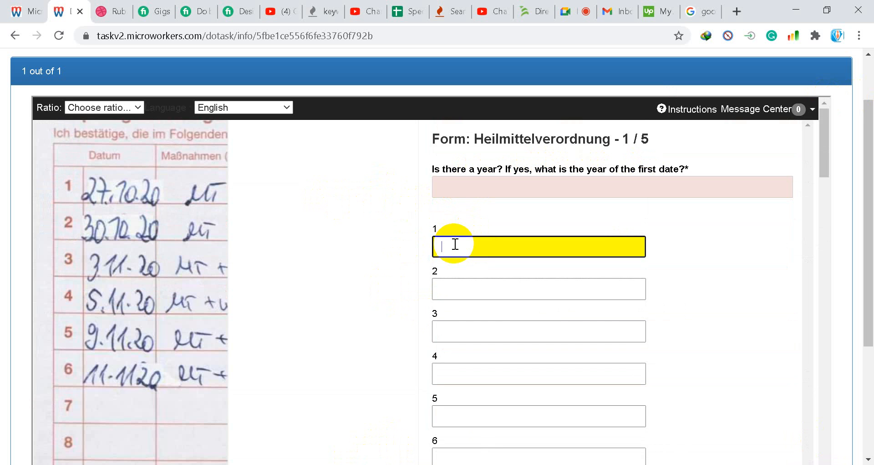
Enter 271020 as the first date of form 1 and choose 2020 as the year of the first date.
text(271020)
key(Tab)
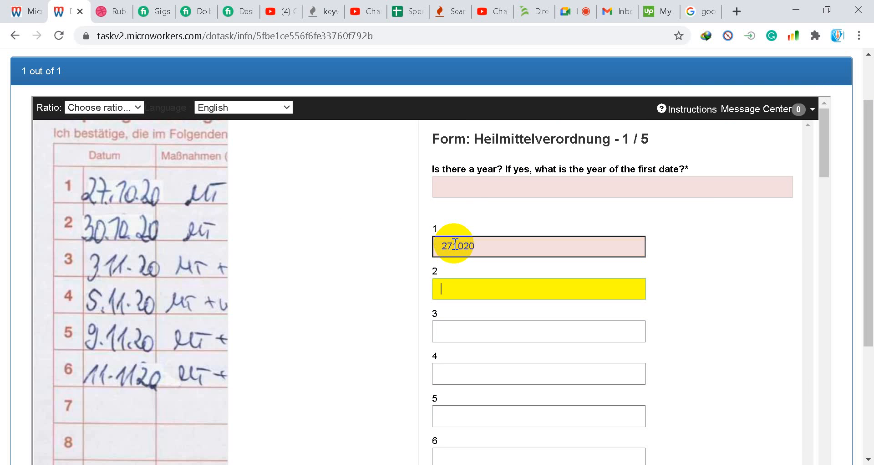
click(465, 187)
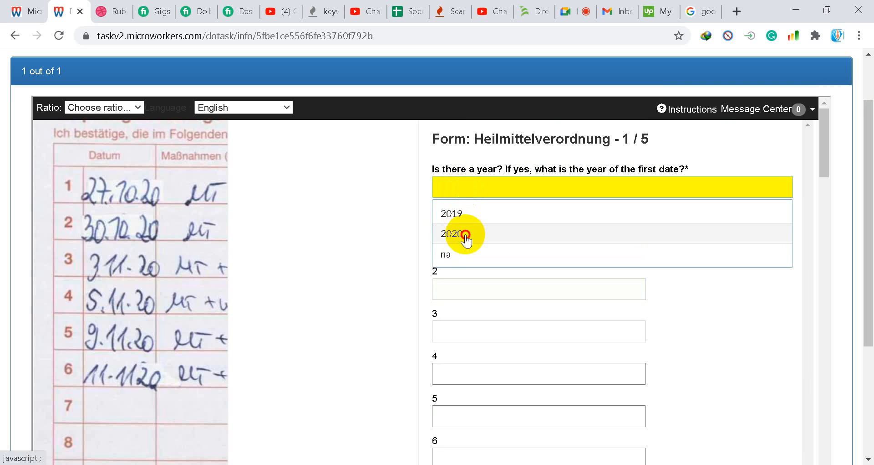
click(462, 232)
Examine form 1 down to its end for validation feedback on the first date.
click(498, 246)
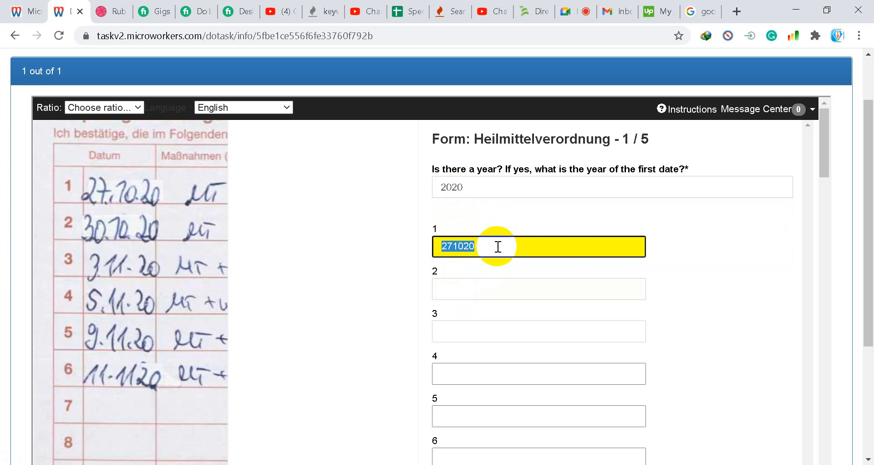
scroll(647, 266, down, 5)
scroll(564, 305, down, 3)
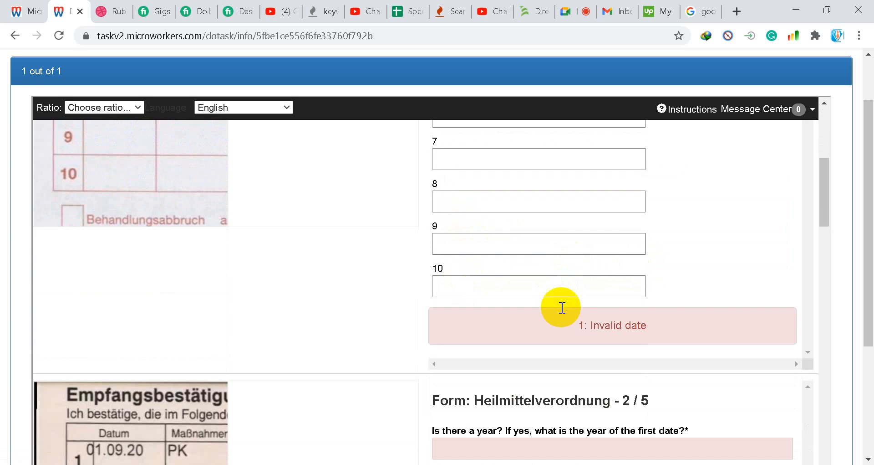
scroll(562, 306, up, 8)
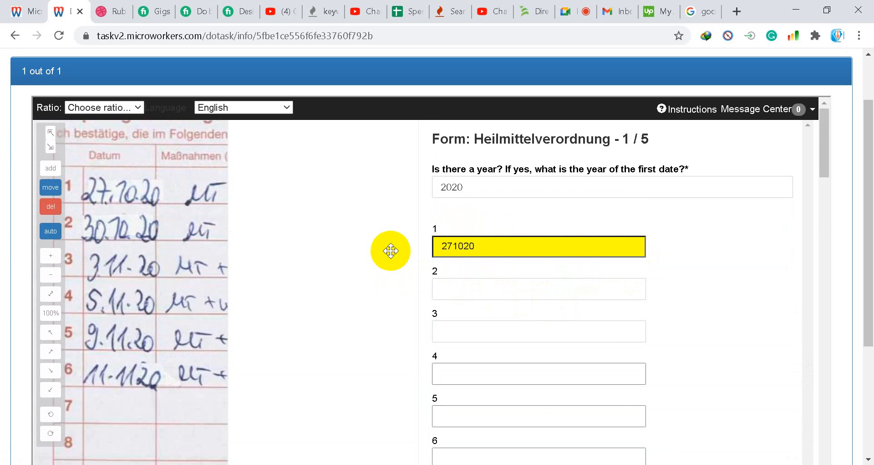
scroll(456, 249, up, 2)
scroll(592, 269, down, 1)
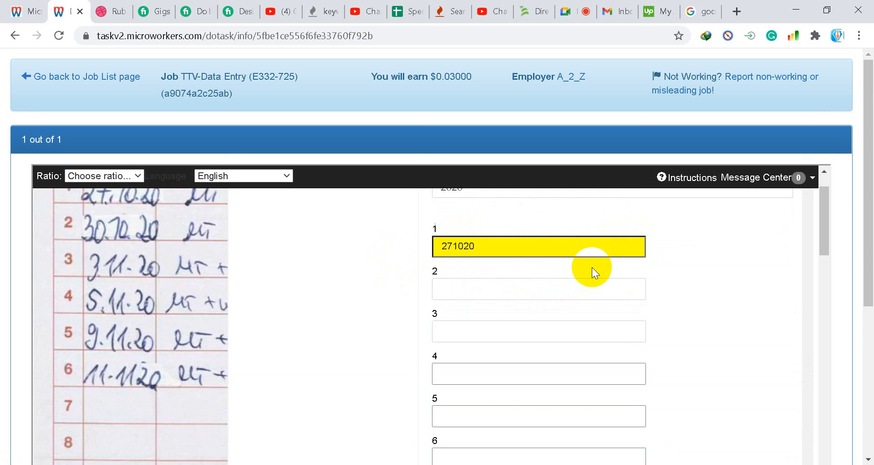
click(496, 294)
double_click(496, 246)
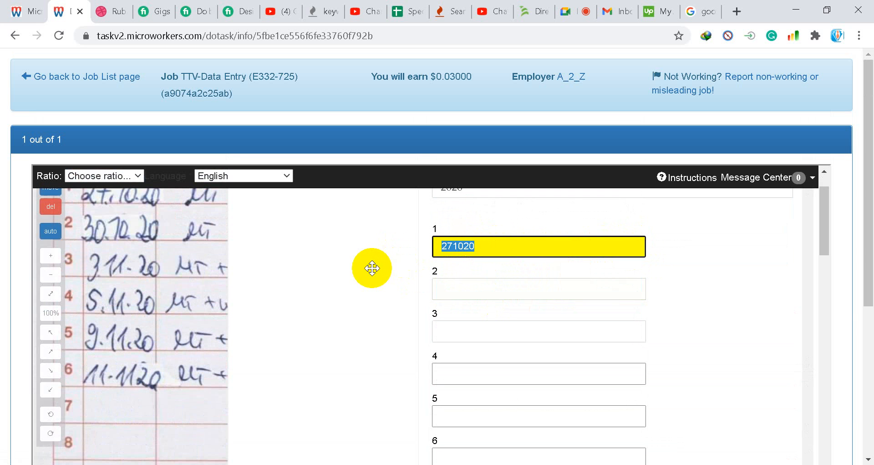
click(357, 268)
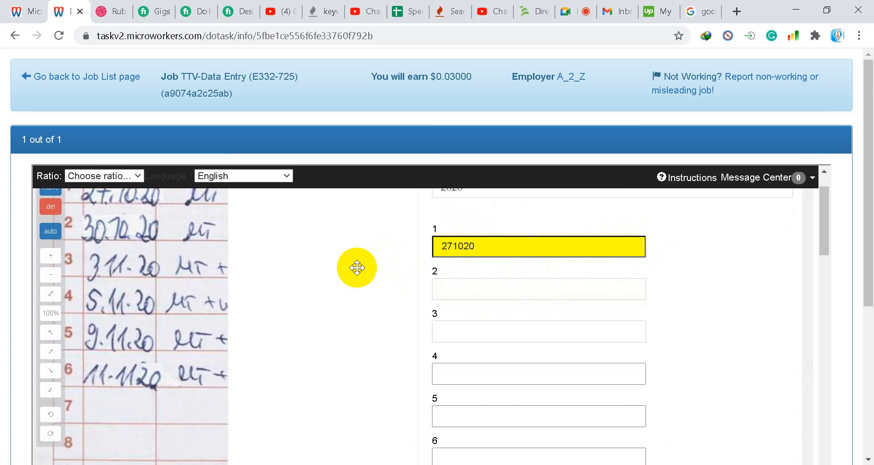
scroll(358, 268, up, 1)
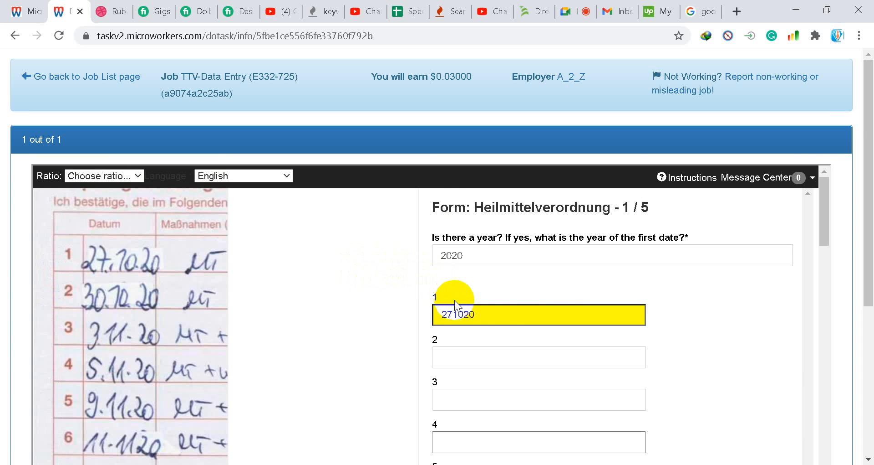
Replace the first date of form 1 with 2710 and enter 3010 as the second date.
drag(496, 314, 445, 314)
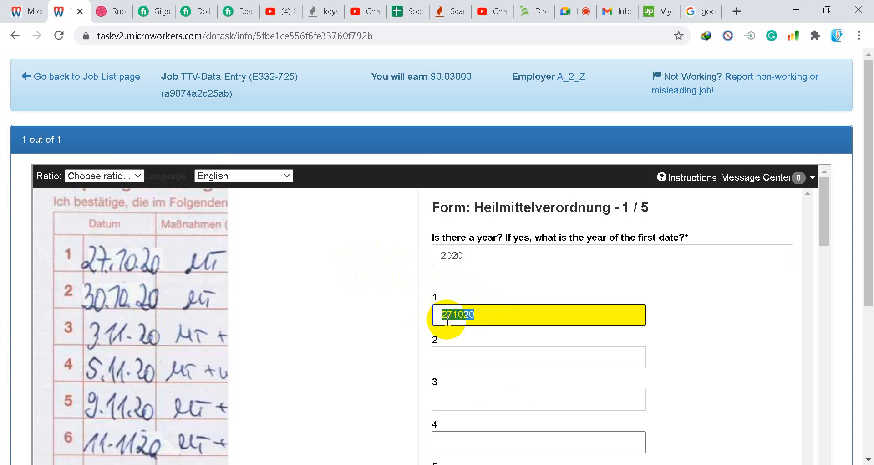
text(2710)
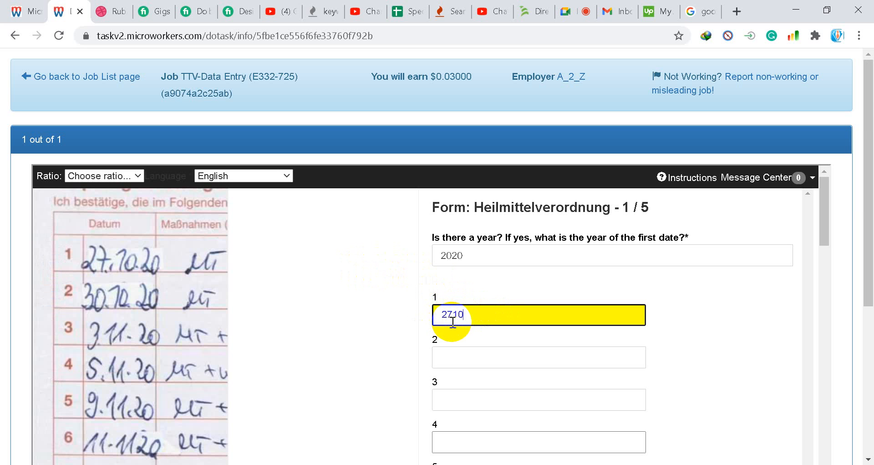
key(Tab)
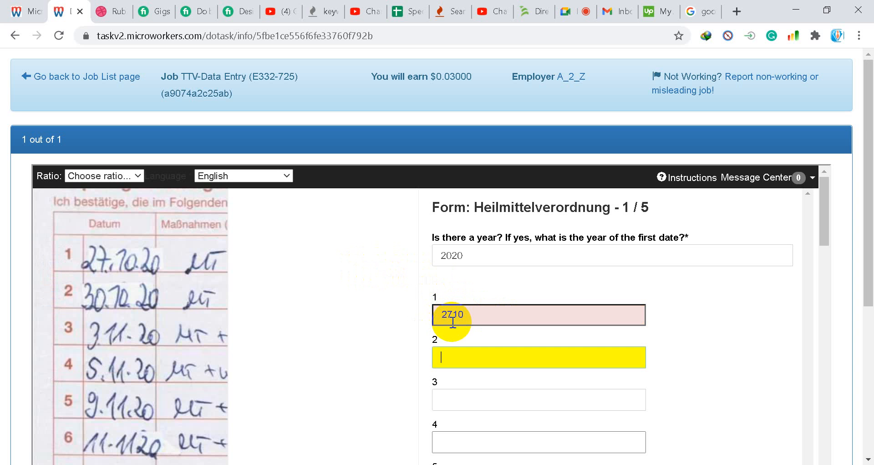
text(3010)
key(Tab)
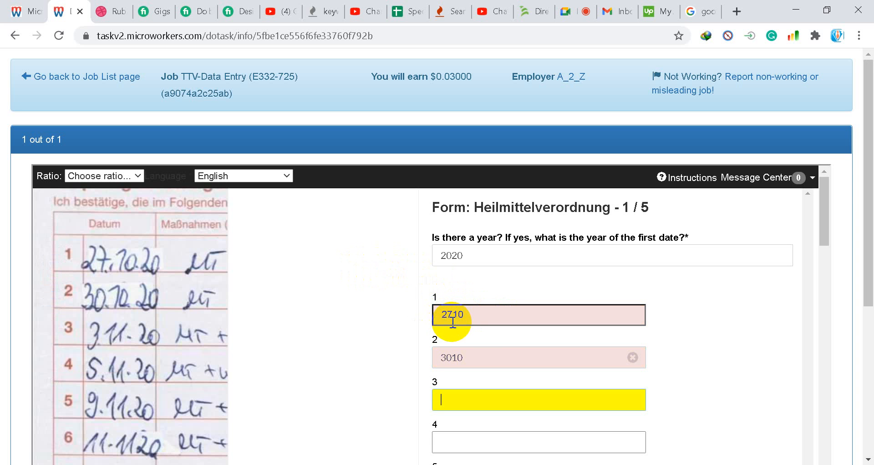
Rewrite the first two dates of form 1 with dots as 27.10. and 30.10.
double_click(454, 320)
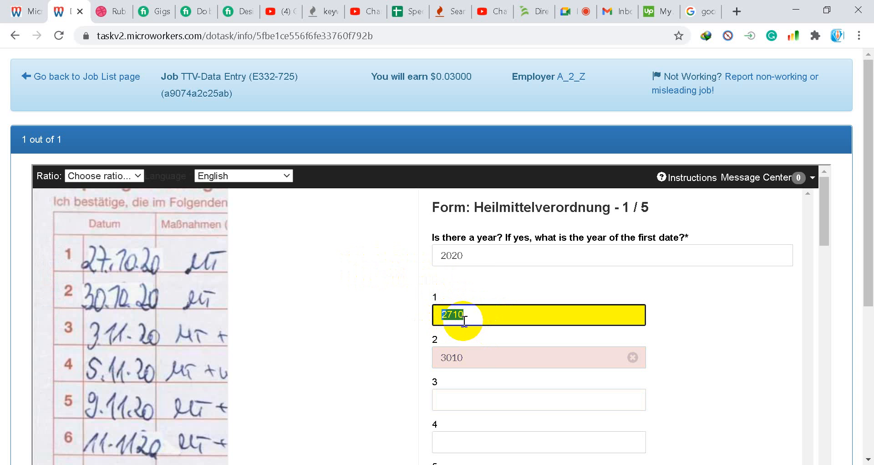
key(BackSpace)
text(27)
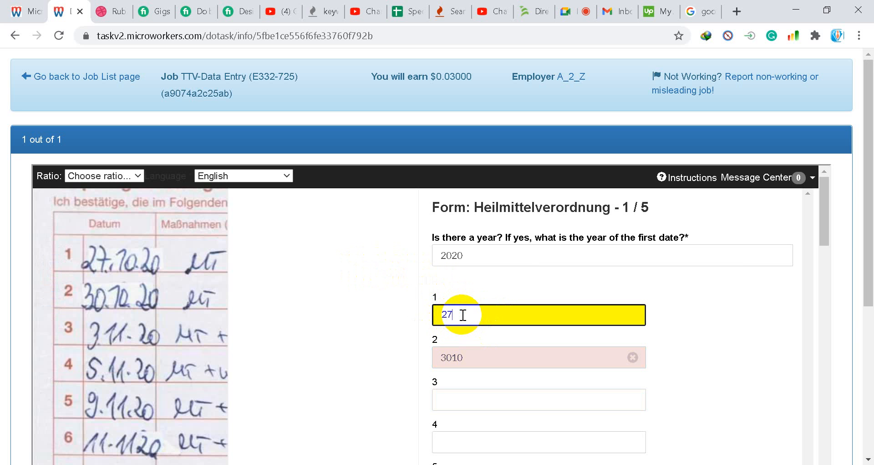
text(.10.)
double_click(473, 361)
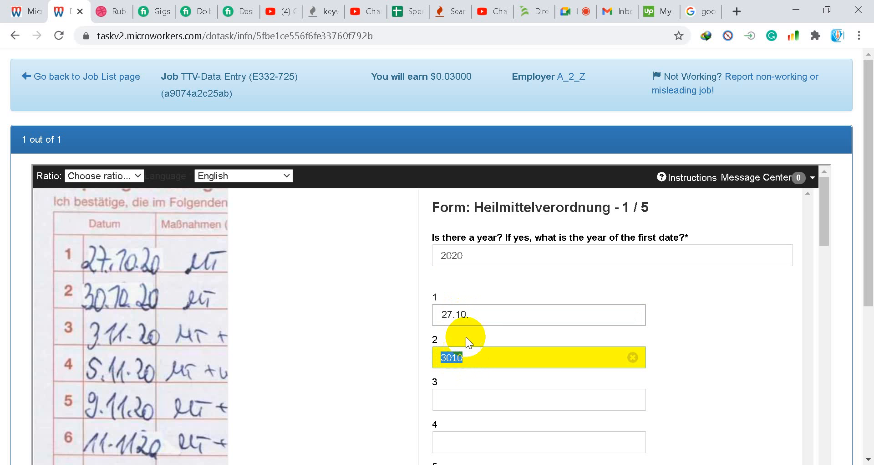
click(455, 361)
text(.10)
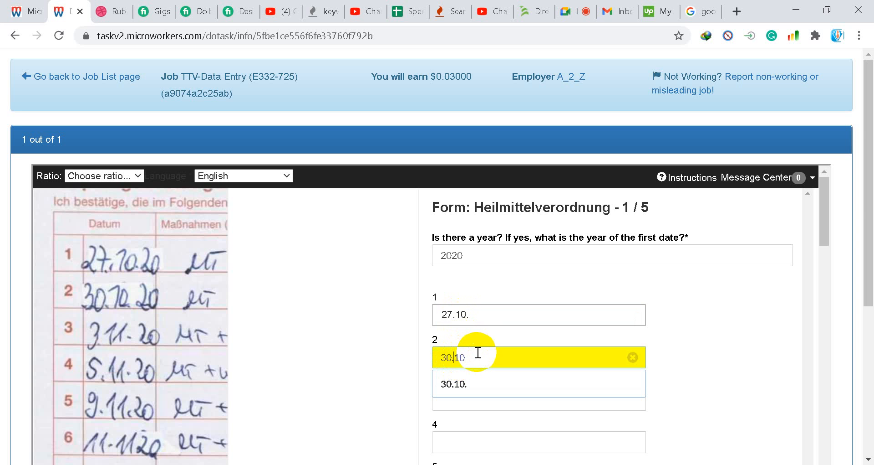
text(.)
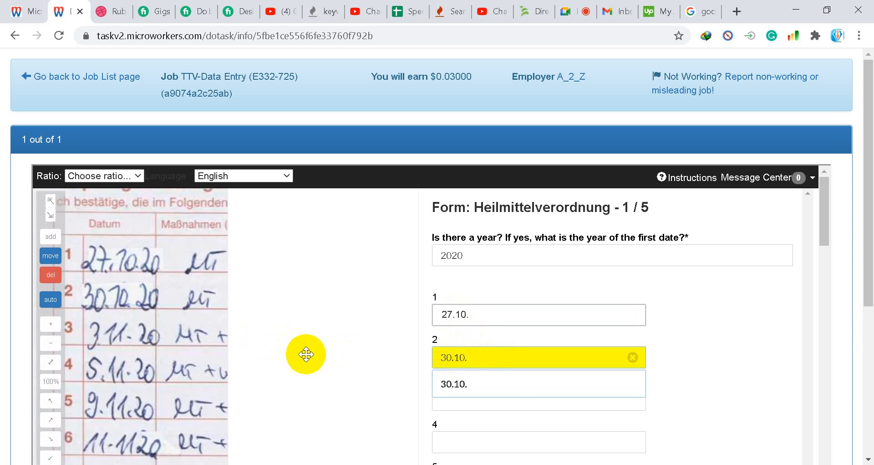
Fill in form 1's third date as 03.11. and its fourth date as 05.11.
click(472, 400)
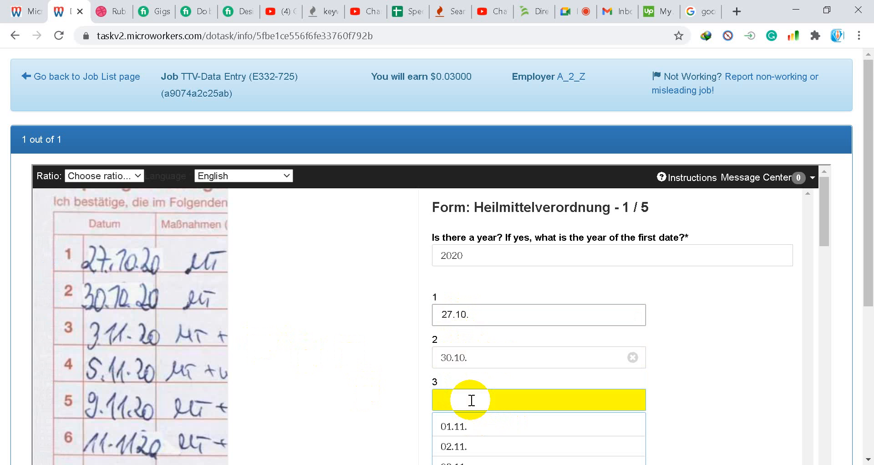
text(3.11.)
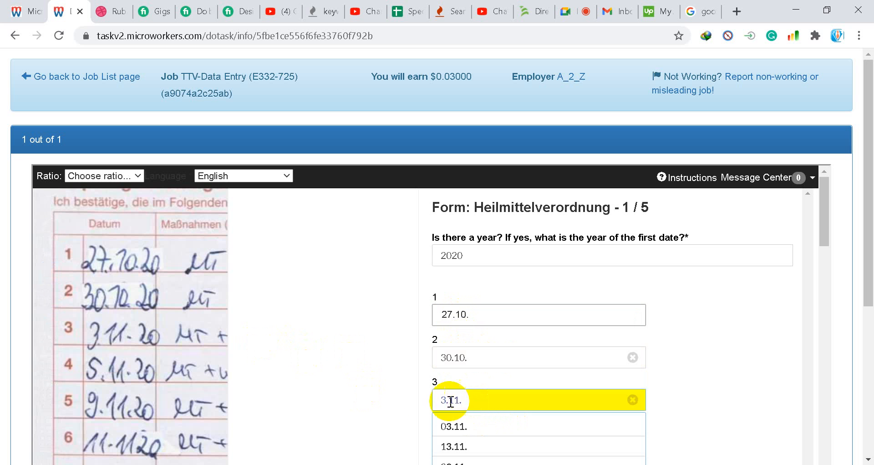
click(469, 416)
click(456, 434)
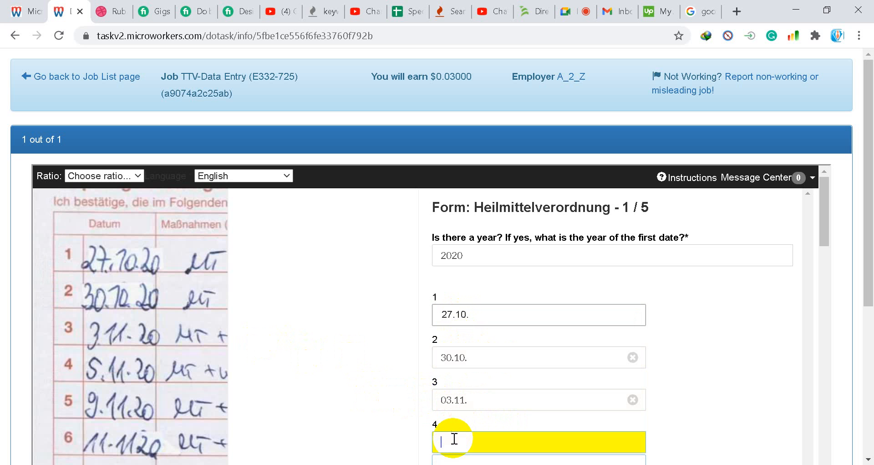
scroll(392, 392, down, 2)
click(504, 375)
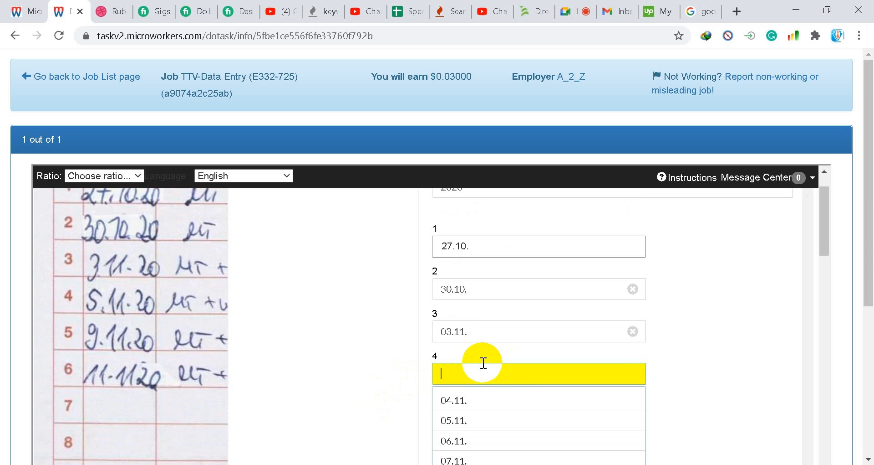
text(5.)
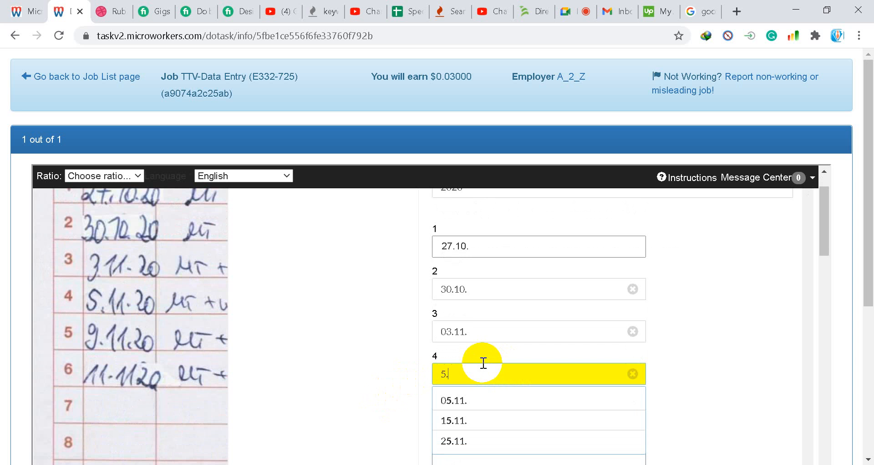
text(11.)
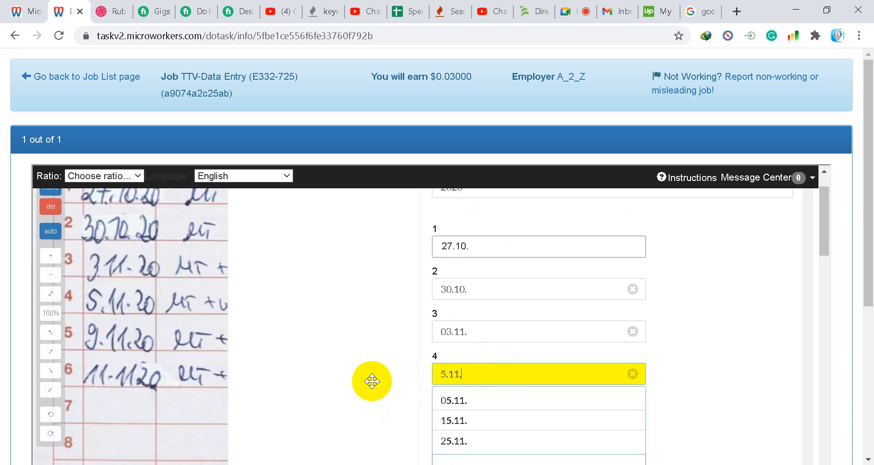
key(Tab)
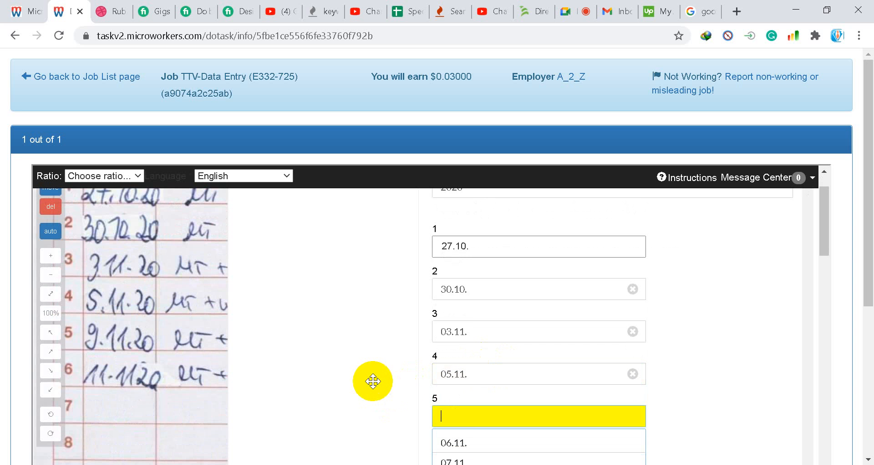
Fill in form 1's fifth date as 09.11. and its sixth date as 11.11.
text(9.11.)
key(Tab)
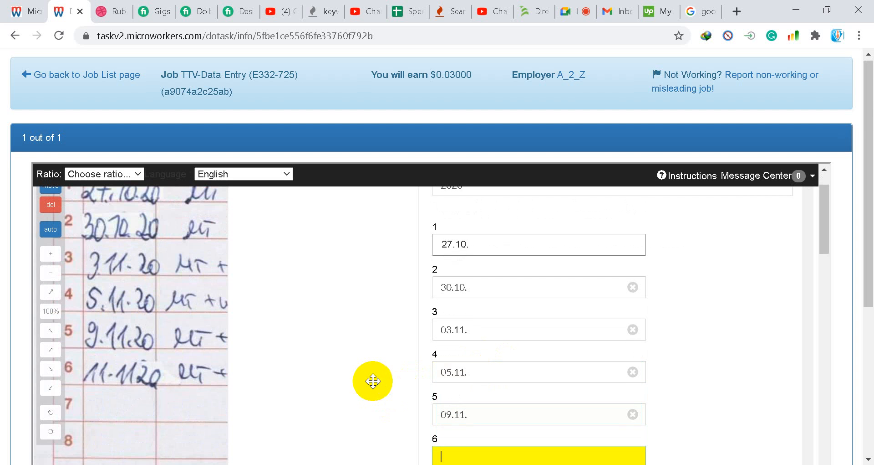
text(11.11.)
key(Tab)
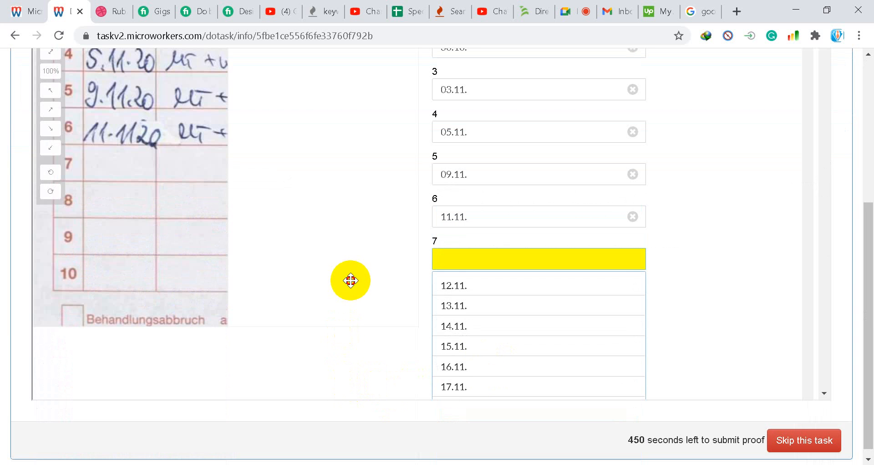
Choose 2020 as the year of the first date in form 2.
scroll(349, 276, down, 6)
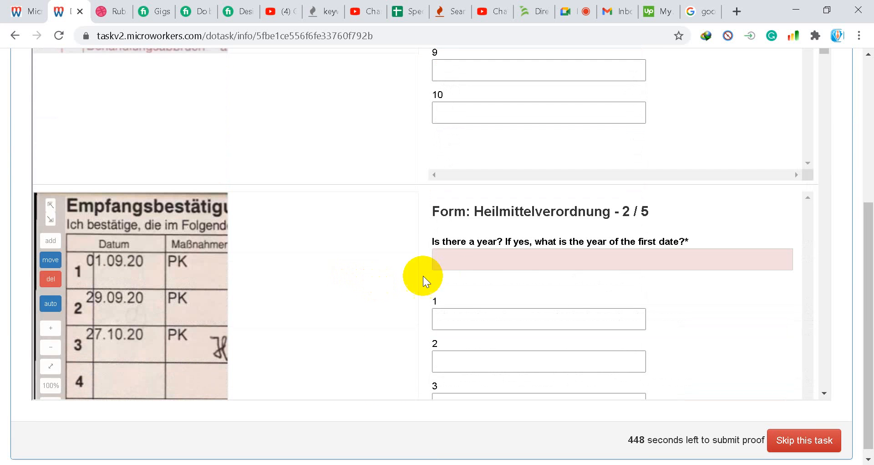
click(504, 268)
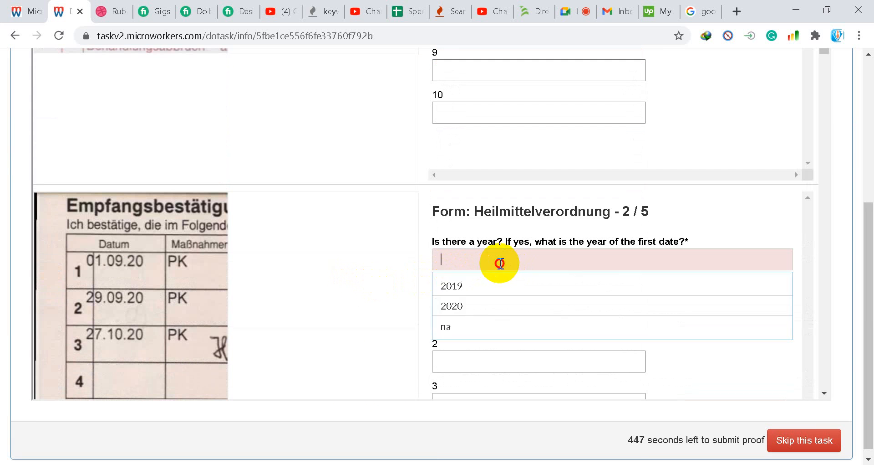
click(470, 304)
Enter the three dates of form 2 as 01.09., 29.09. and 27.10.
click(455, 324)
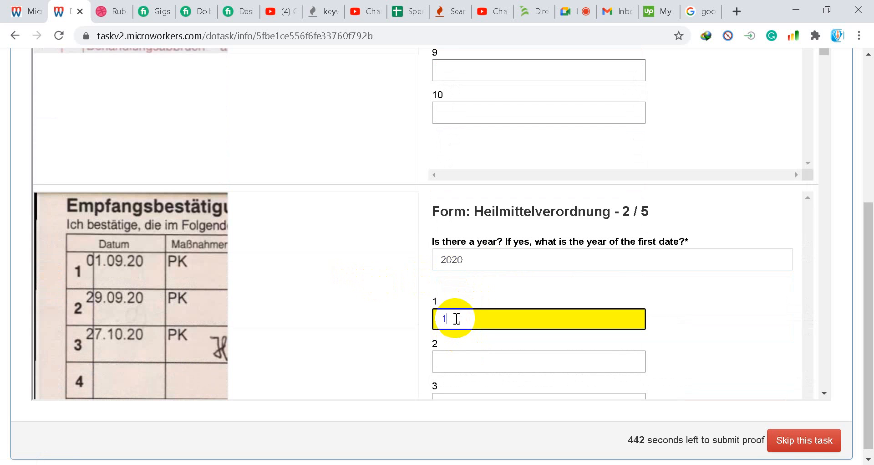
text(1.9)
key(Tab)
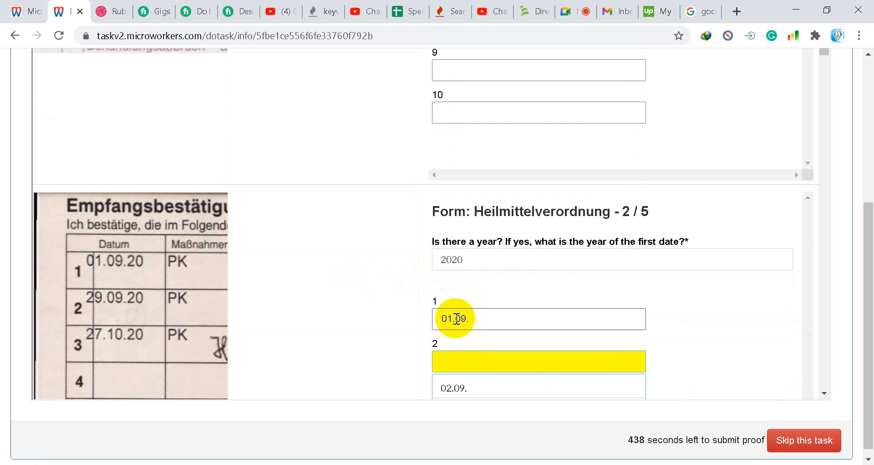
text(29)
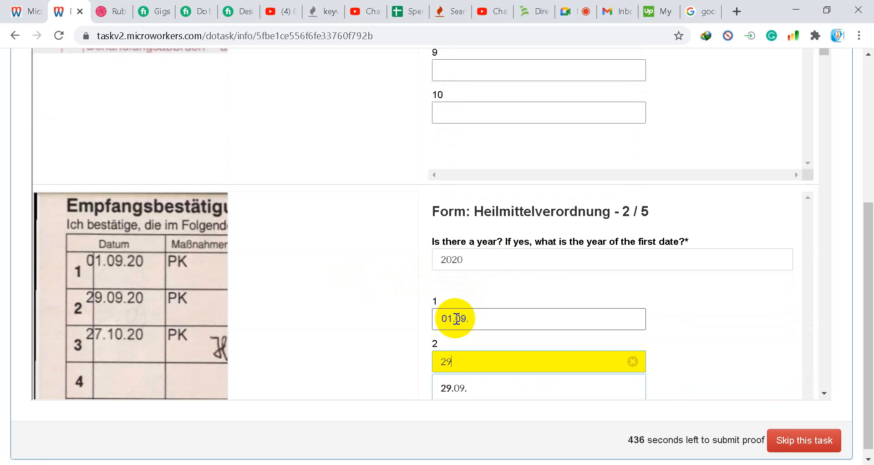
text(.9)
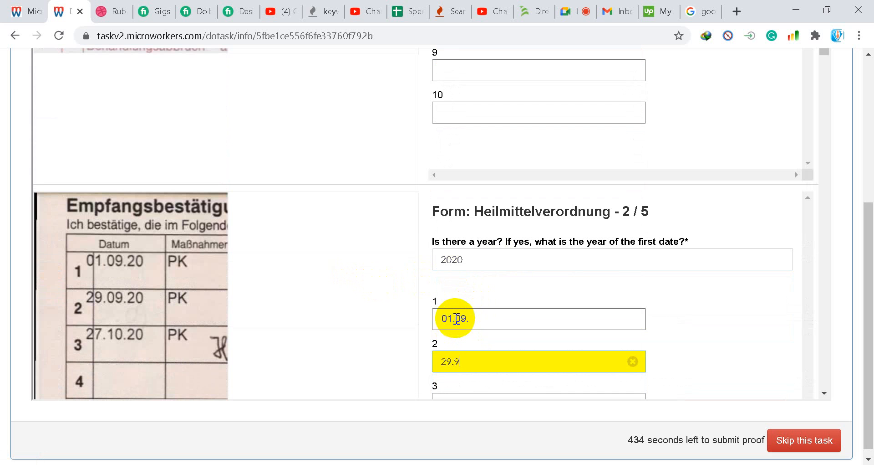
key(Tab)
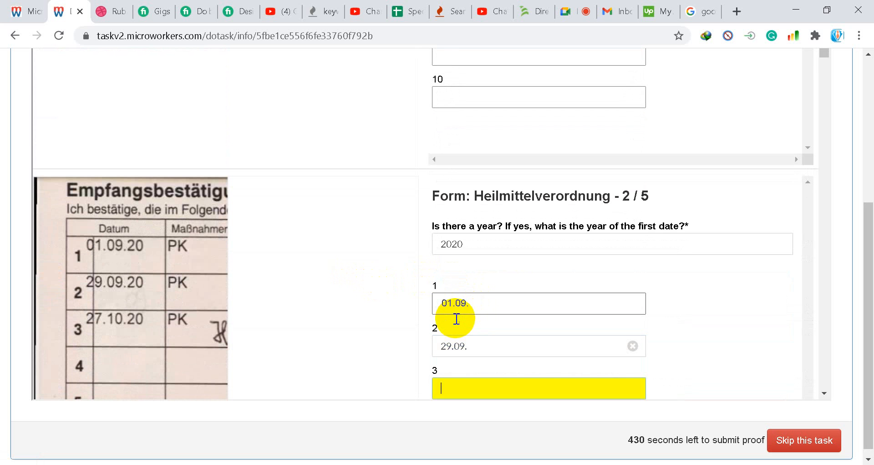
text(27.10)
key(Tab)
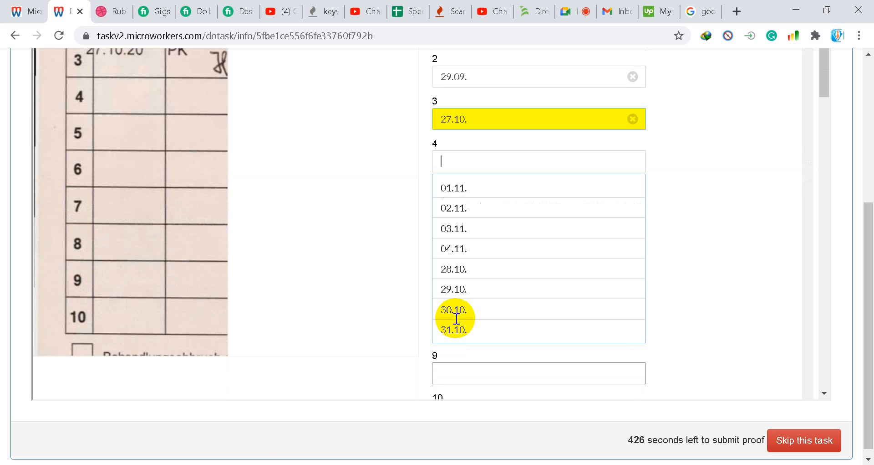
Leave form 2's remaining dates empty and choose 2020 as the year of the first date in form 3.
click(337, 201)
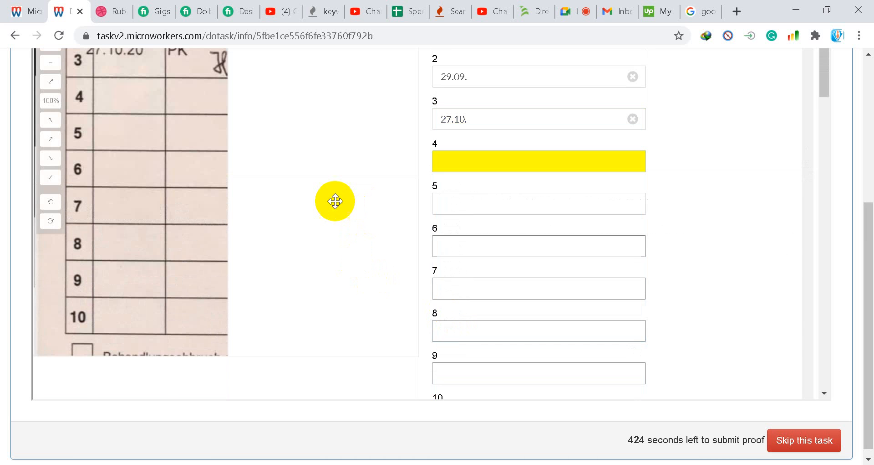
scroll(324, 200, up, 5)
scroll(324, 200, down, 12)
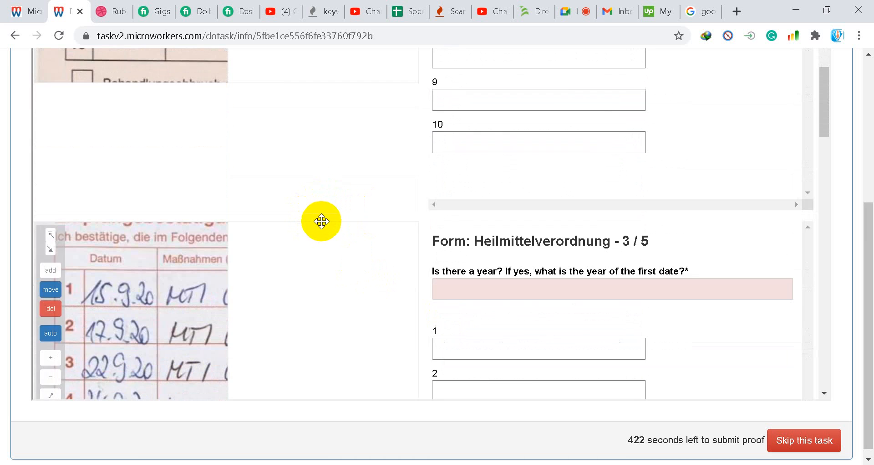
click(496, 150)
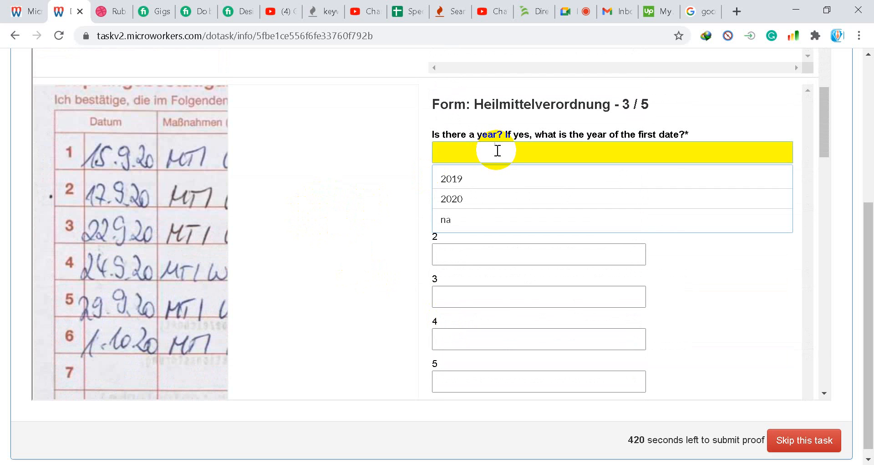
click(495, 197)
Fill in form 3's first date as 15.09. and its second date as 17.09.
click(469, 207)
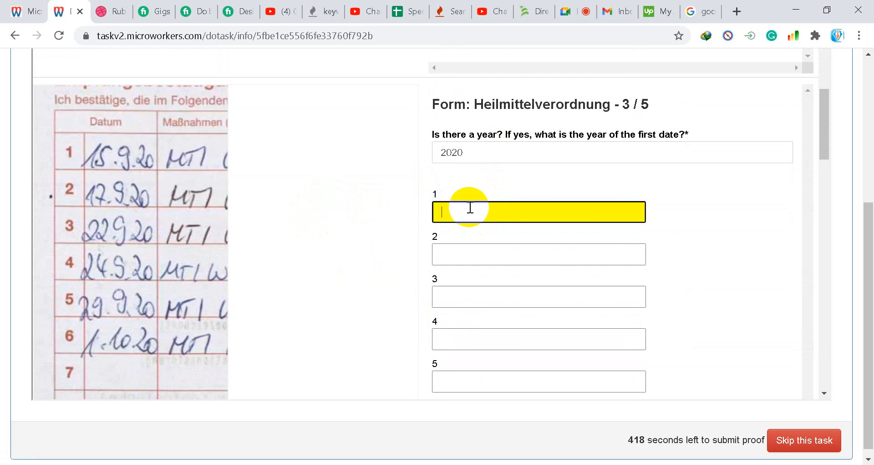
text(15)
text(.09.)
key(Tab)
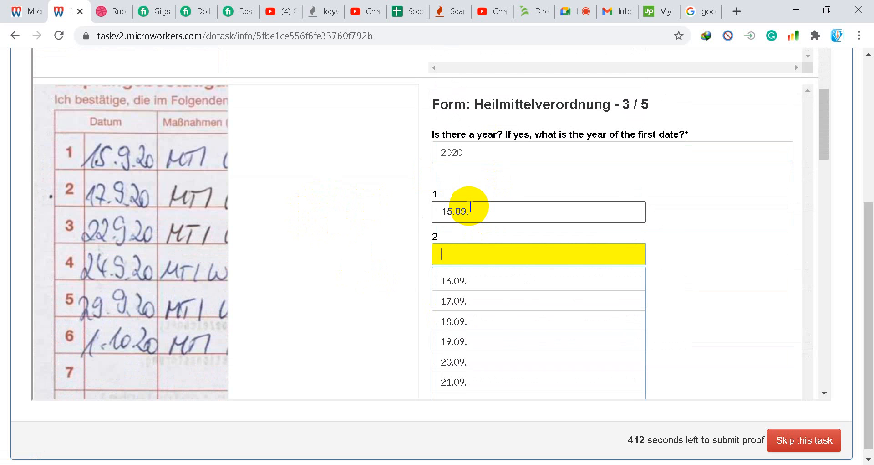
text(17)
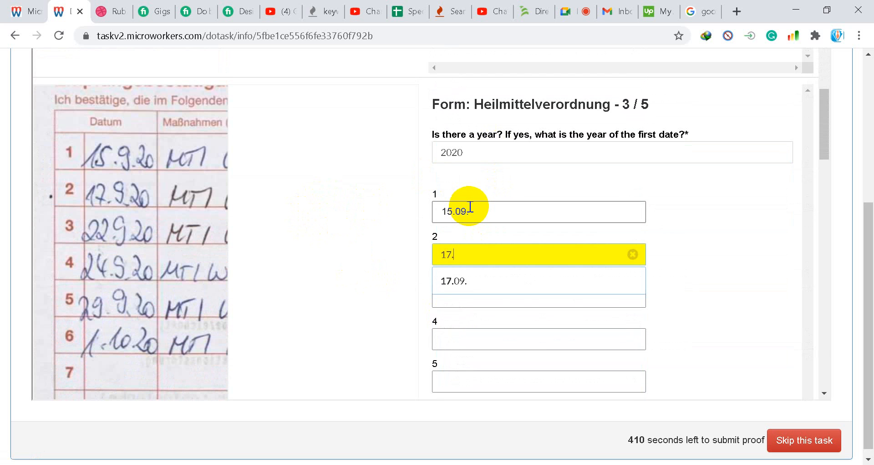
text(.09.)
key(Tab)
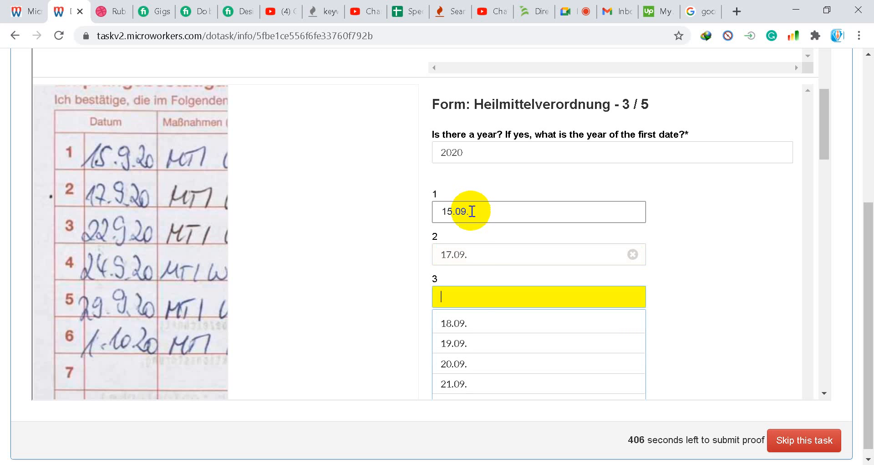
Fill in form 3's third date as 22.09. and its fourth date as 24.09.
scroll(470, 376, down, 1)
click(461, 341)
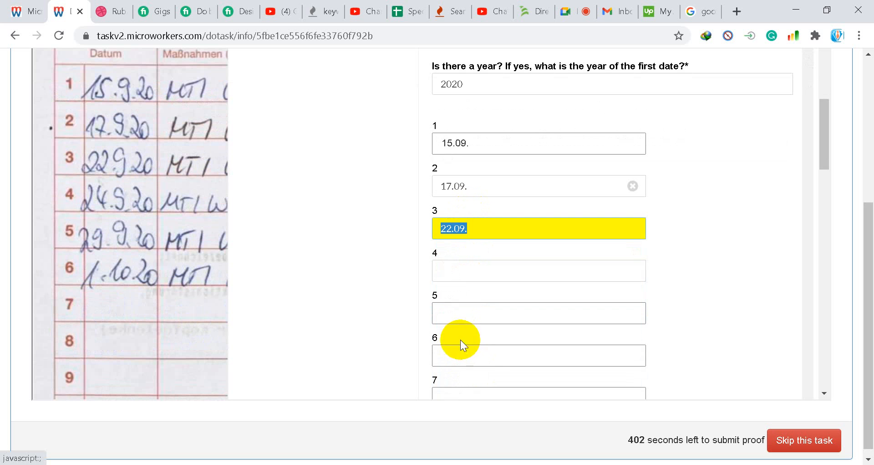
click(458, 275)
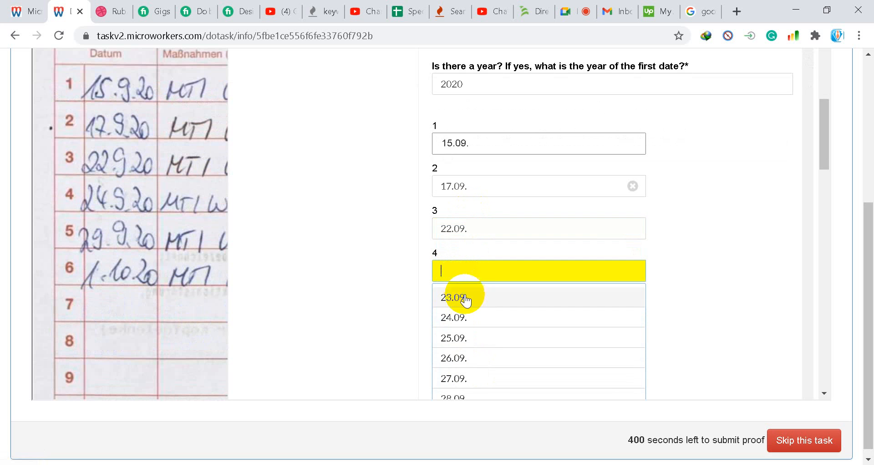
click(463, 318)
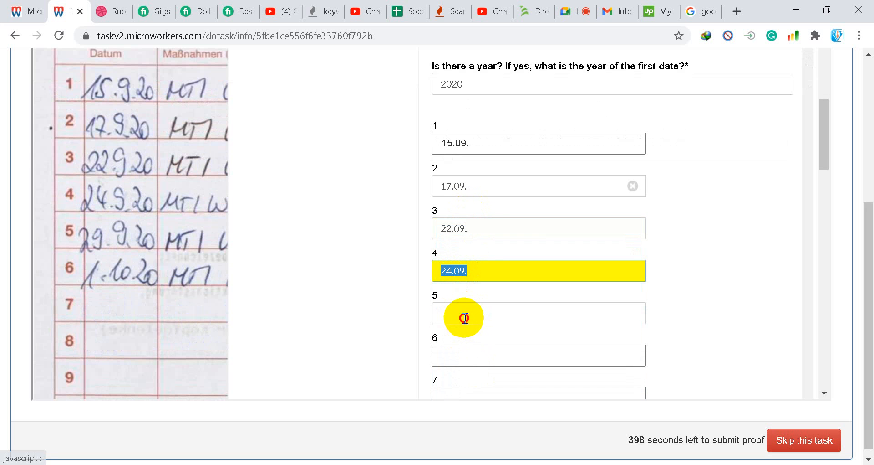
Fill in form 3's fifth date as 29.09. and its sixth date as 01.10.
click(469, 316)
scroll(471, 360, down, 2)
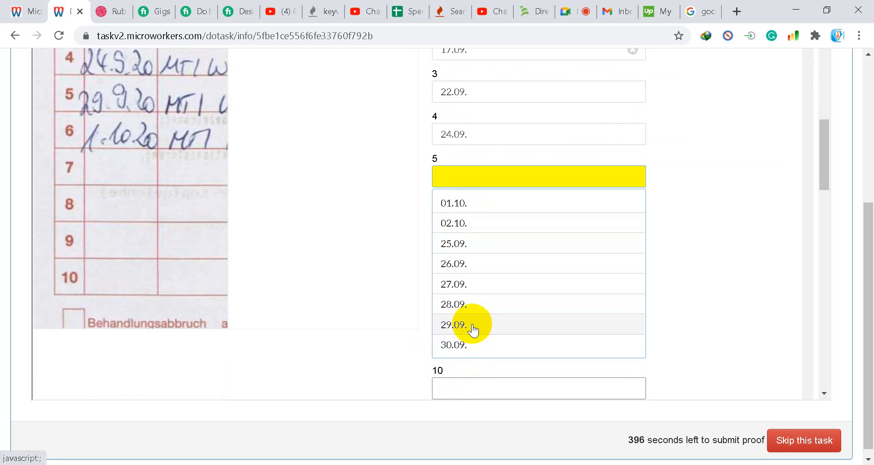
click(468, 326)
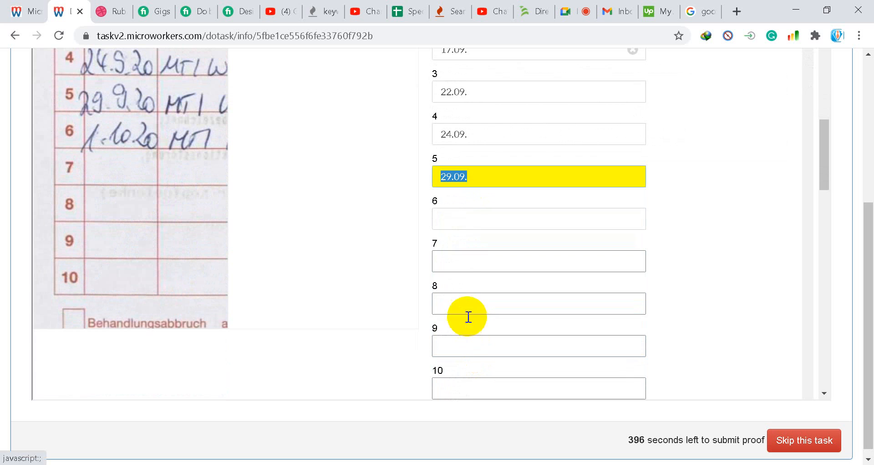
click(455, 218)
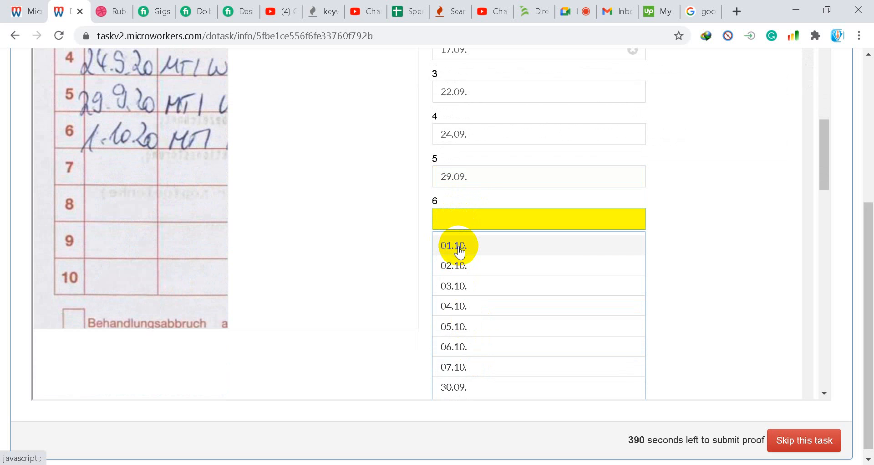
click(454, 246)
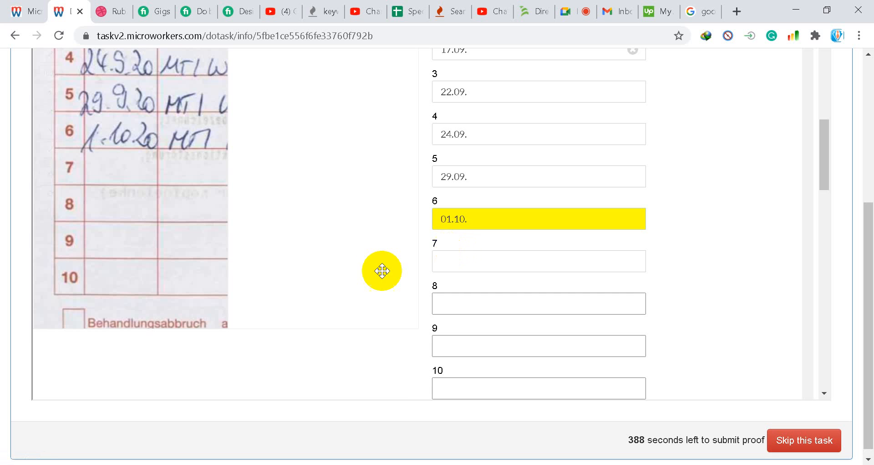
Choose 2020 as the year of the first date in form 4.
scroll(378, 271, down, 8)
click(507, 197)
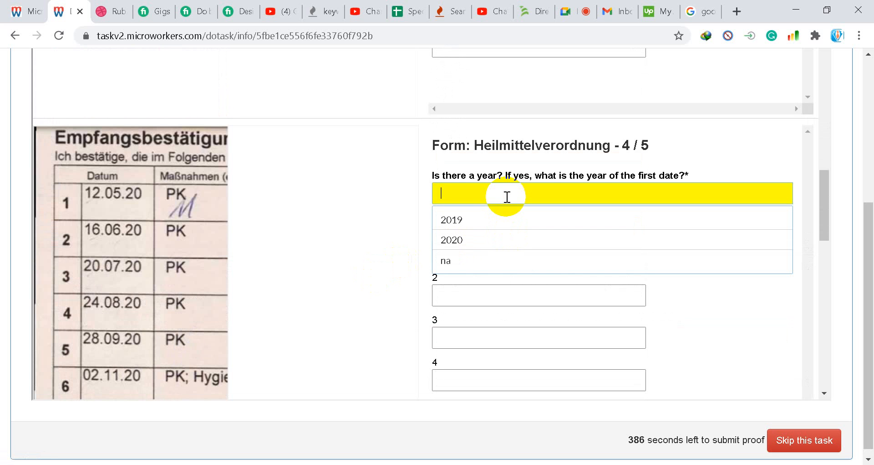
click(486, 238)
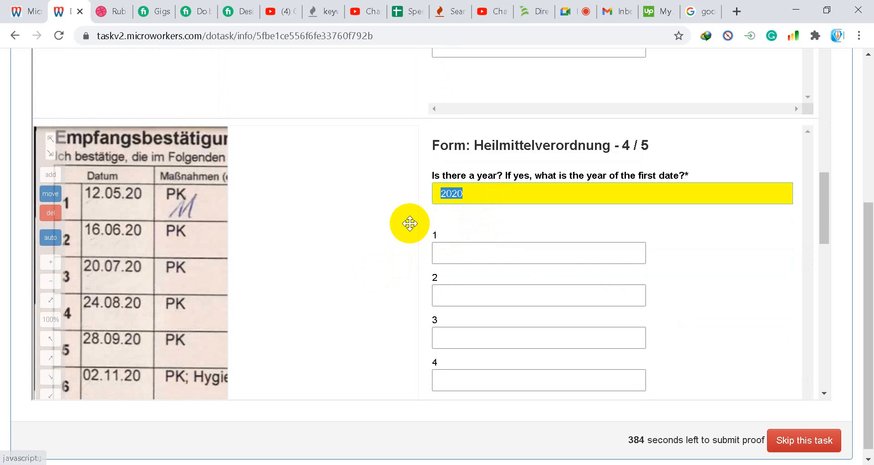
Fill in form 4's first date as 12.05. and its second date as 16.06.
scroll(408, 221, down, 2)
click(480, 188)
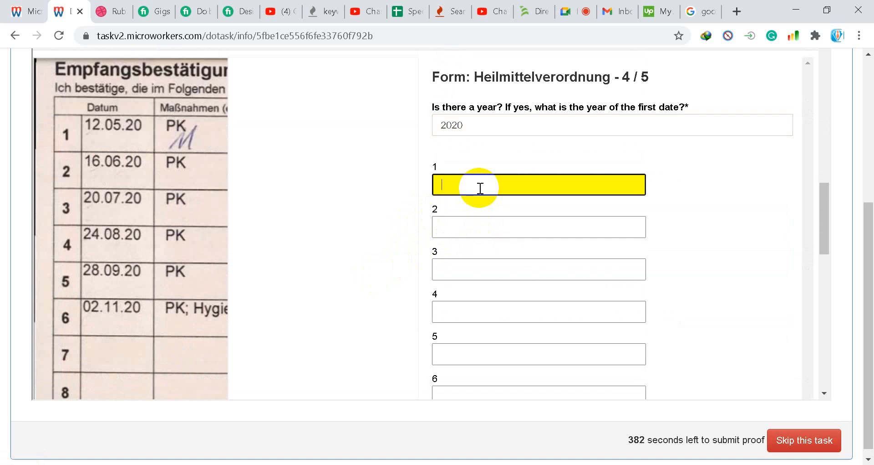
text(12.5)
key(Tab)
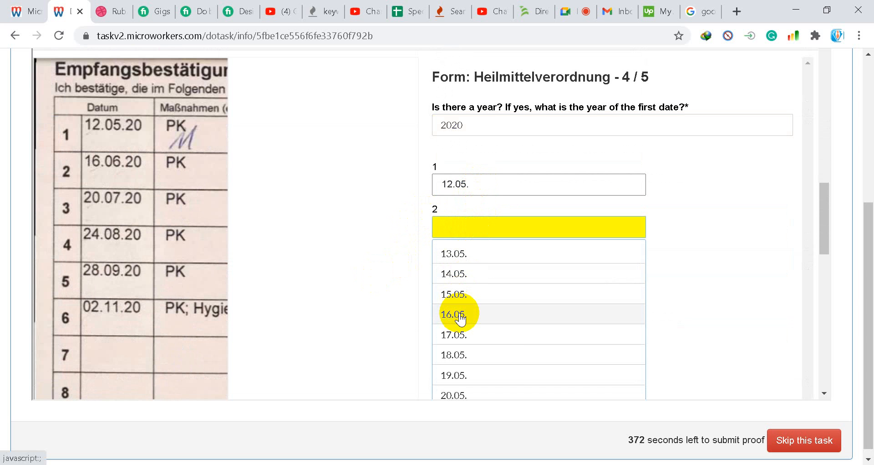
scroll(460, 319, down, 3)
scroll(464, 302, up, 3)
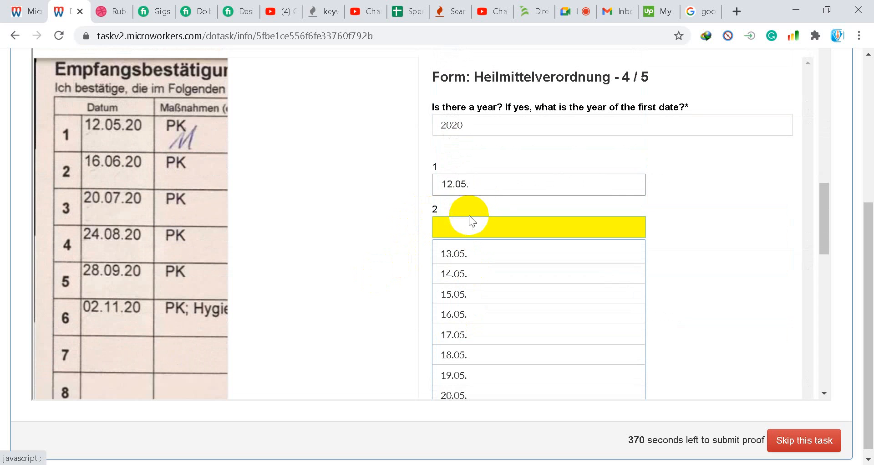
text(16)
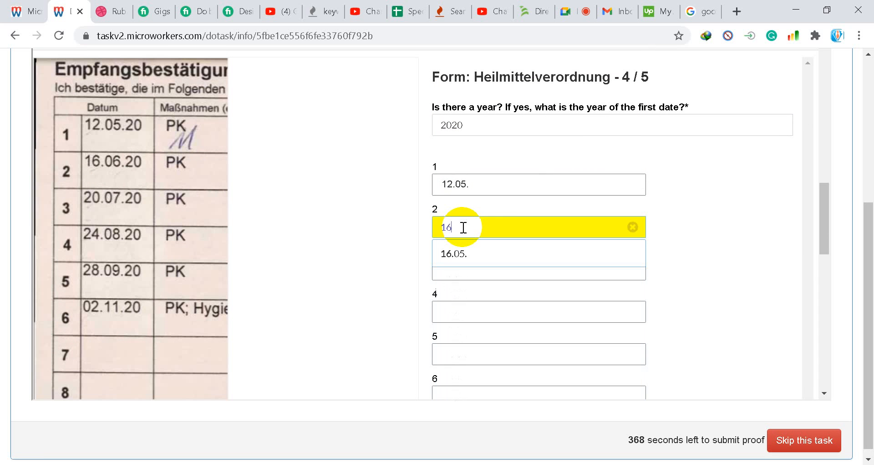
text(.6)
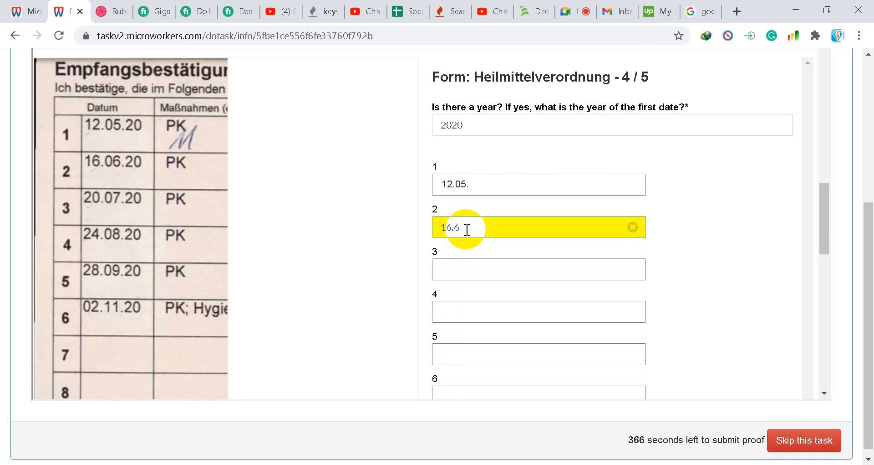
key(Tab)
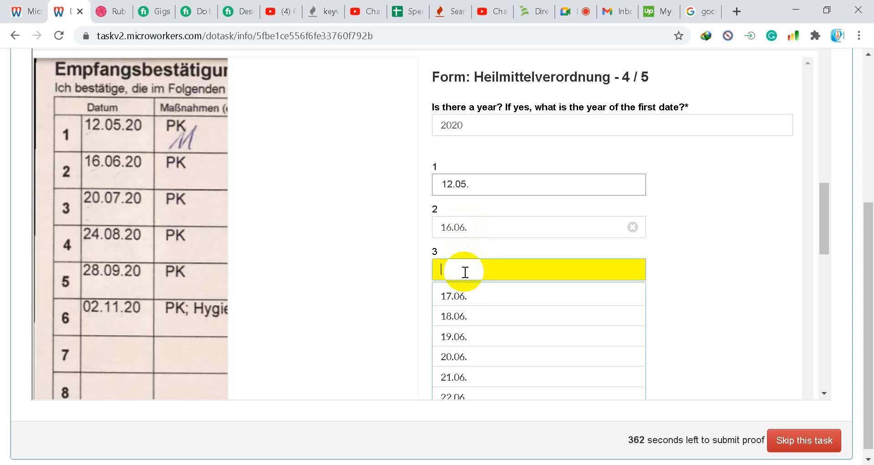
Fill in form 4's third date as 27.07.
text(27)
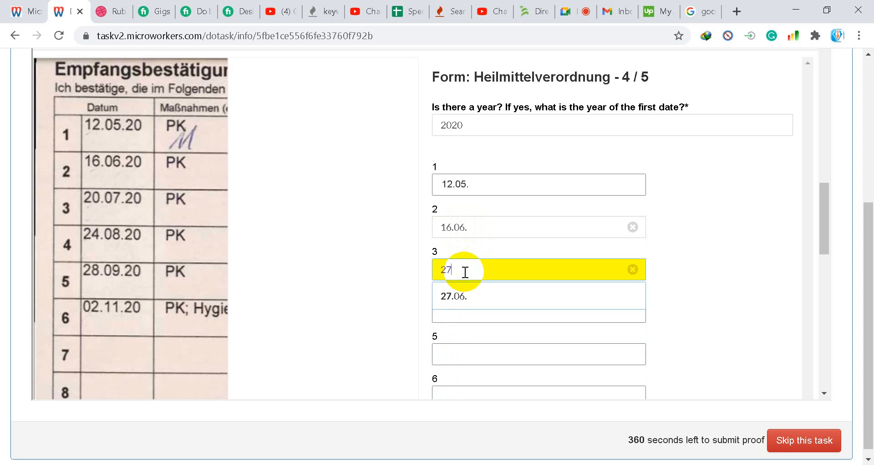
text(.07)
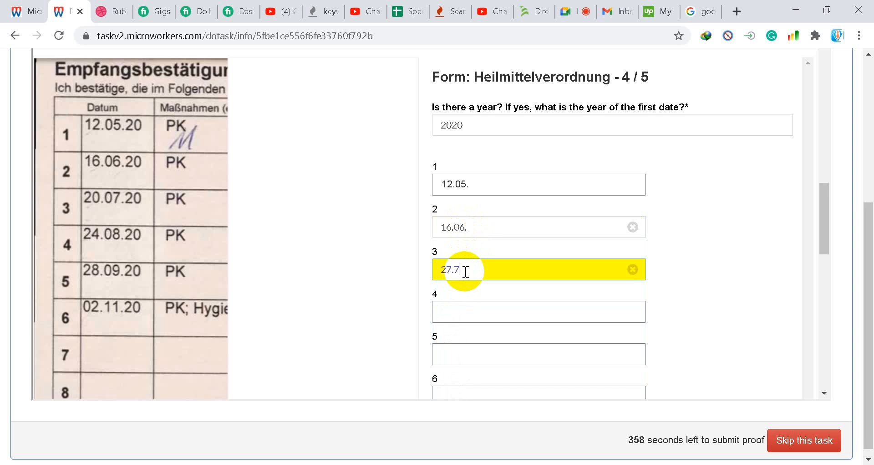
key(Tab)
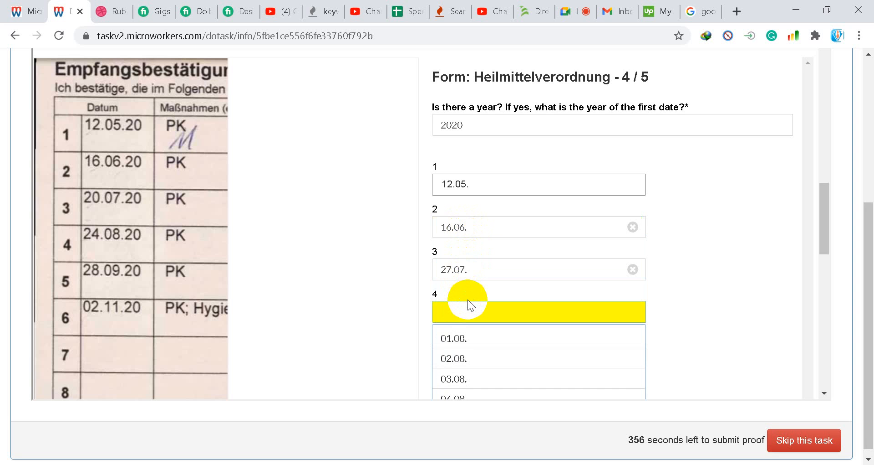
Fill in form 4's fourth date as 24.08. and its fifth date as 28.09.
text(24.08)
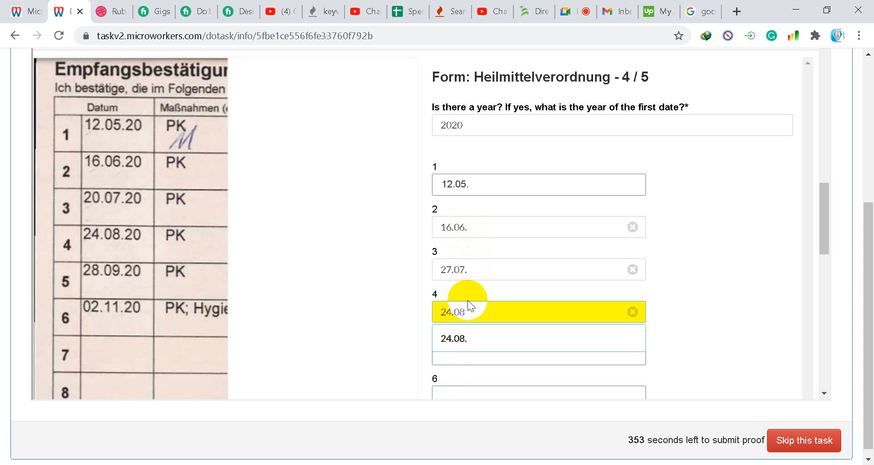
key(Tab)
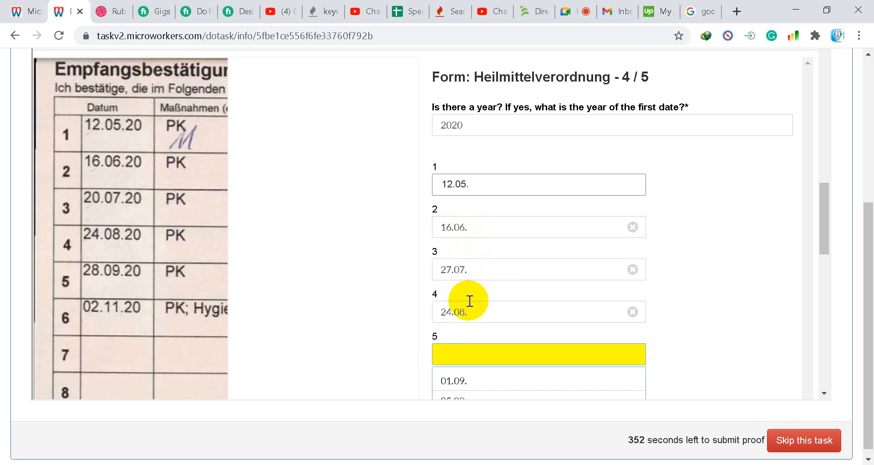
text(28.9)
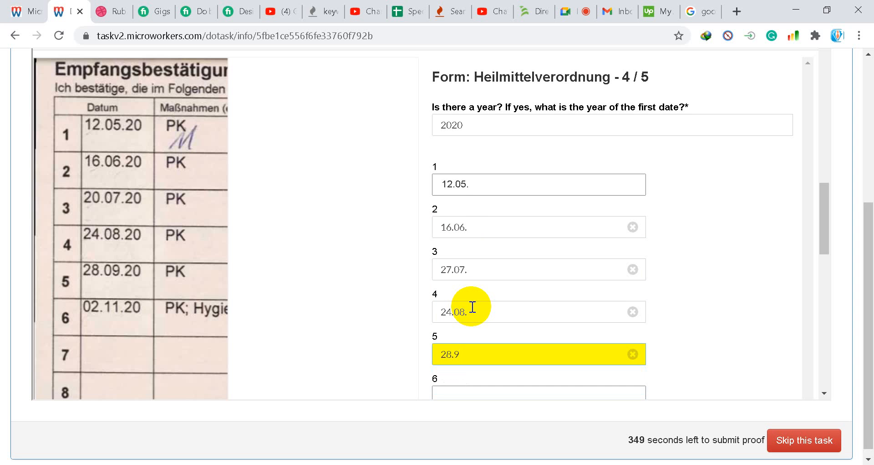
key(Tab)
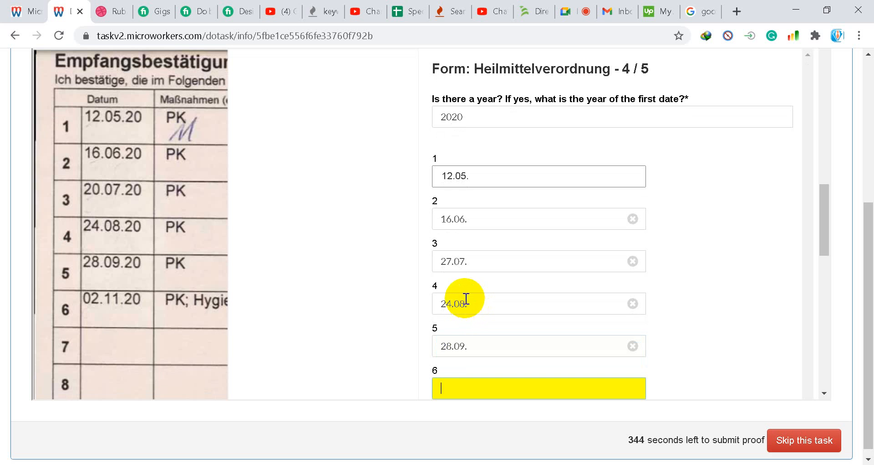
Correct form 4's third date to 20.07. to match the scanned prescription.
triple_click(454, 262)
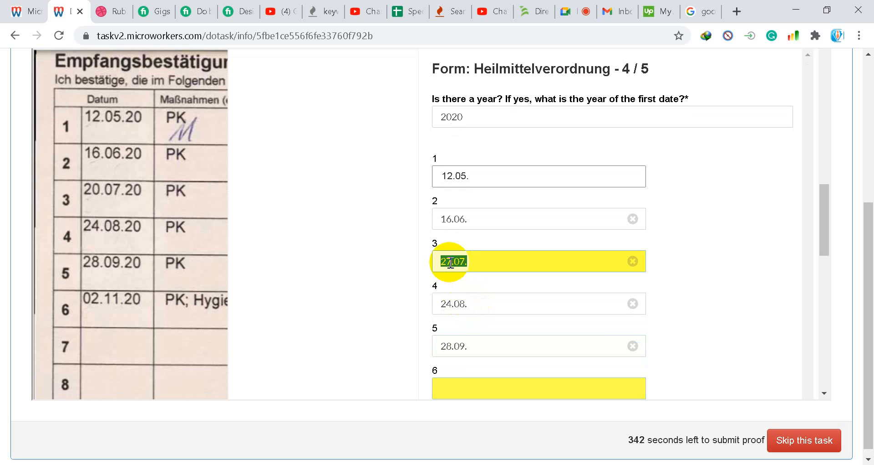
click(453, 262)
key(BackSpace)
text(0)
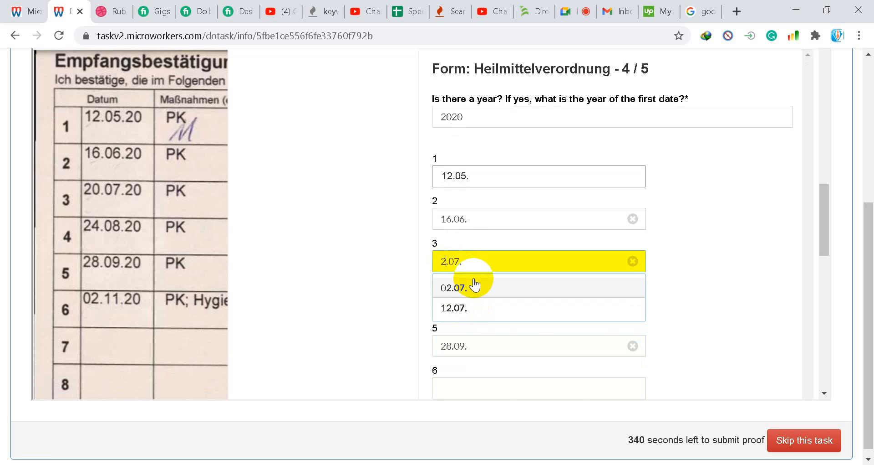
triple_click(491, 344)
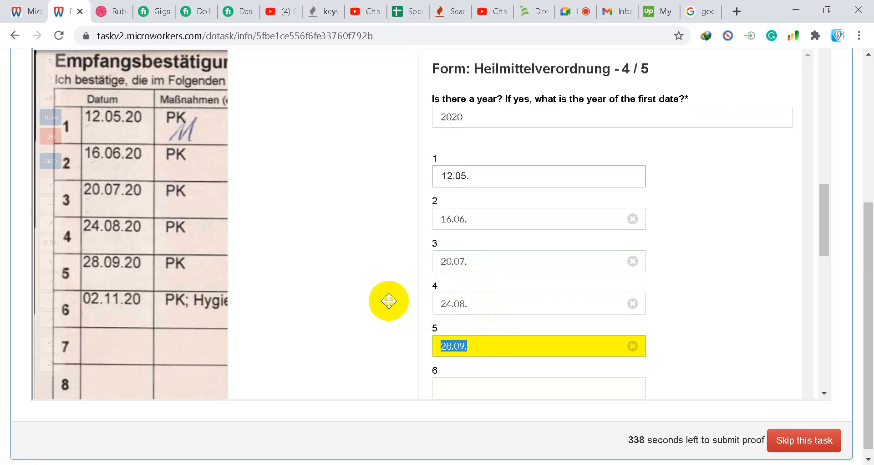
Fill in form 4's sixth date as 02.11.
scroll(385, 296, down, 2)
click(473, 320)
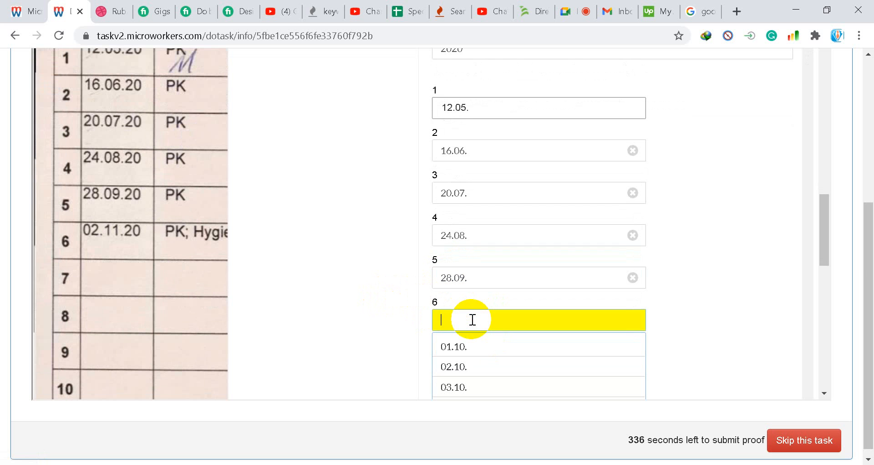
text(02.)
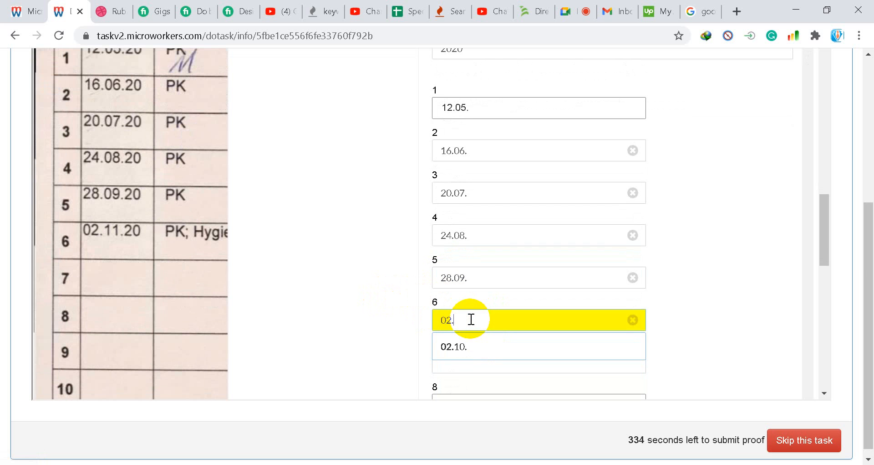
text(11)
text(.)
key(Tab)
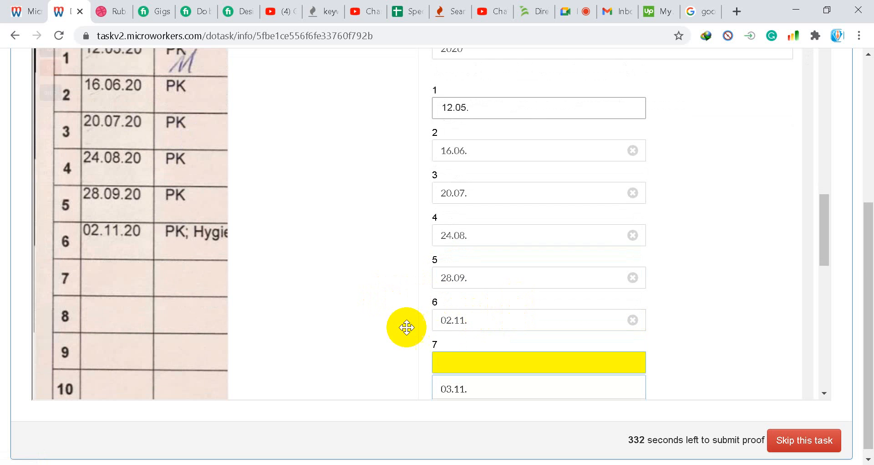
Set form 5's year to 2020 and enter its first date as 14.10.
mouse_move(398, 316)
scroll(390, 301, down, 8)
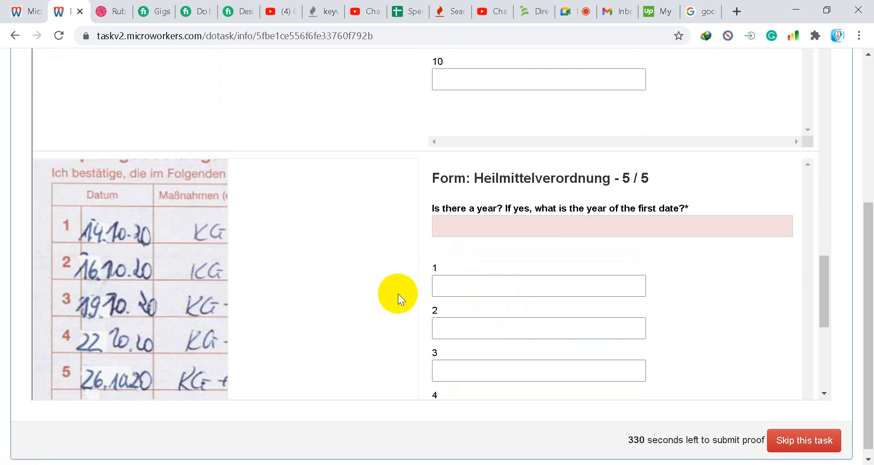
click(523, 224)
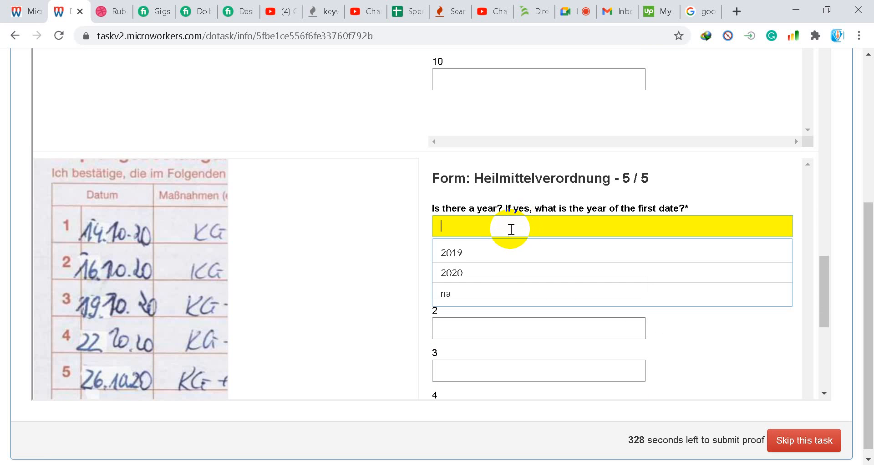
click(465, 272)
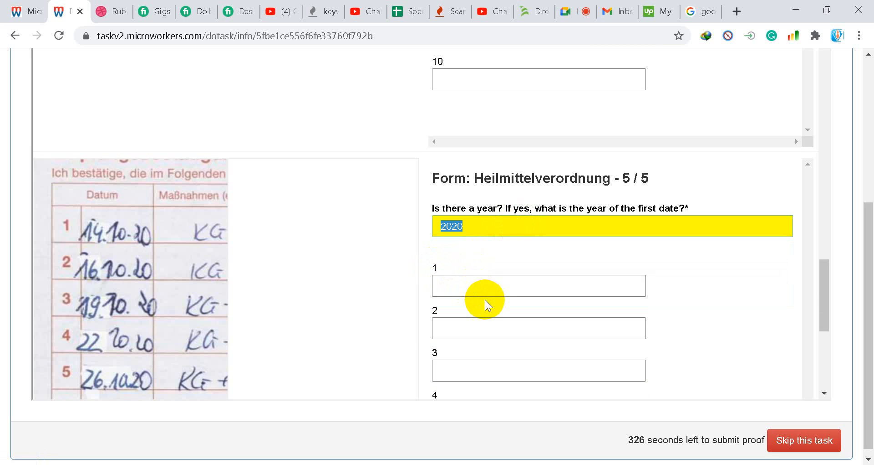
click(465, 287)
text(1)
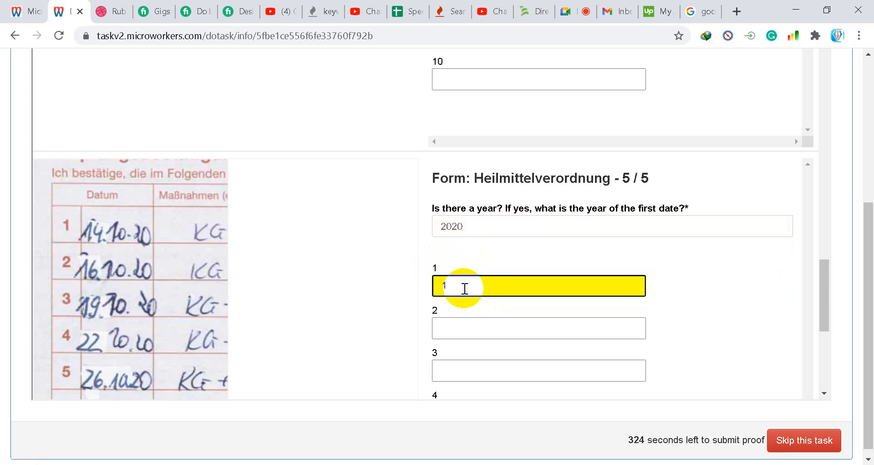
text(4.10)
key(Tab)
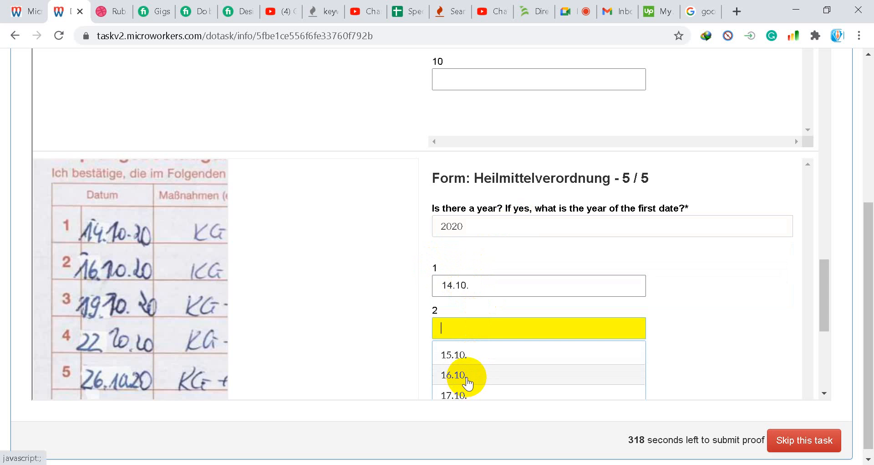
Fill in form 5's second date as 16.10. and its third date as 19.10.
click(468, 382)
click(471, 372)
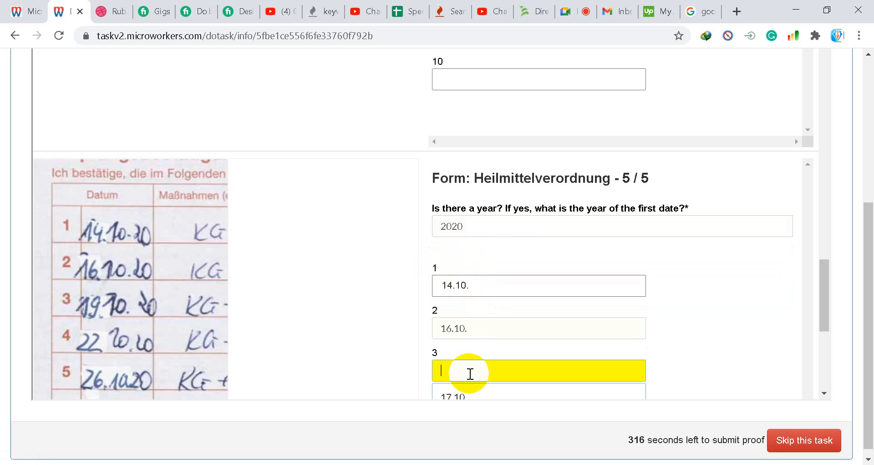
scroll(472, 360, down, 3)
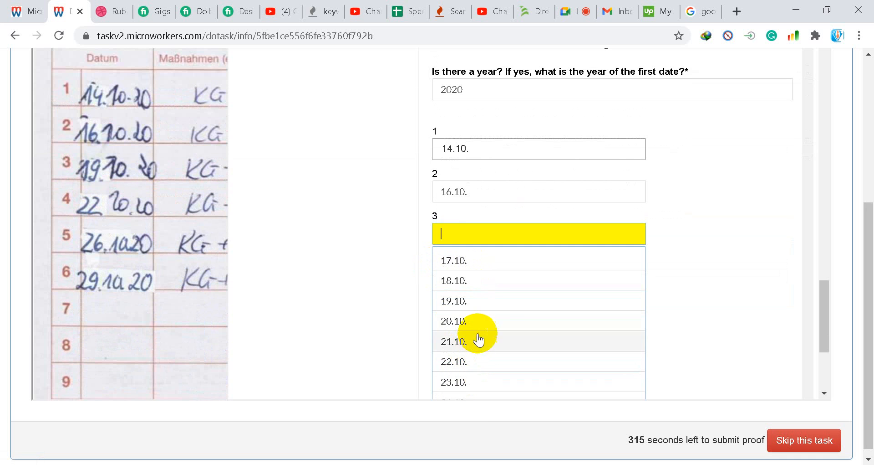
click(461, 305)
Fill in form 5's fourth date as 22.10. and its fifth date as 26.10.
click(458, 271)
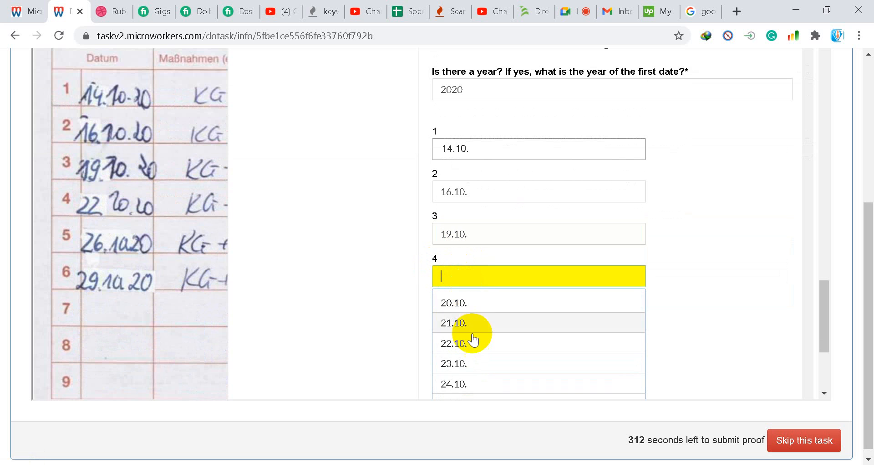
click(464, 349)
click(465, 317)
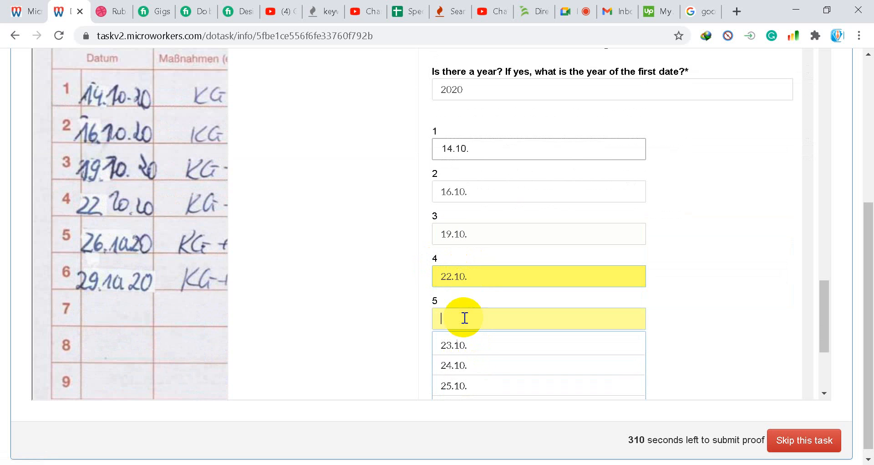
scroll(470, 362, down, 2)
click(468, 338)
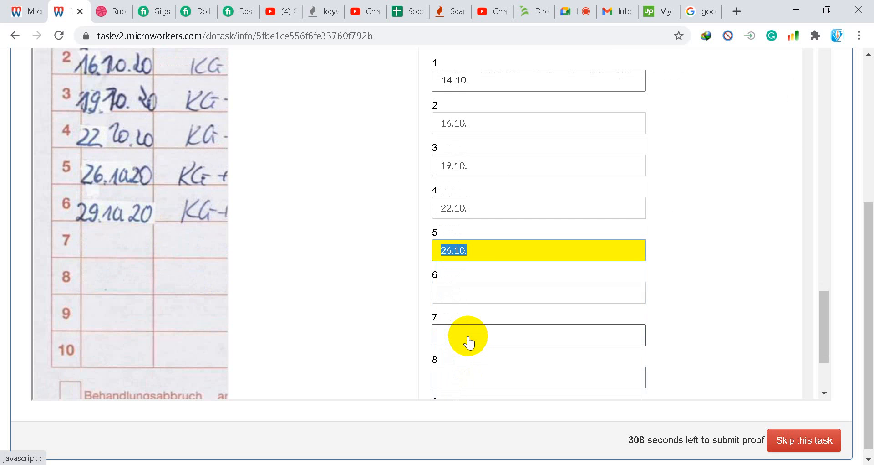
Fill in form 5's sixth date as 29.10.
click(463, 294)
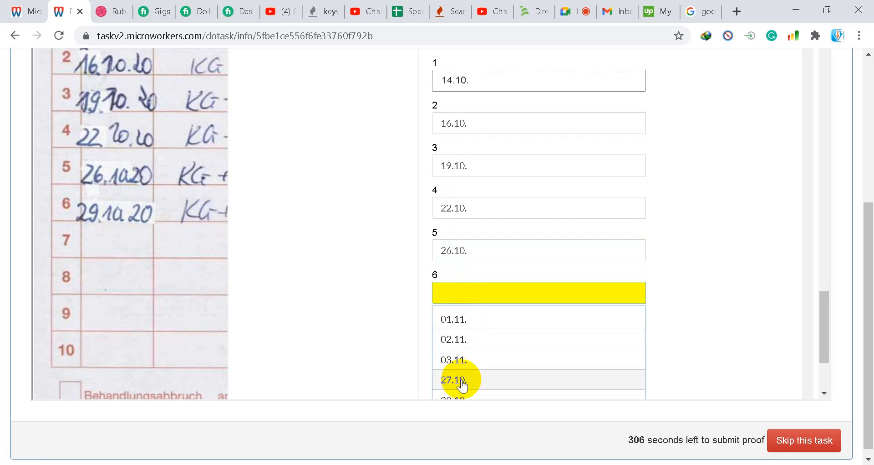
scroll(467, 361, down, 2)
click(465, 356)
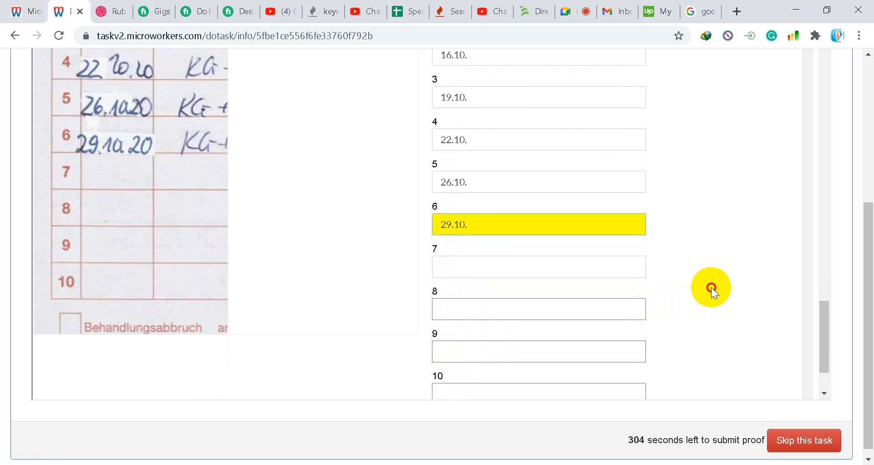
Check form 5's dates against the scan, leave rows 7 to 10 empty and submit the task.
scroll(407, 275, up, 2)
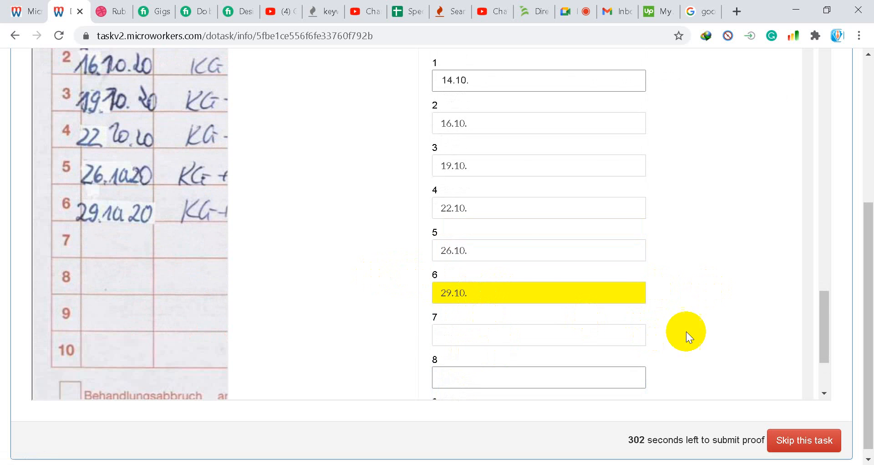
click(507, 250)
click(492, 329)
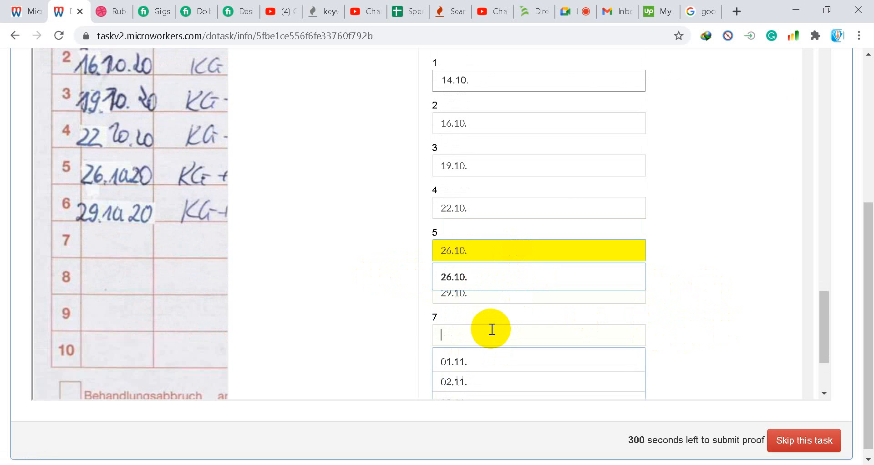
scroll(690, 287, down, 3)
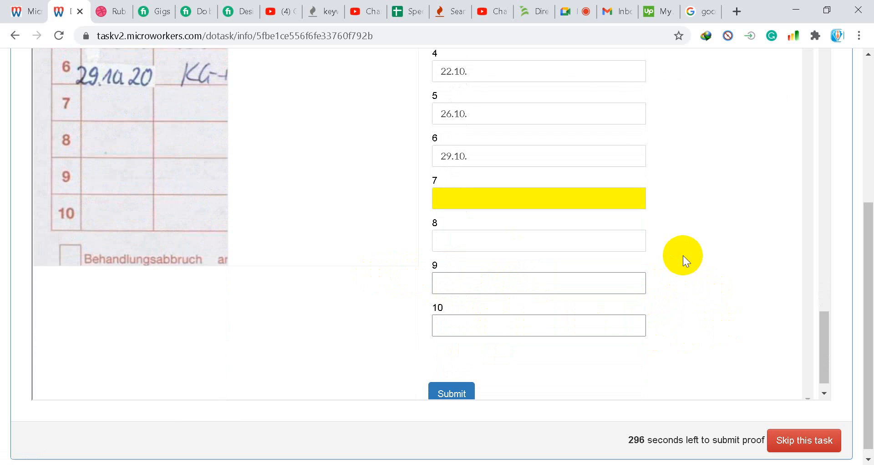
click(455, 392)
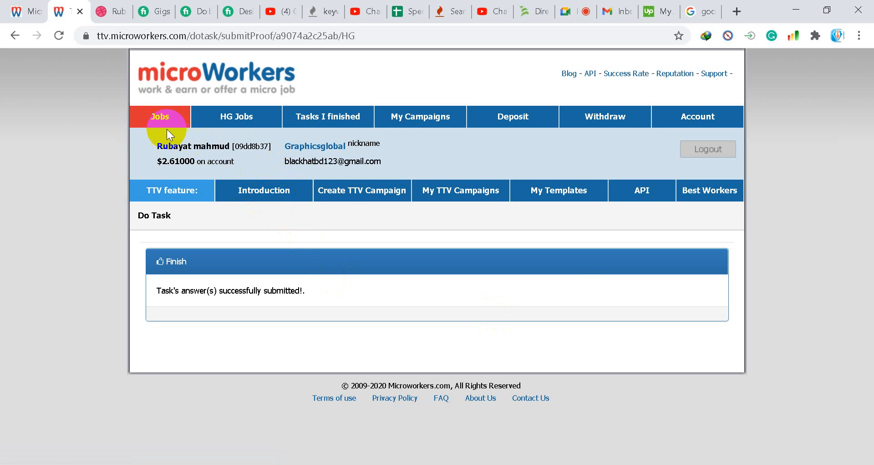
Open the available jobs list, look through its entries and dismiss the translation prompt.
click(155, 121)
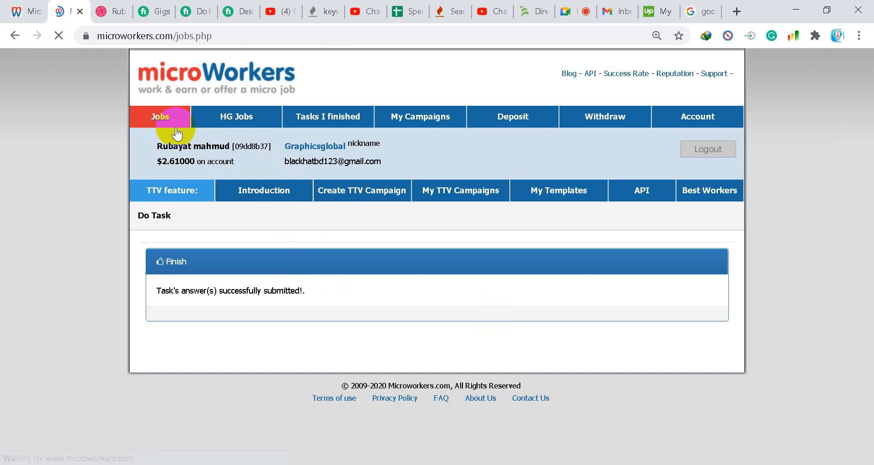
scroll(191, 150, down, 6)
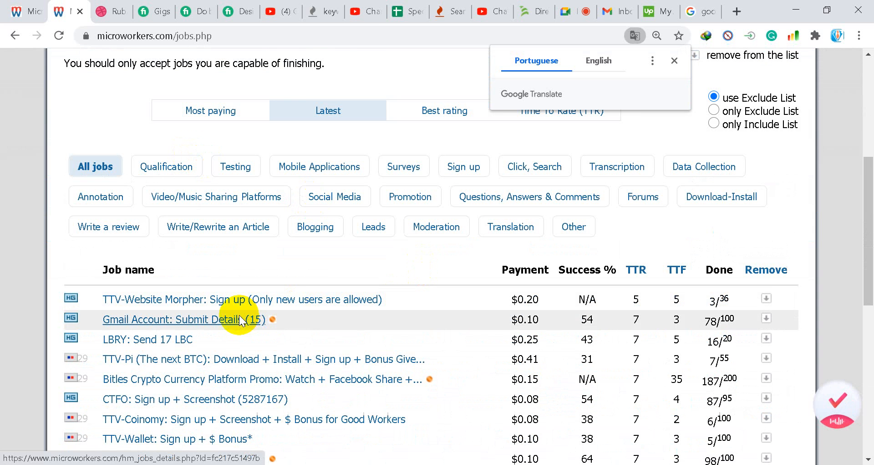
scroll(336, 301, up, 3)
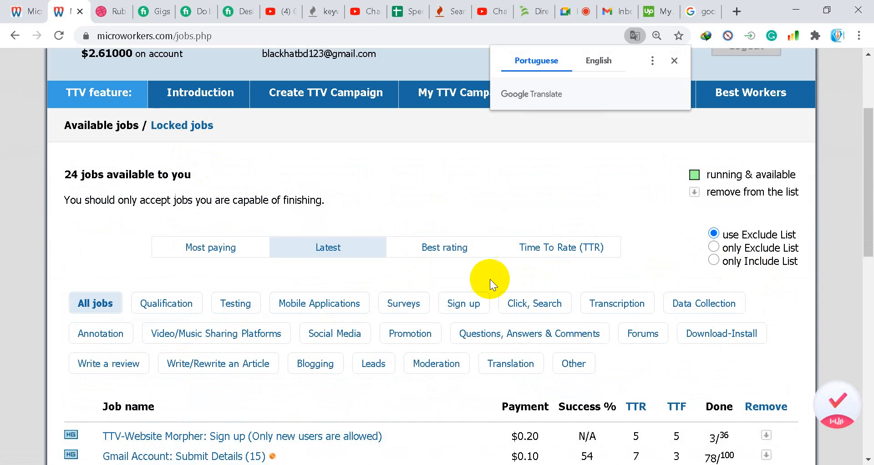
scroll(259, 283, down, 6)
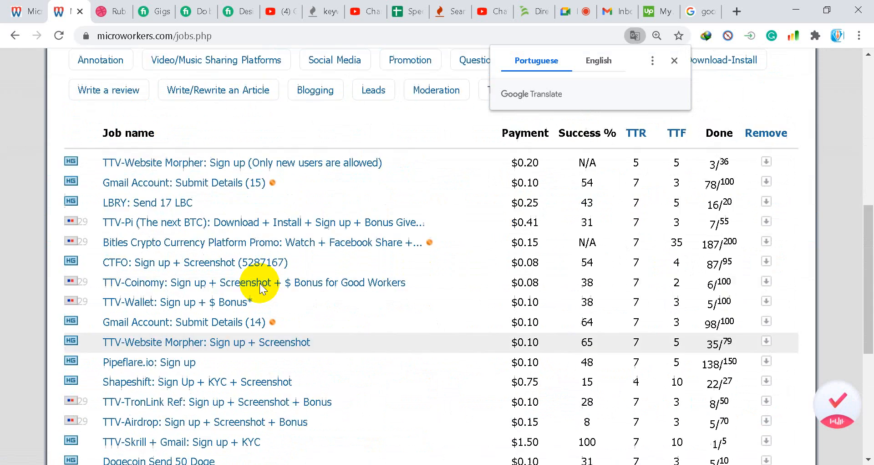
scroll(259, 284, up, 3)
scroll(260, 285, down, 3)
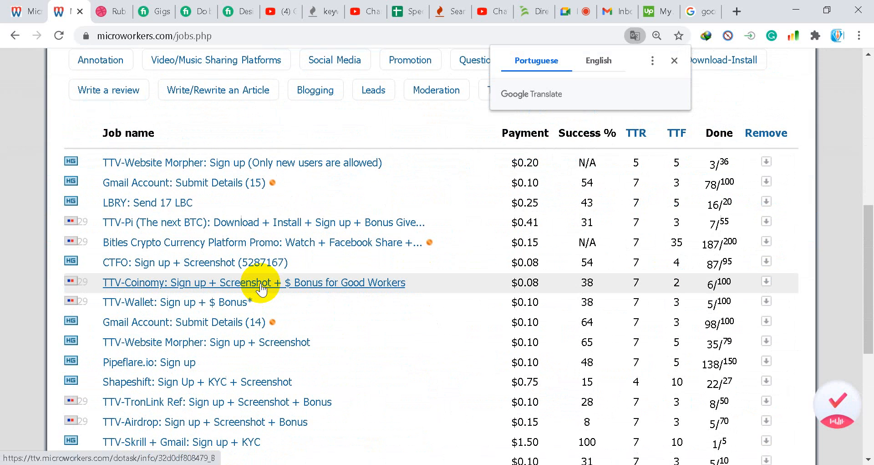
scroll(261, 288, down, 5)
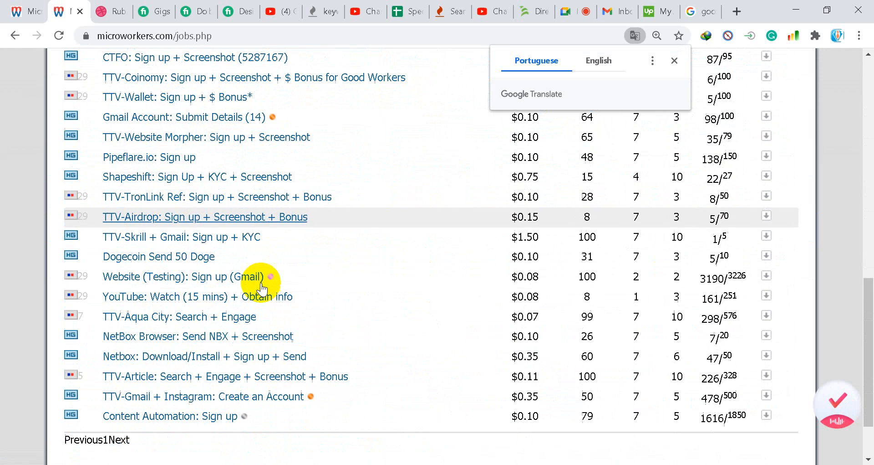
click(675, 62)
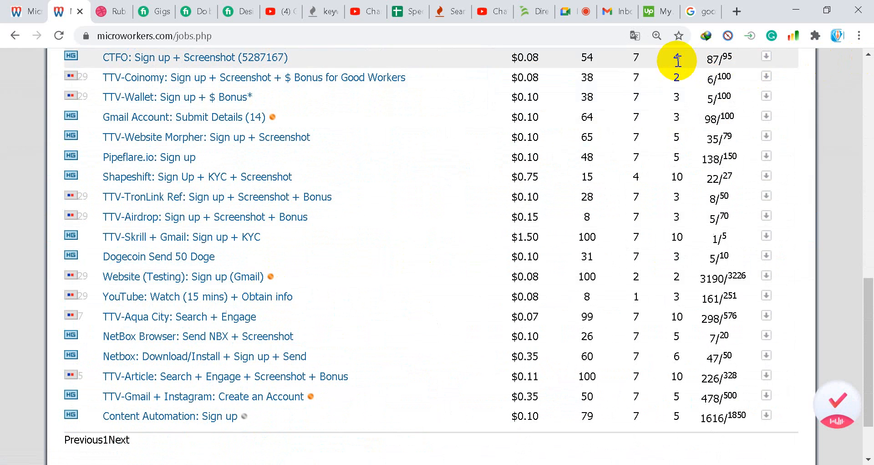
Filter the available jobs by the Data Collection category.
scroll(416, 207, up, 5)
scroll(611, 193, up, 5)
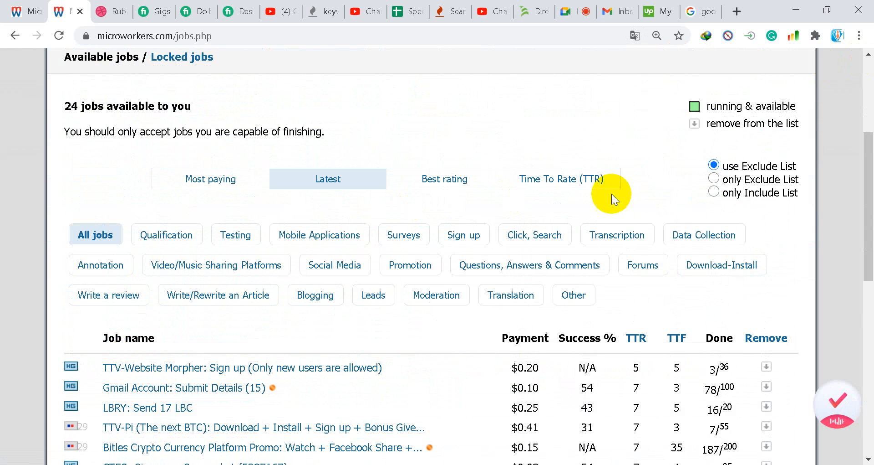
click(689, 236)
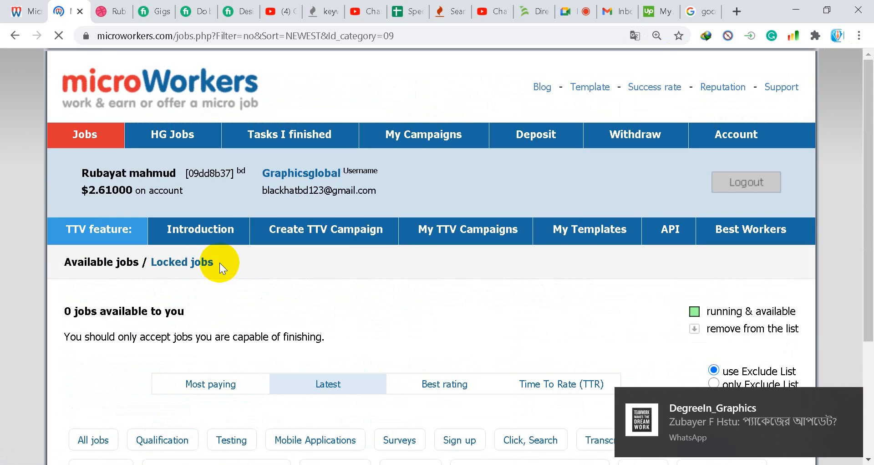
scroll(220, 263, down, 3)
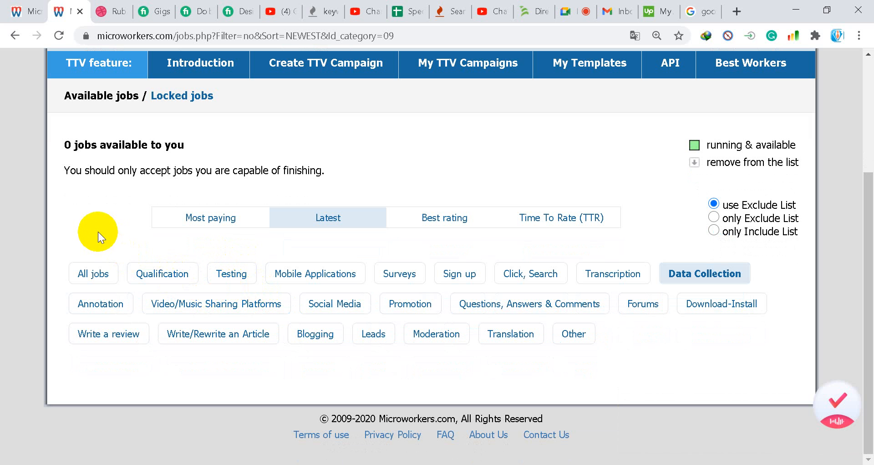
Show all jobs again and open the two "TTV-Data Entry from images" jobs (E502-1033 and E471-970) in new tabs.
click(97, 275)
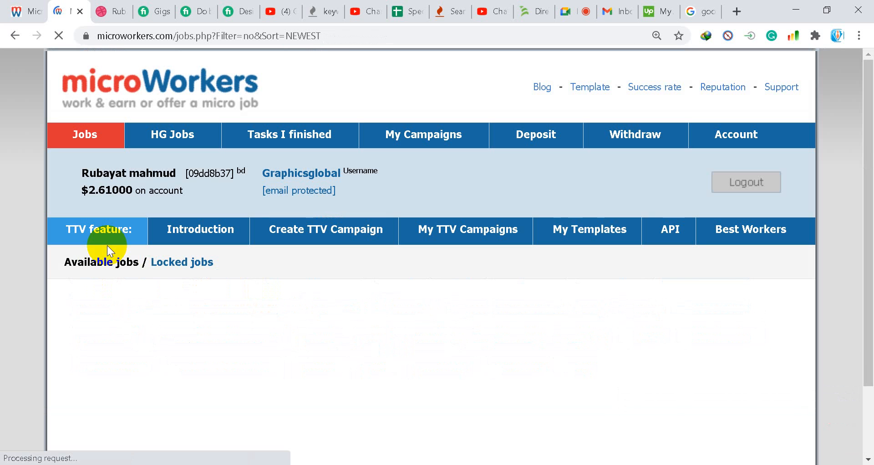
scroll(114, 252, down, 3)
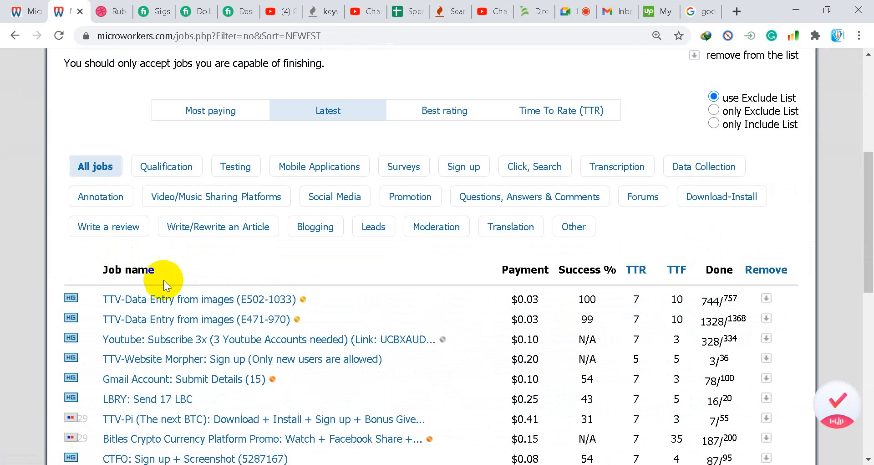
middle_click(178, 300)
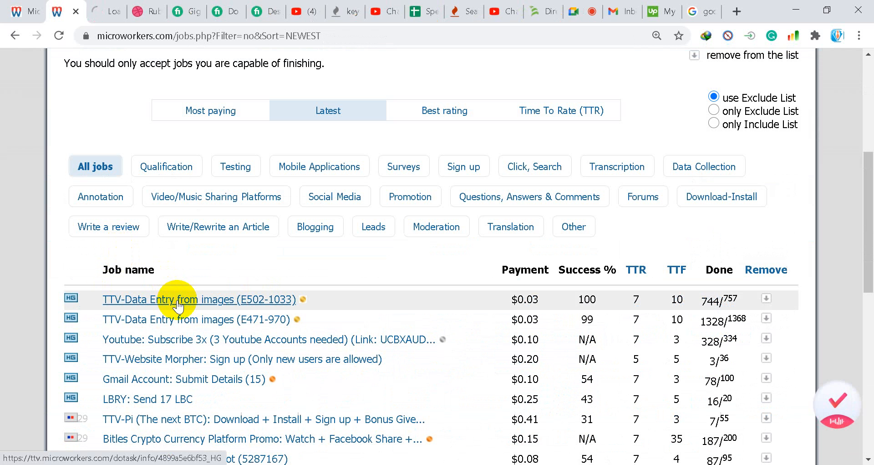
middle_click(187, 319)
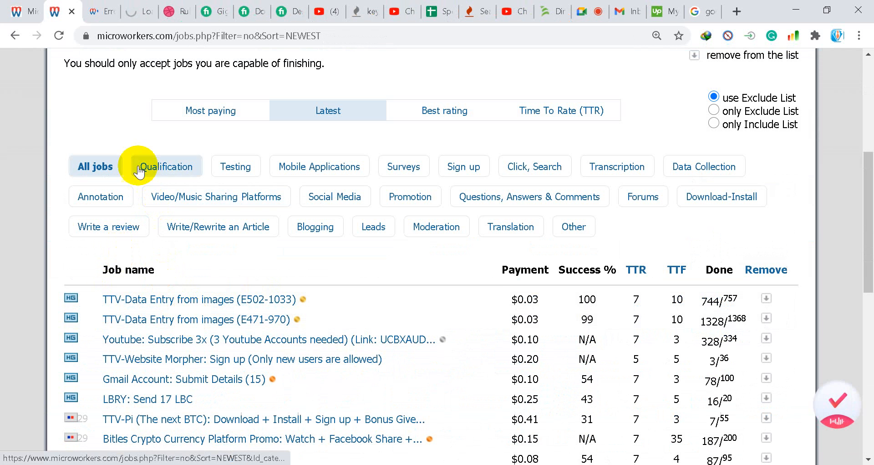
Check whether the two opened data entry jobs are available, and close their tabs and the job list tab they came from.
click(97, 11)
click(137, 12)
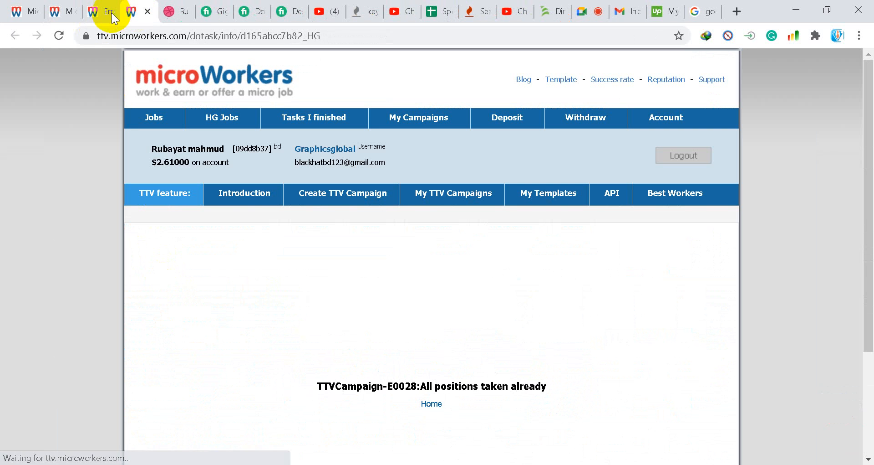
click(111, 12)
click(109, 12)
click(109, 13)
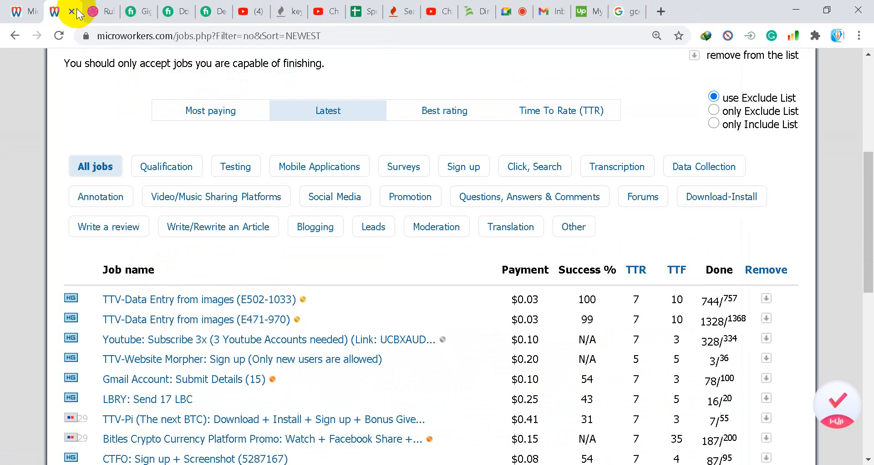
click(72, 11)
Load the full jobs list in the remaining Microworkers tab and open TTV-Data Entry (E332-725) in a new tab.
click(16, 13)
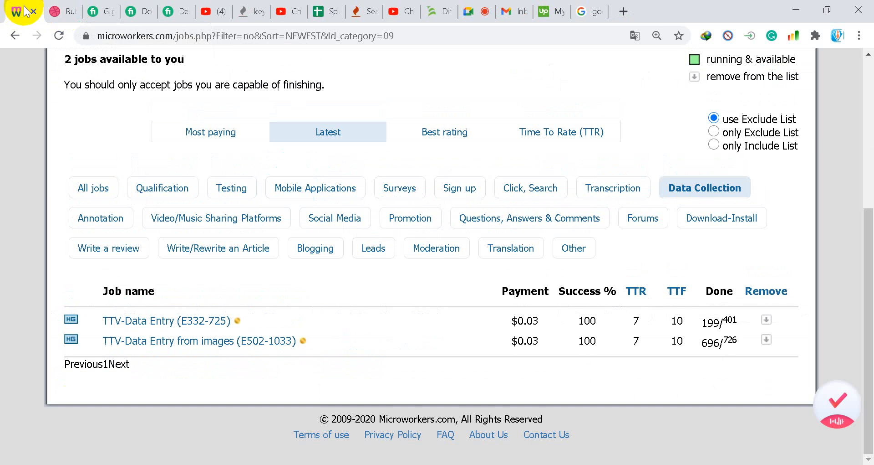
scroll(89, 135, up, 4)
click(86, 90)
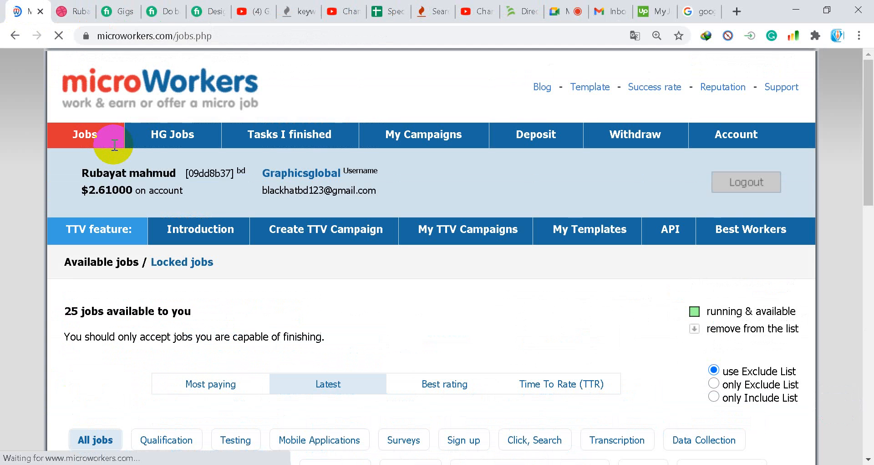
scroll(117, 148, down, 7)
middle_click(162, 300)
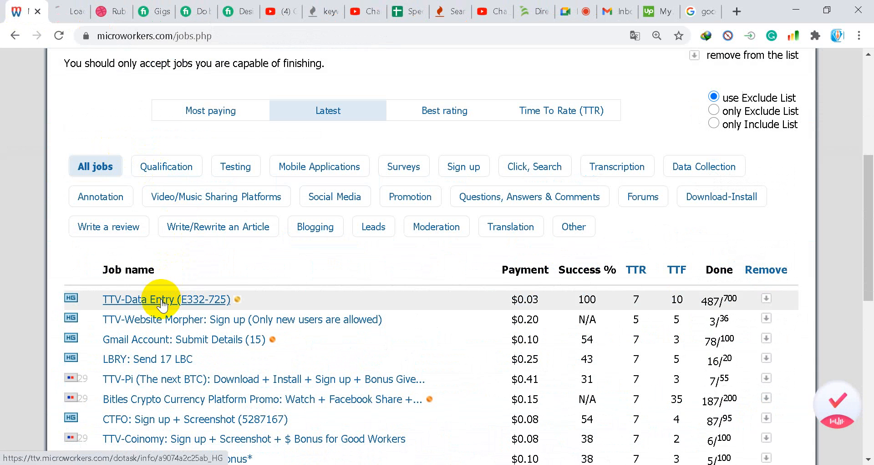
Start the TTV-Data Entry (E332-725) task from its details page and look over its Heilmittelverordnung forms.
click(67, 12)
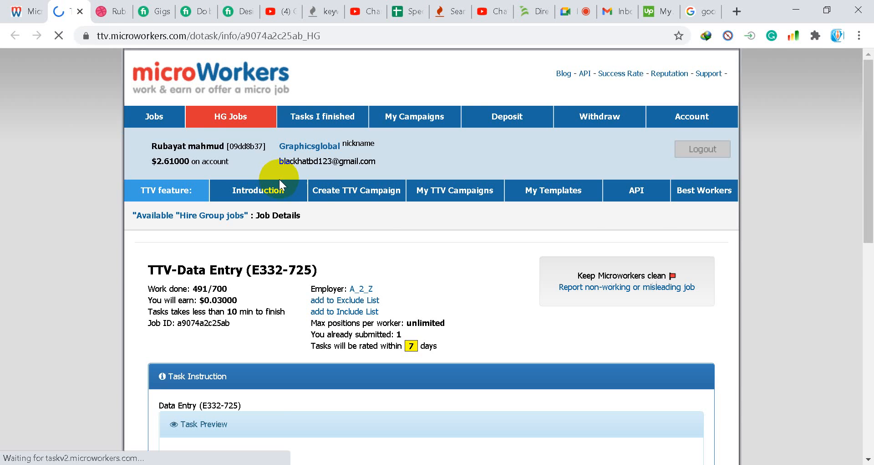
scroll(357, 223, down, 10)
click(696, 389)
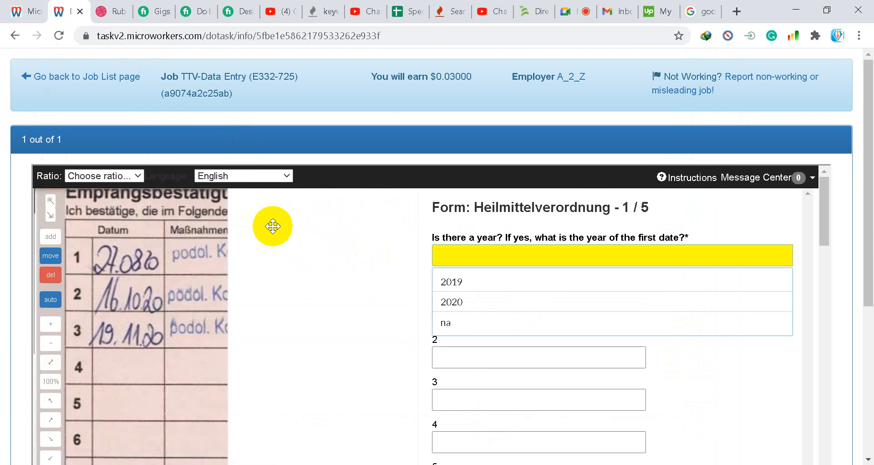
scroll(302, 255, down, 10)
scroll(307, 270, down, 15)
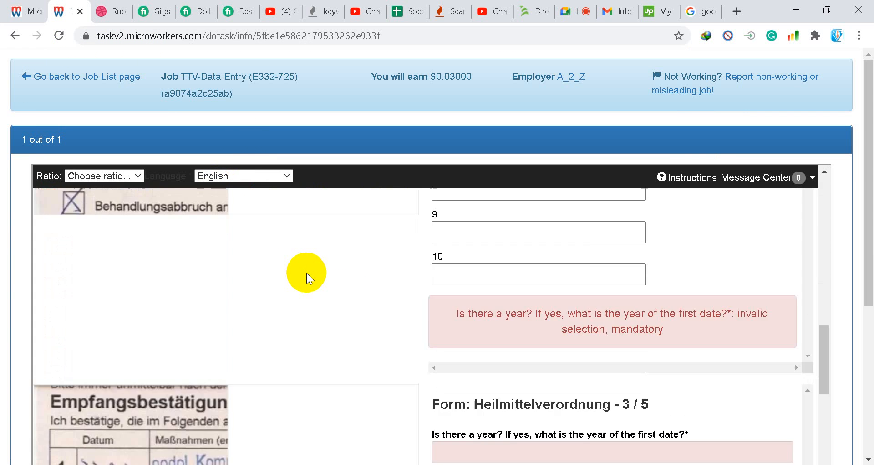
scroll(306, 274, up, 20)
scroll(305, 271, up, 2)
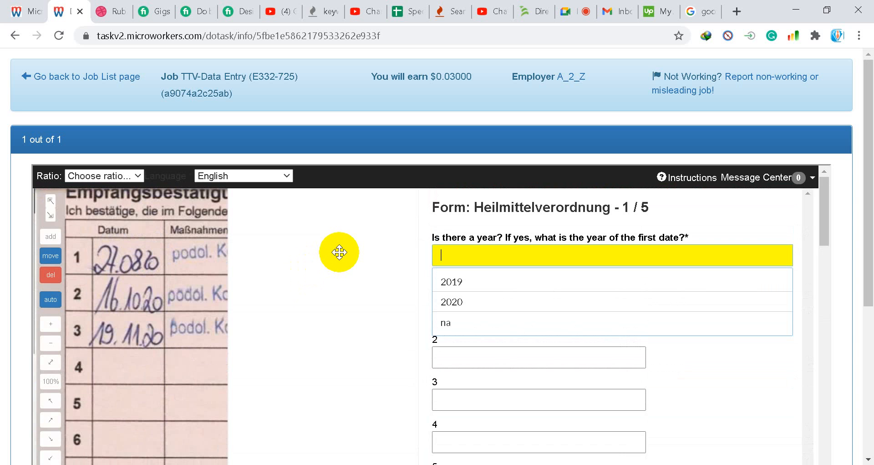
Set the year of form 1/5 to 2020 and enter 27.08. as its first date.
click(471, 301)
click(456, 317)
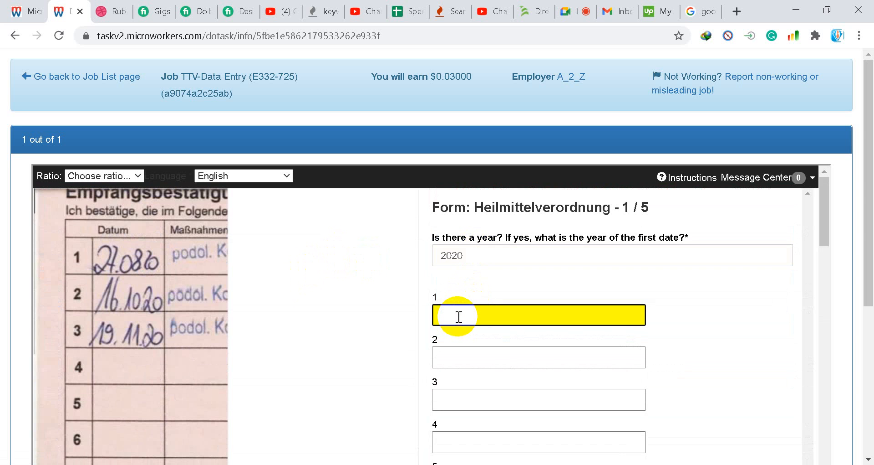
text(278)
key(Tab)
double_click(459, 316)
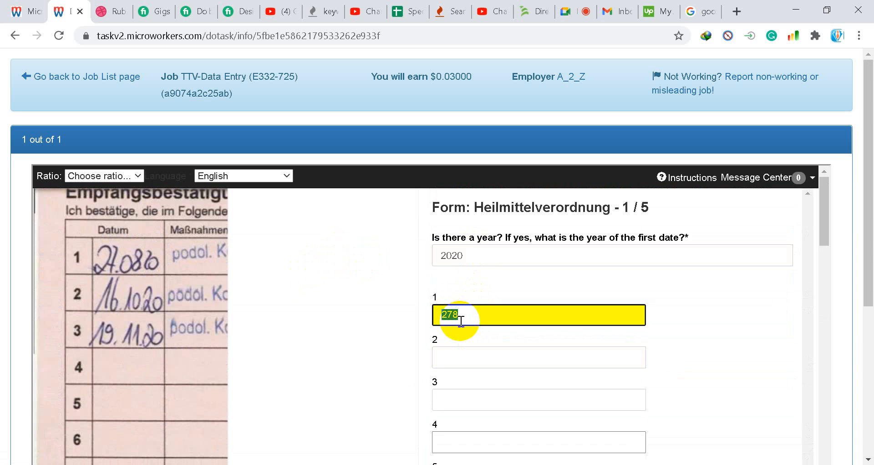
click(459, 319)
text(.)
text(0)
key(Tab)
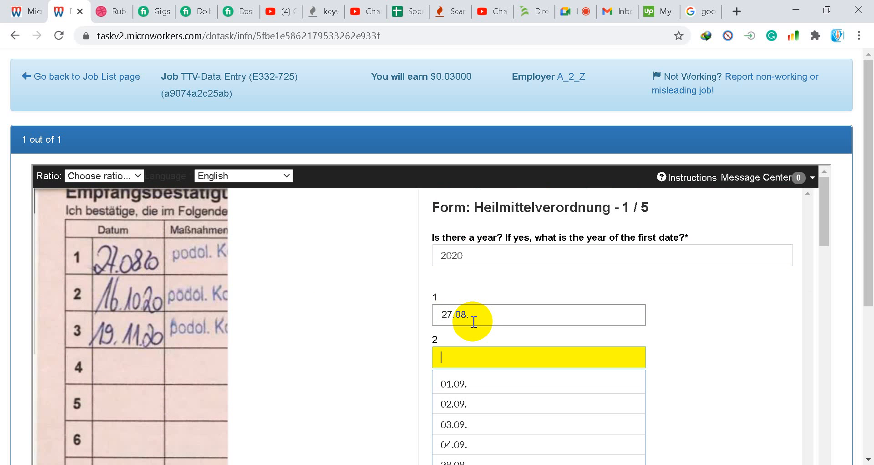
Enter 16.10. as the second date and 19.11. as the third date of form 1/5.
text(16.1)
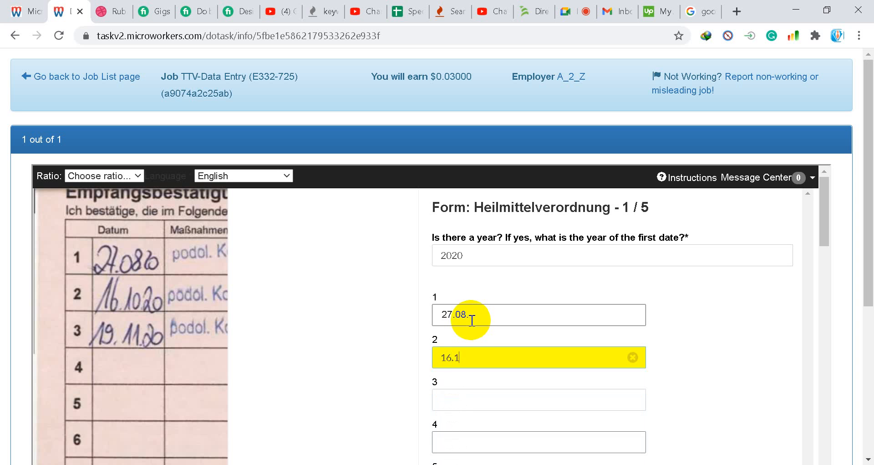
text(0.)
key(Tab)
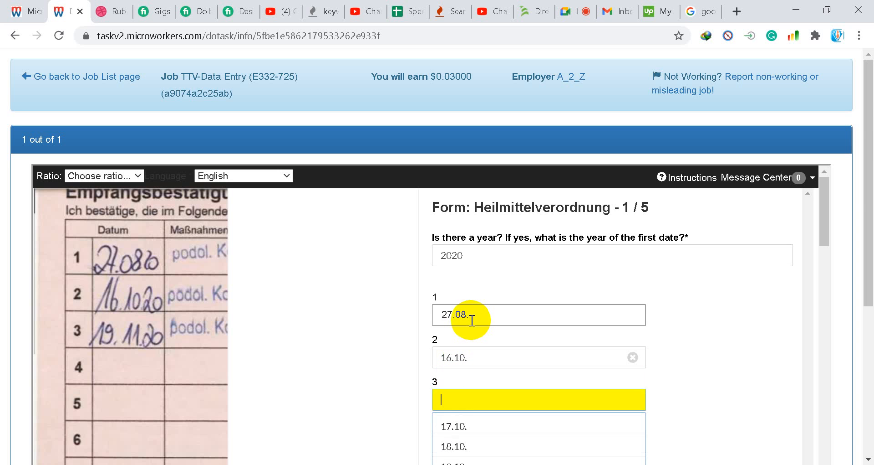
text(19.)
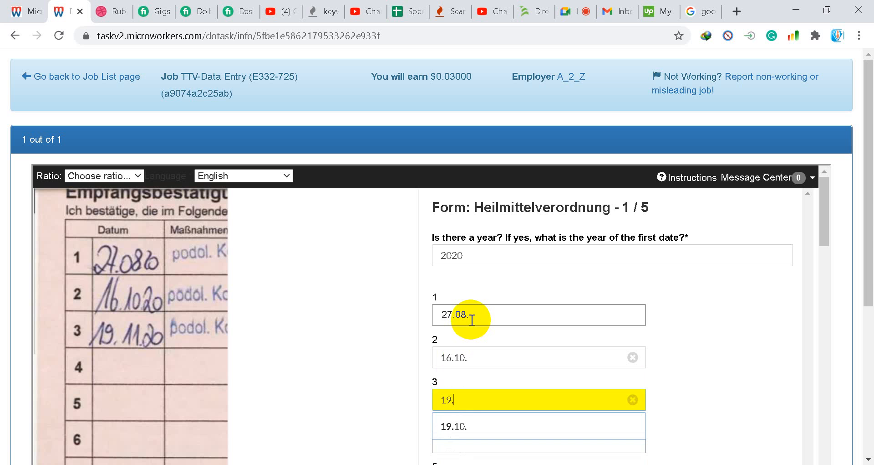
text(11.)
key(Tab)
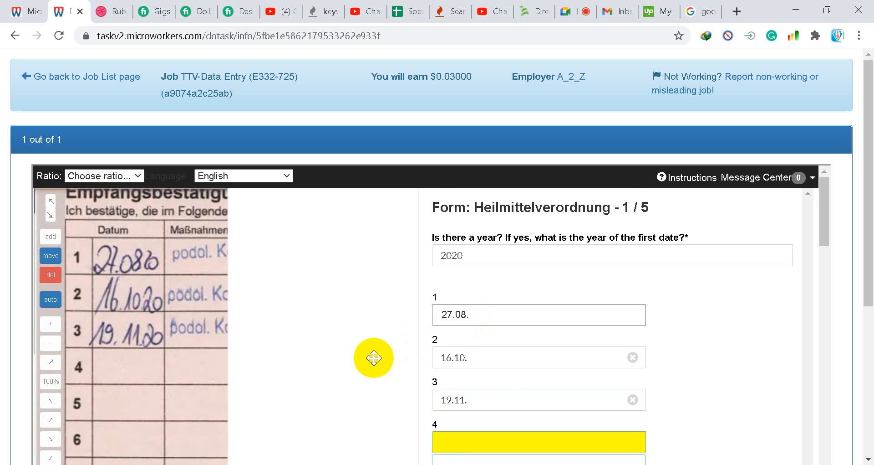
Set the year of form 2/5 to 2020 and enter 12.10. as its first date.
scroll(373, 357, down, 14)
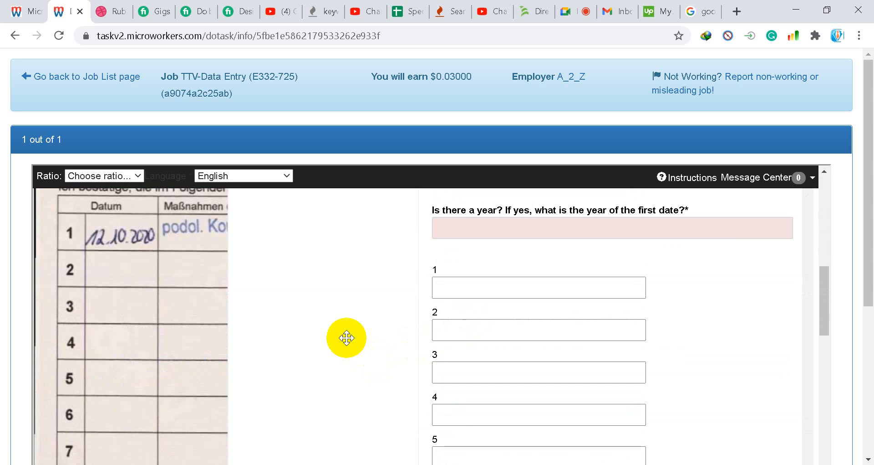
scroll(346, 338, up, 3)
scroll(397, 336, down, 1)
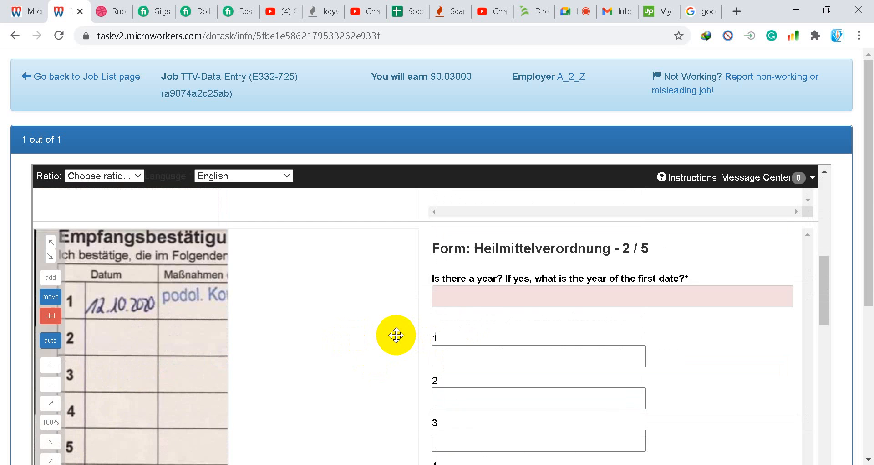
click(503, 301)
click(464, 348)
click(458, 355)
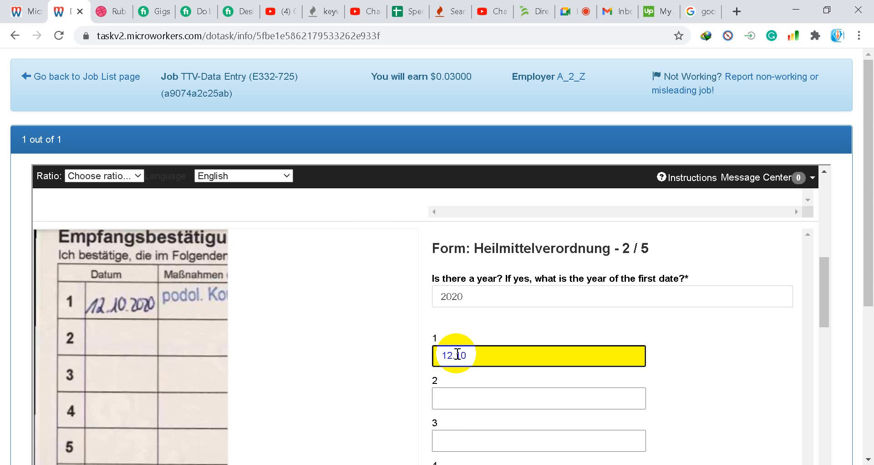
text(12.10.)
key(Tab)
Set the year of form 3/5 to 2020 and enter 27.08. as its first date.
scroll(385, 353, down, 8)
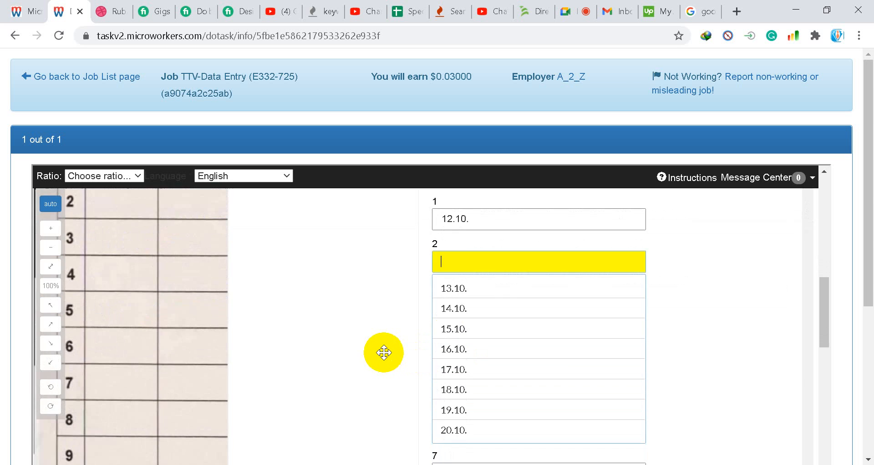
scroll(384, 352, down, 1)
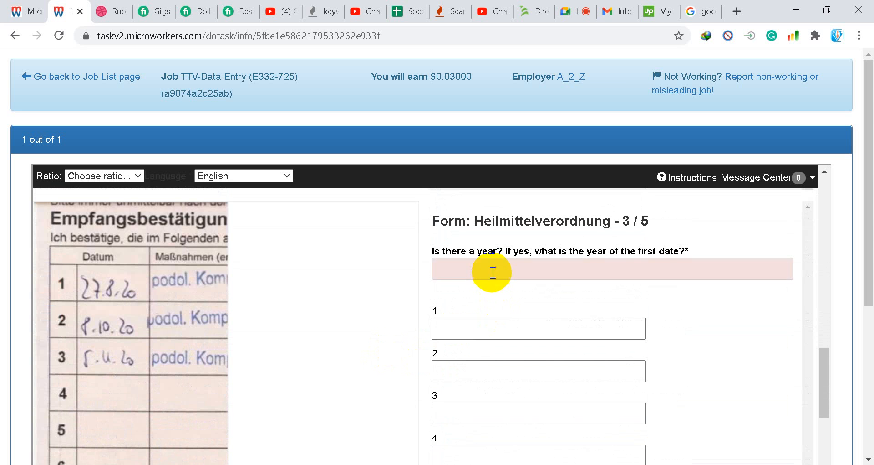
click(485, 271)
click(459, 321)
click(467, 329)
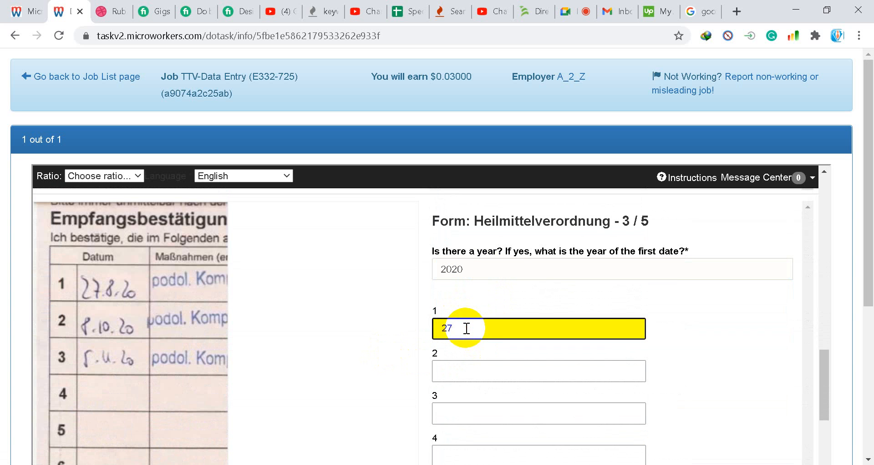
text(27.08.)
key(Tab)
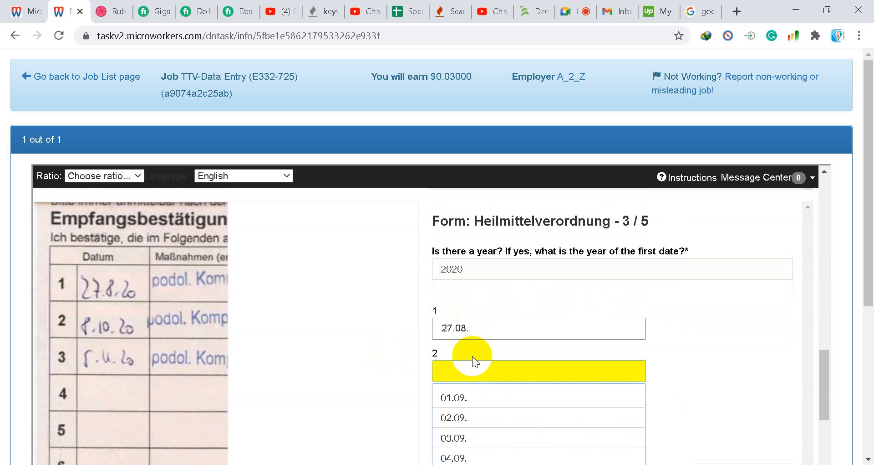
Enter 08.10. as the second date and 05.11. as the third date of form 3/5.
text(8.)
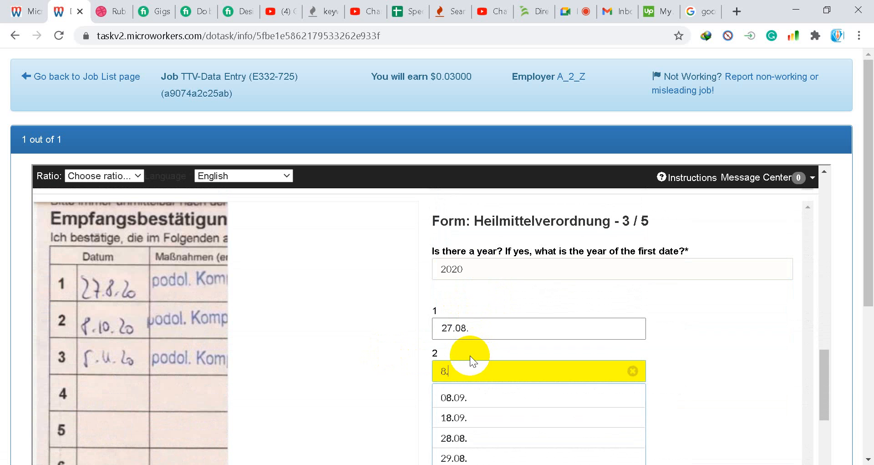
text(10.)
key(Tab)
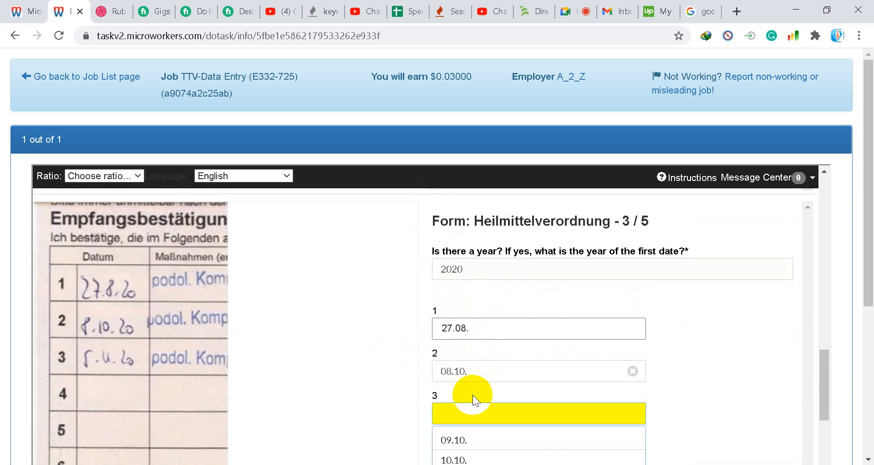
text(5.)
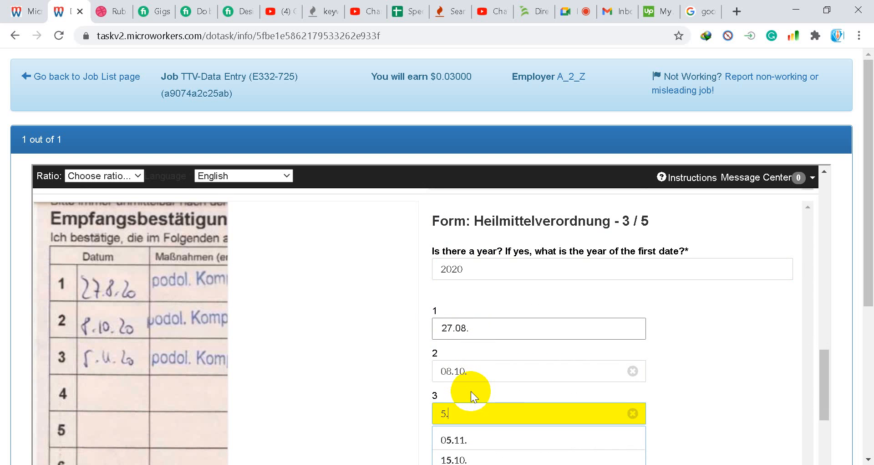
text(11.)
key(Tab)
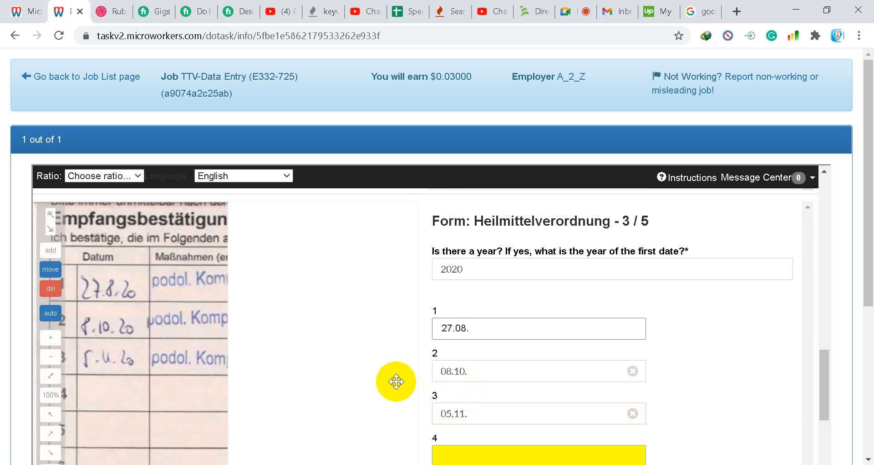
Set the year of form 4/5 to 2020 and enter 27.08. as its first date.
scroll(396, 381, down, 12)
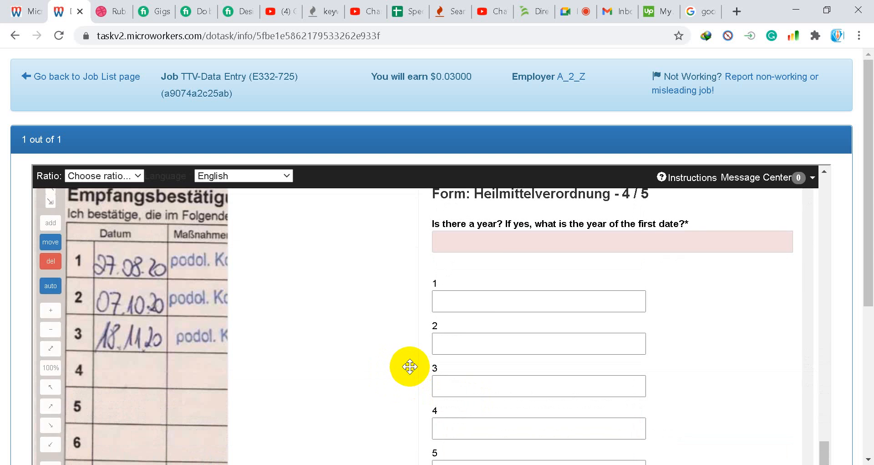
click(488, 242)
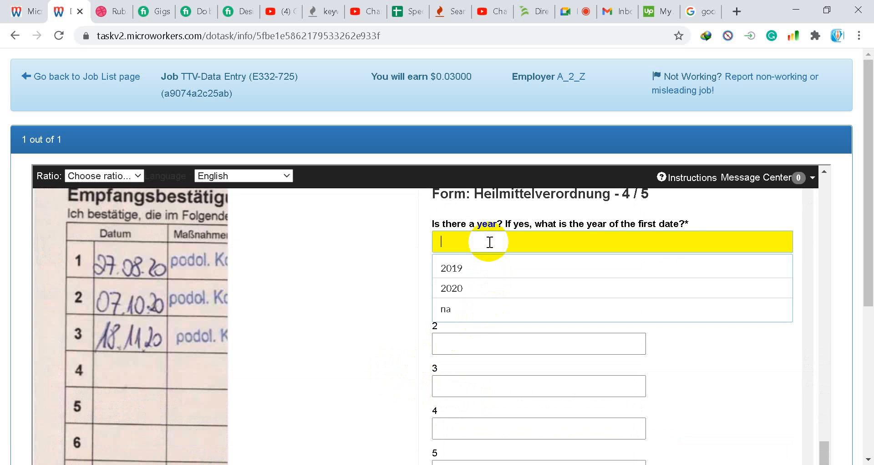
click(480, 298)
click(483, 305)
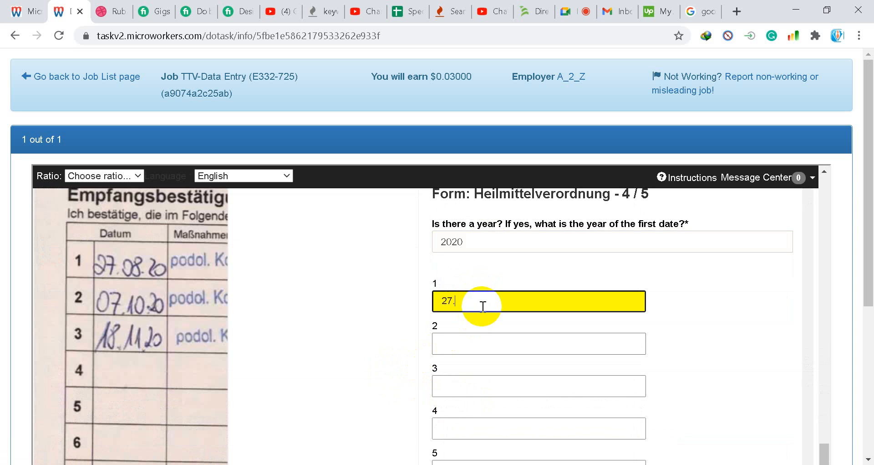
text(27.08.)
key(Tab)
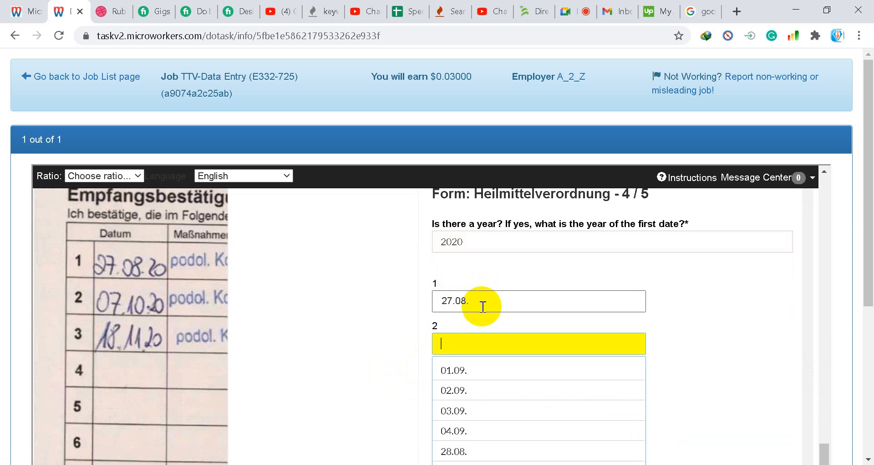
Enter 07.10. as the second date and 18.11. as the third date of form 4/5.
text(7.1)
text(0)
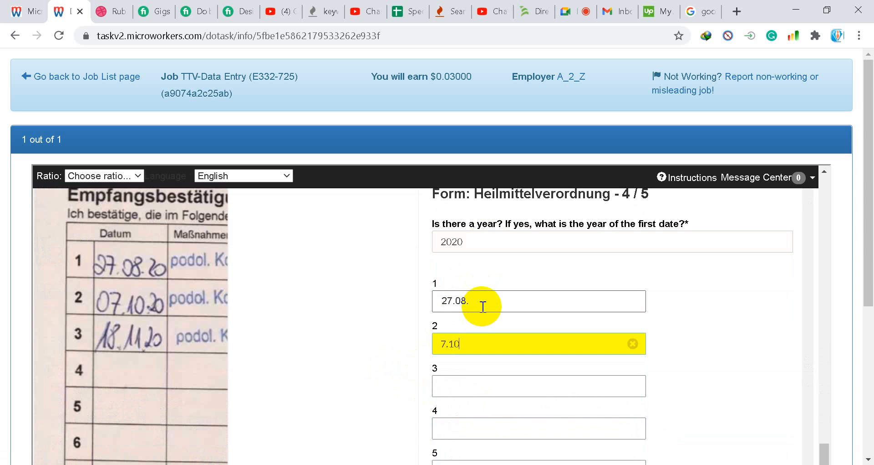
key(Tab)
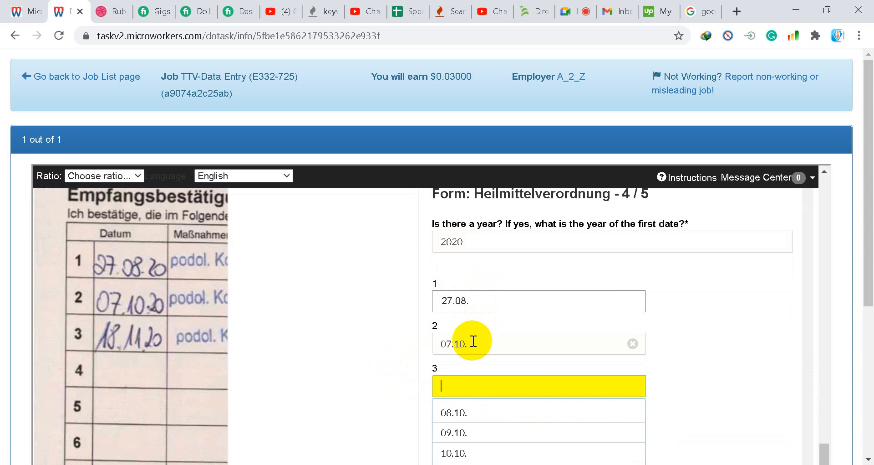
text(18.11)
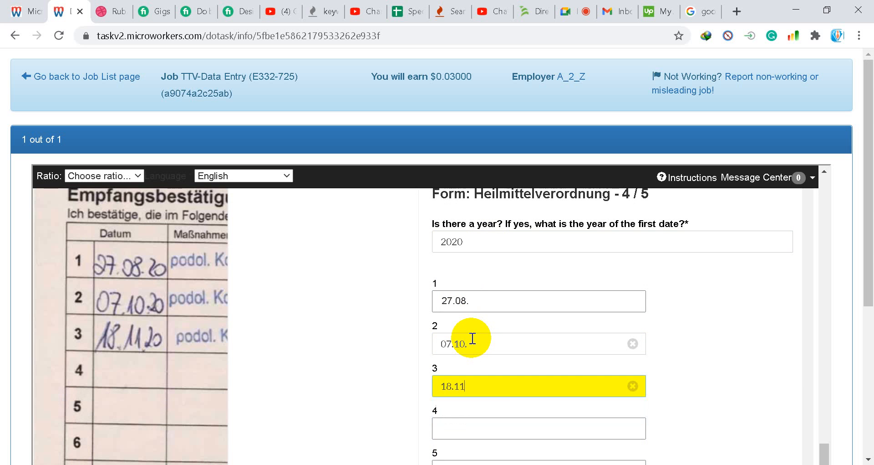
key(Tab)
Set the year of the first date to 2020 in form 5/5.
scroll(375, 344, down, 6)
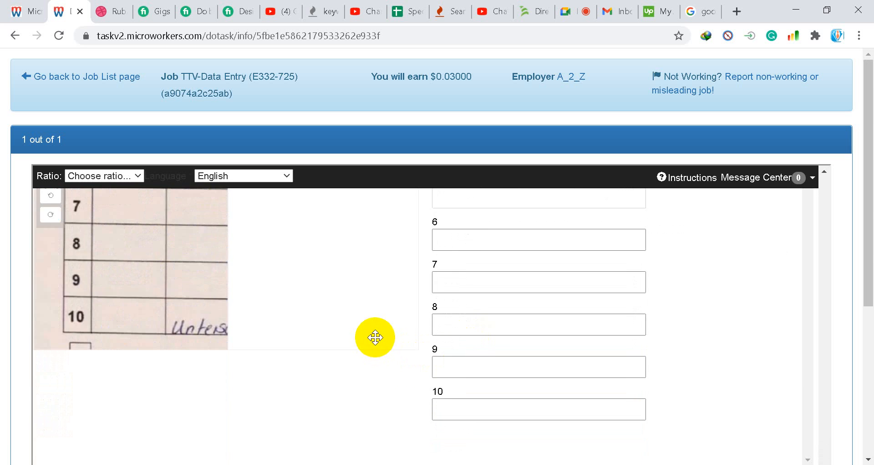
scroll(375, 337, down, 5)
click(487, 349)
click(468, 395)
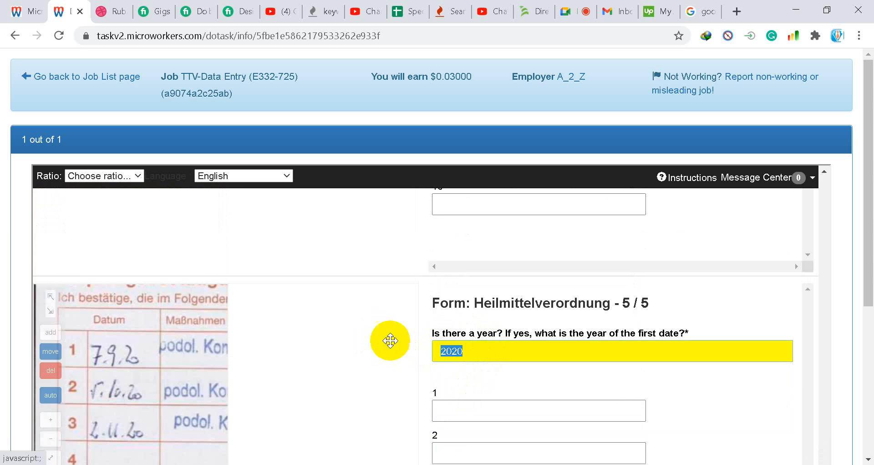
scroll(390, 340, down, 3)
Enter 07.09. as the first date and 01.10. as the second date of form 5/5.
click(464, 275)
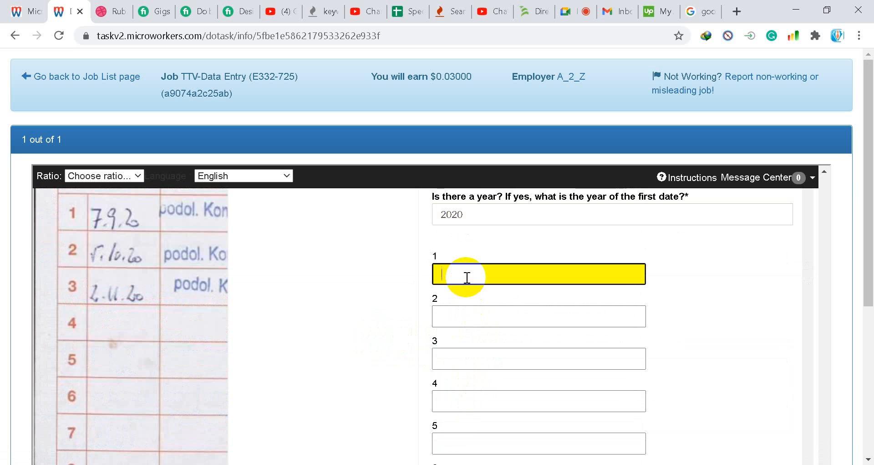
text(7.9)
key(Tab)
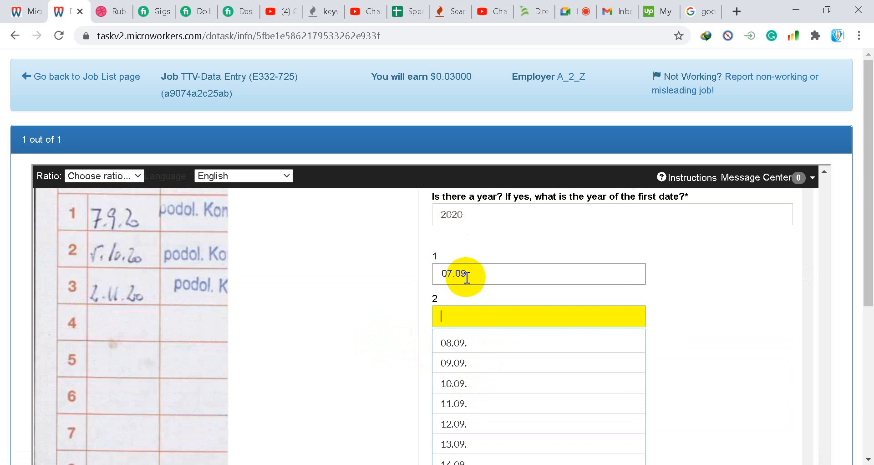
text(1.10)
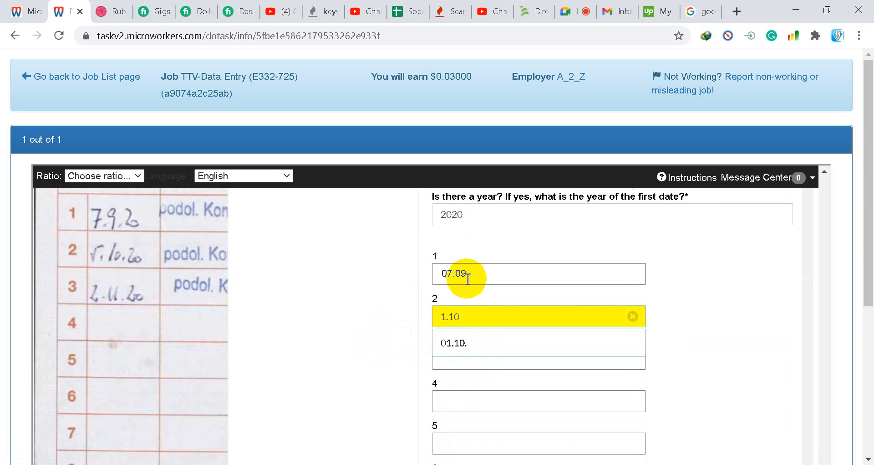
key(Tab)
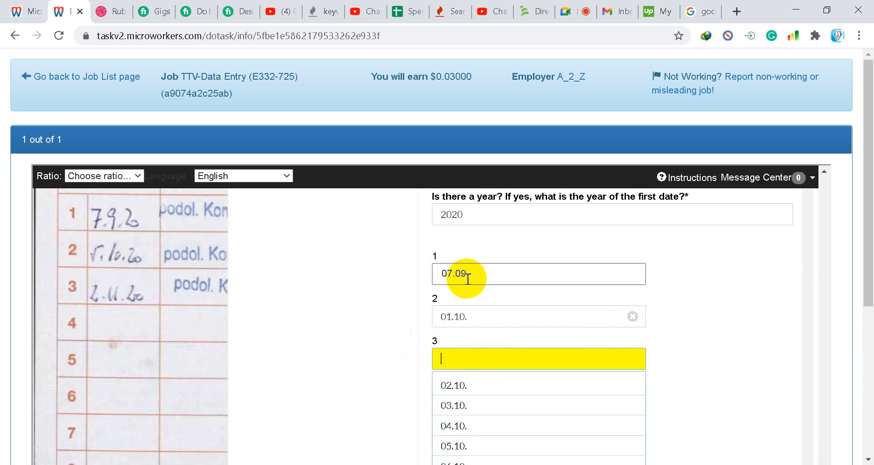
Enter 02.11. as the third date of form 5/5 and submit the completed task.
text(2.11)
key(Tab)
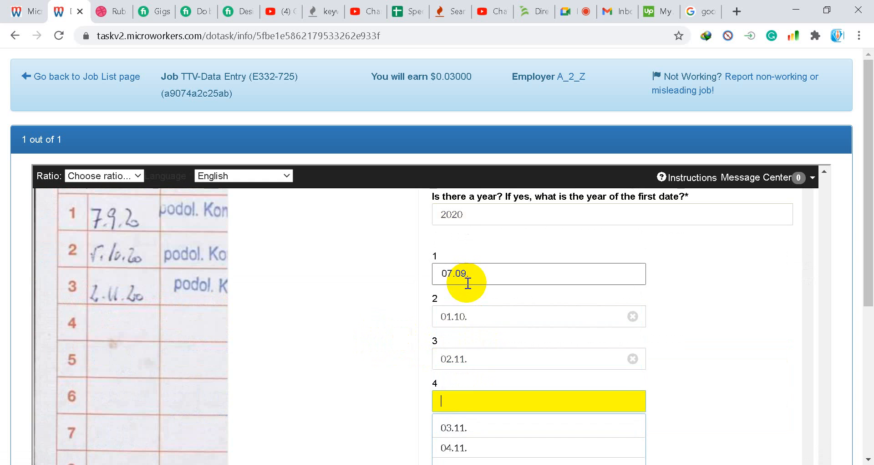
scroll(381, 329, down, 3)
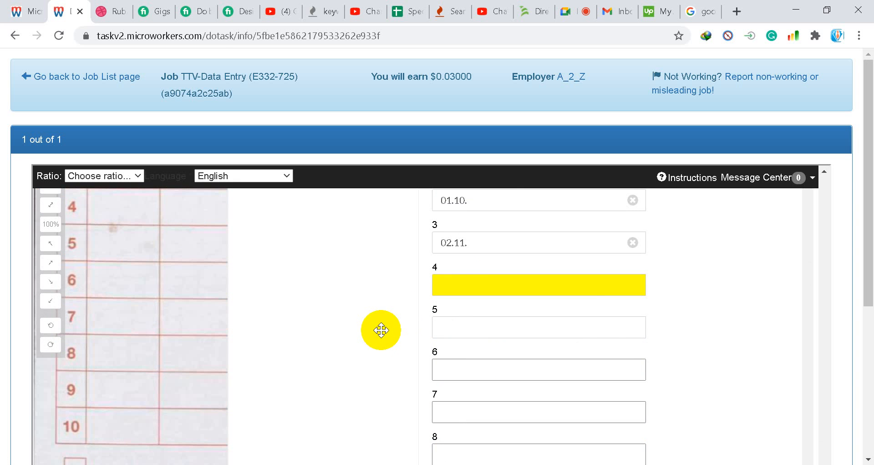
scroll(701, 299, down, 5)
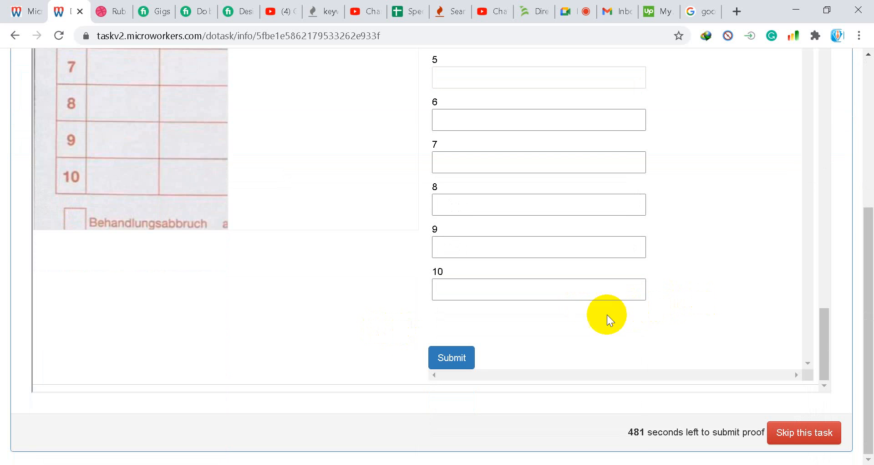
click(456, 357)
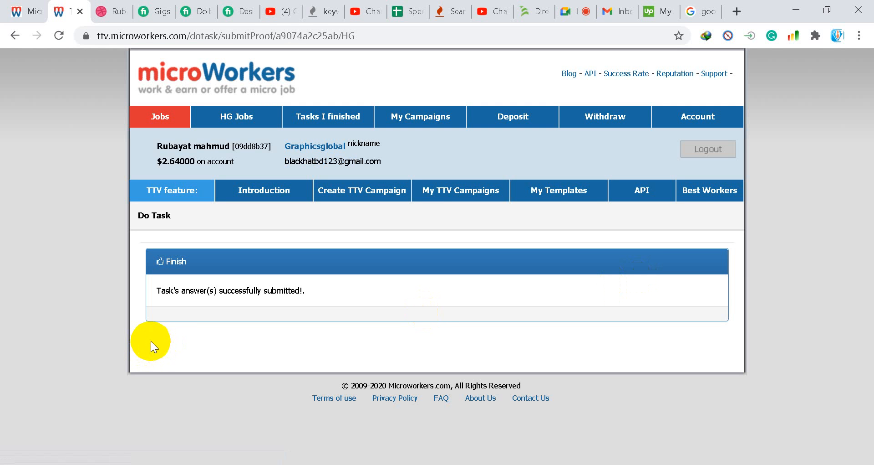
Open the list of available jobs and look through the latest offers with their payments and success rates.
click(160, 119)
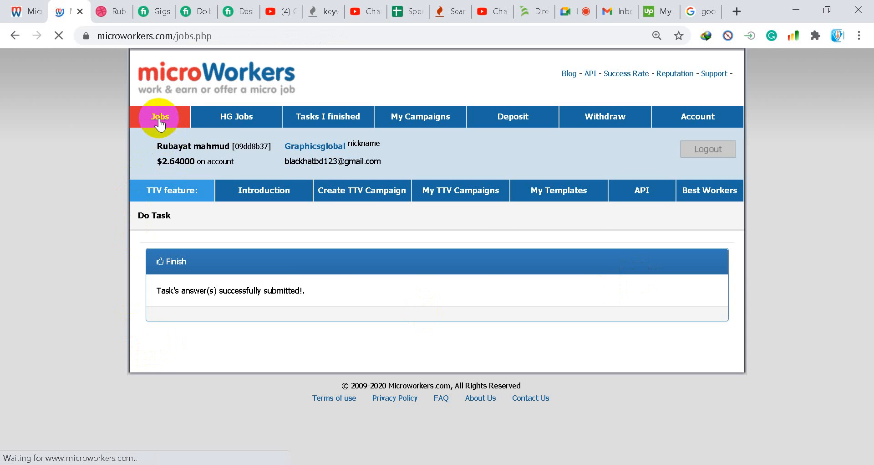
scroll(15, 223, down, 6)
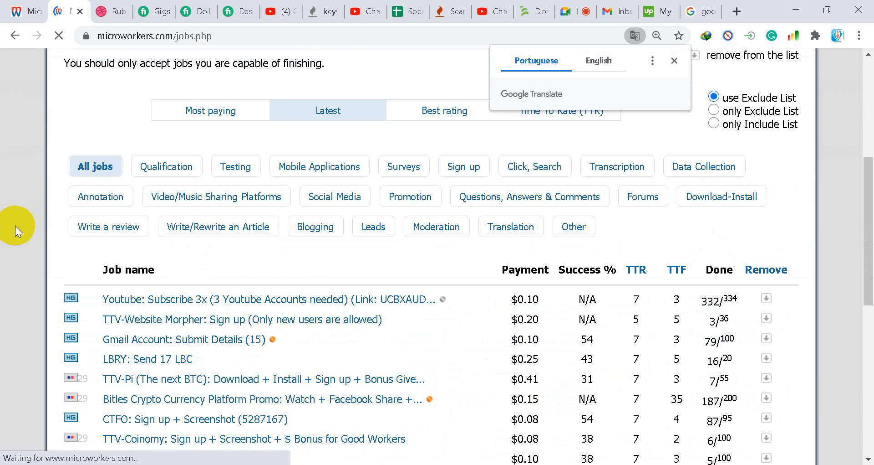
scroll(15, 225, down, 1)
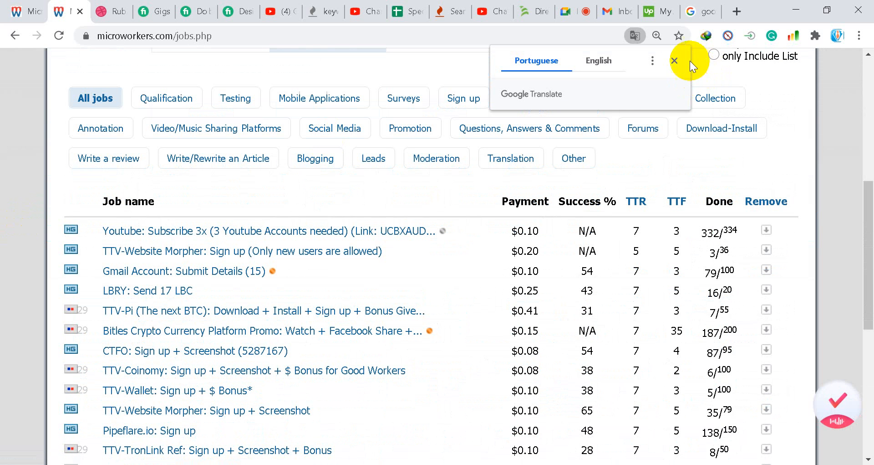
click(674, 60)
scroll(238, 212, down, 3)
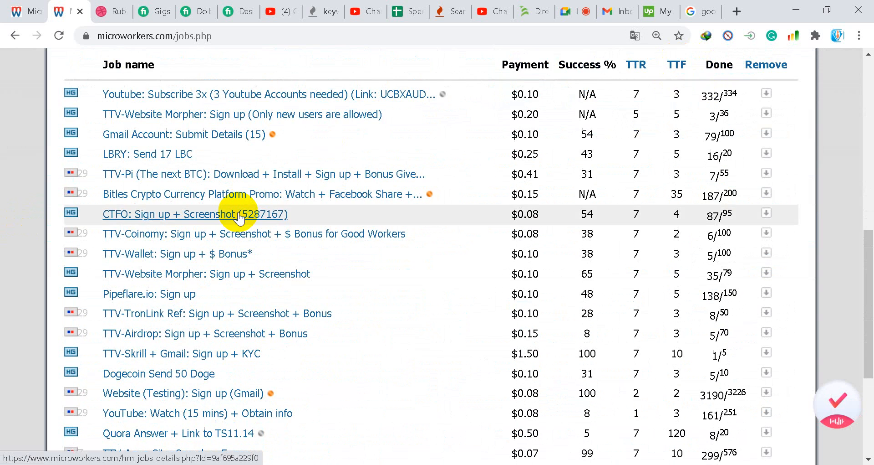
scroll(239, 217, down, 4)
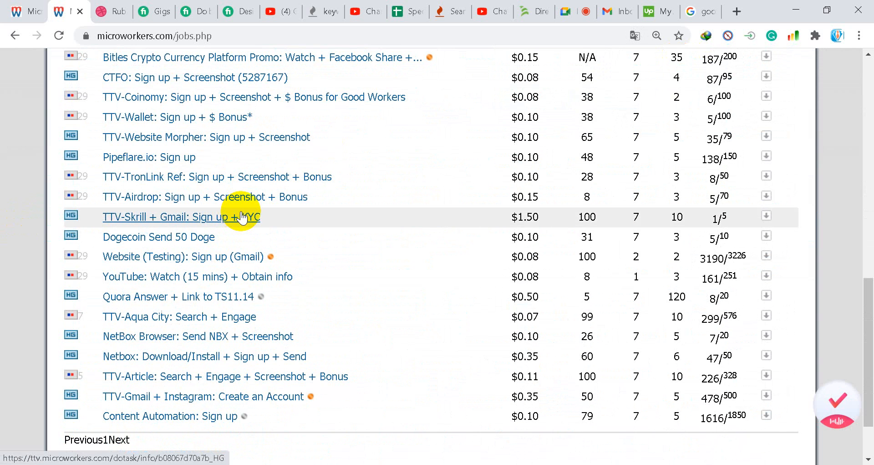
scroll(241, 215, up, 6)
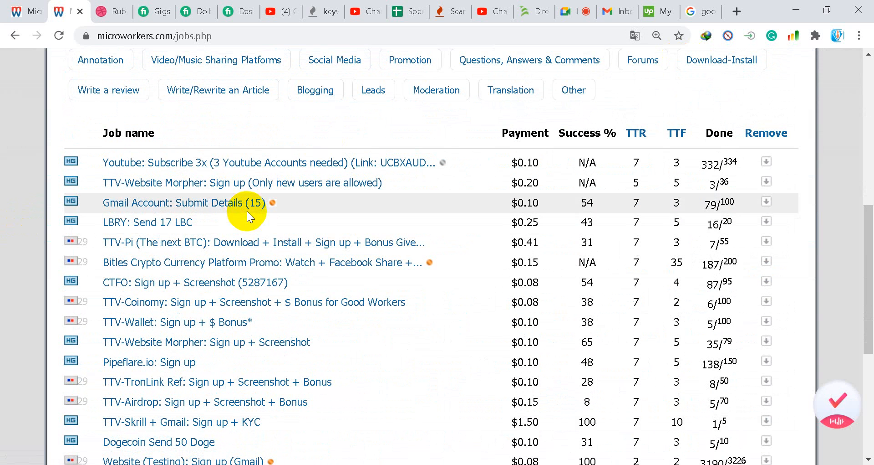
scroll(250, 211, up, 3)
scroll(260, 212, up, 2)
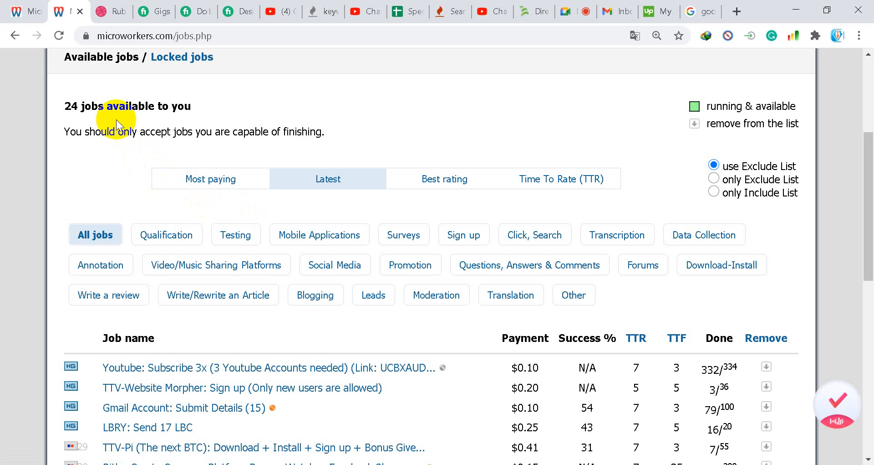
scroll(113, 189, up, 5)
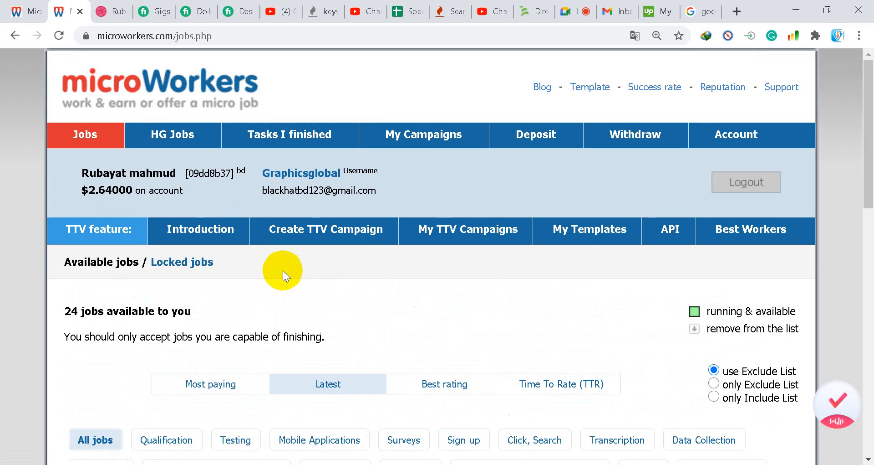
Open a new Heilmittelverordnung data entry task and set the year of the first date in form 1/5 to 2020.
click(87, 147)
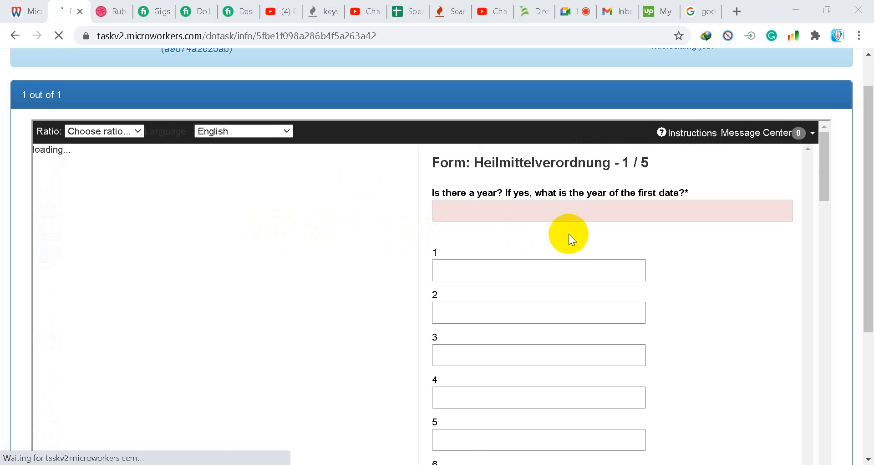
click(500, 209)
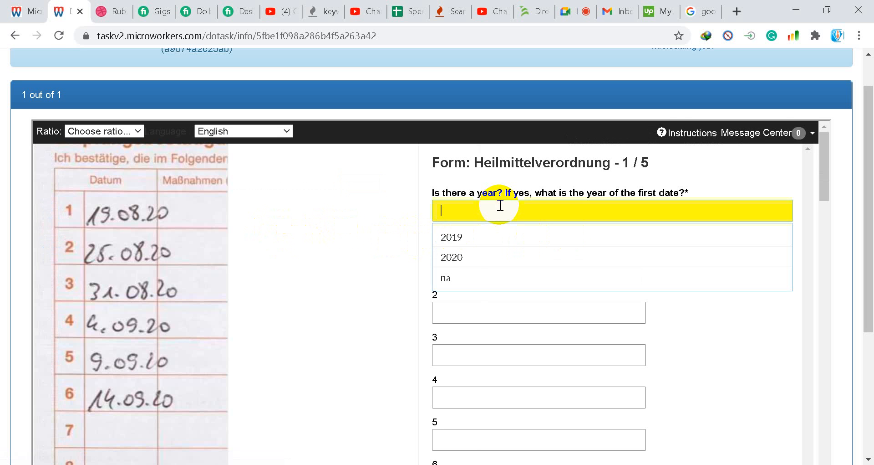
click(461, 260)
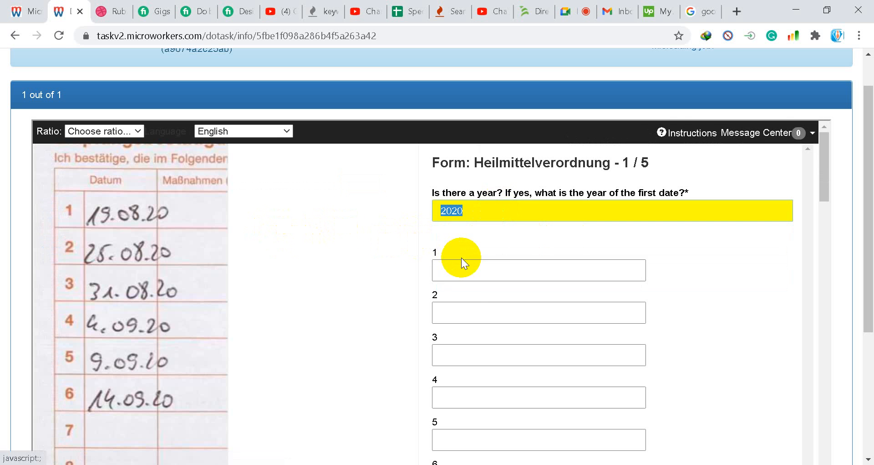
Enter 19.08. as the first date and 25.08. as the second date of form 1/5.
click(482, 271)
text(1)
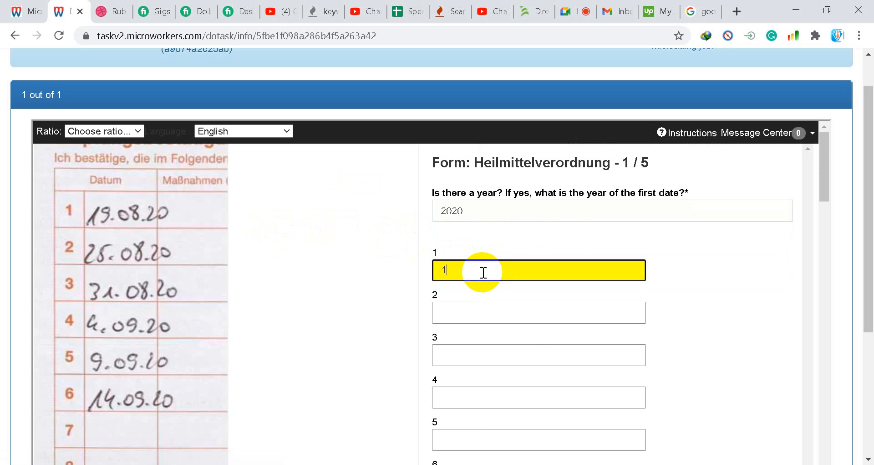
text(9.08.)
key(Tab)
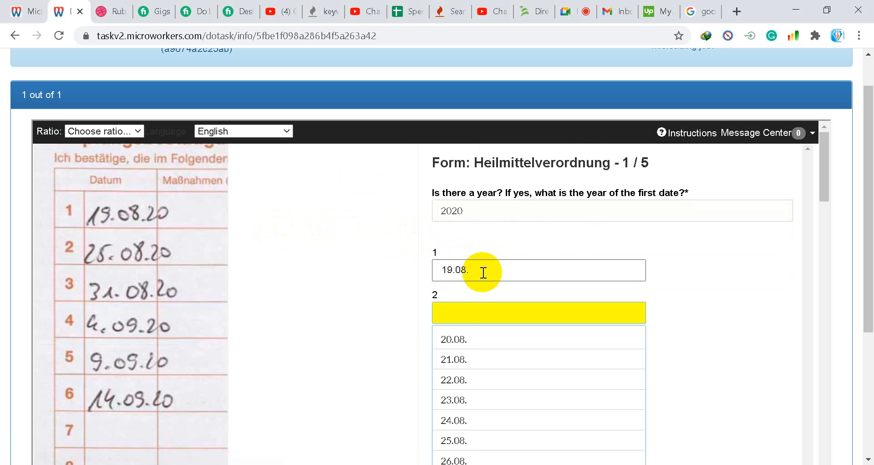
text(25.)
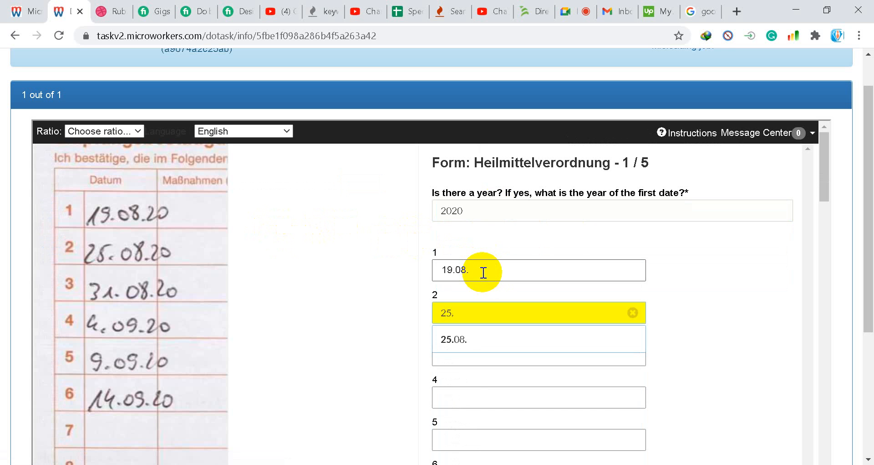
text(8)
key(Tab)
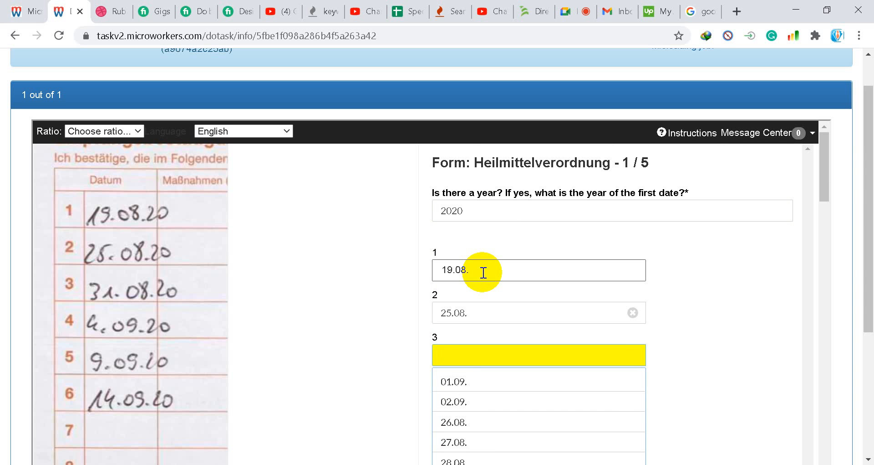
Enter 31.08. as the third date and 04.09. as the fourth date of form 1/5.
text(31)
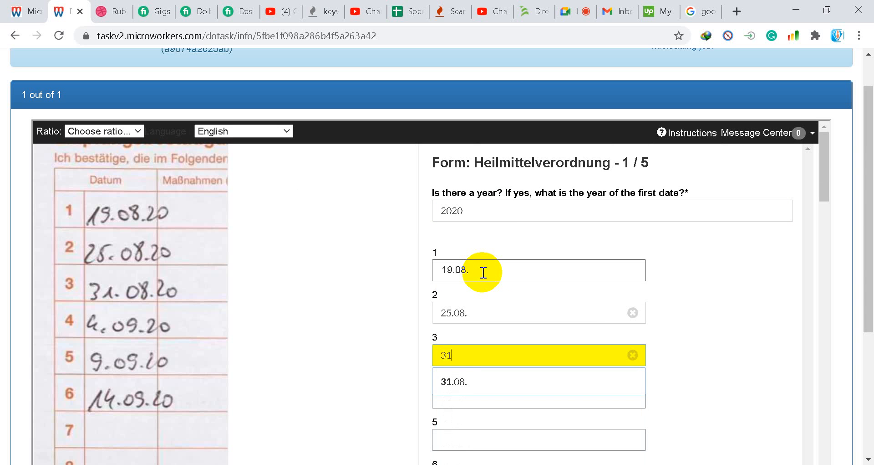
text(.08)
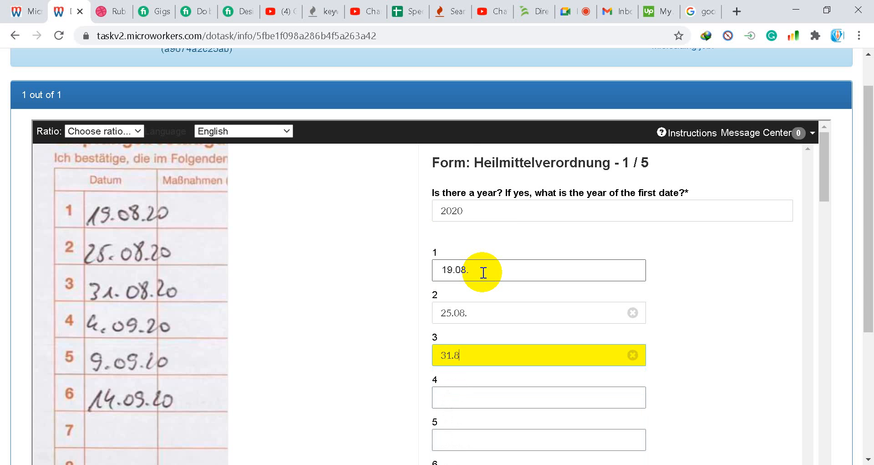
key(Tab)
mouse_move(318, 275)
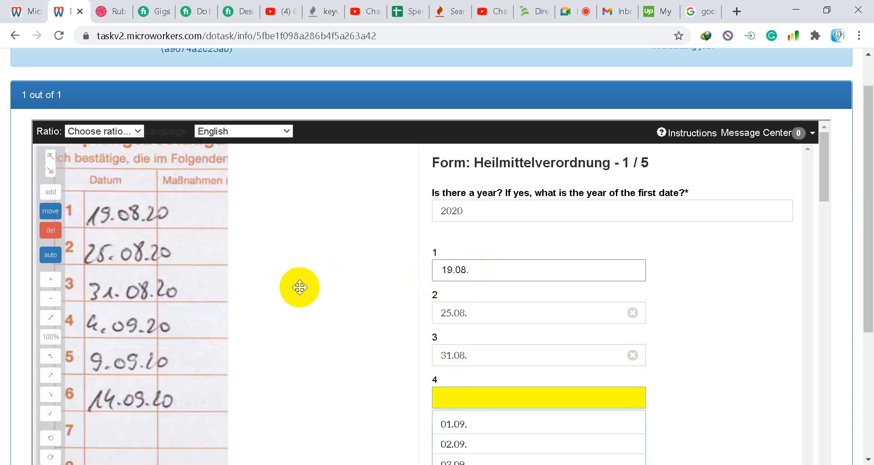
text(4)
text(.09)
key(Tab)
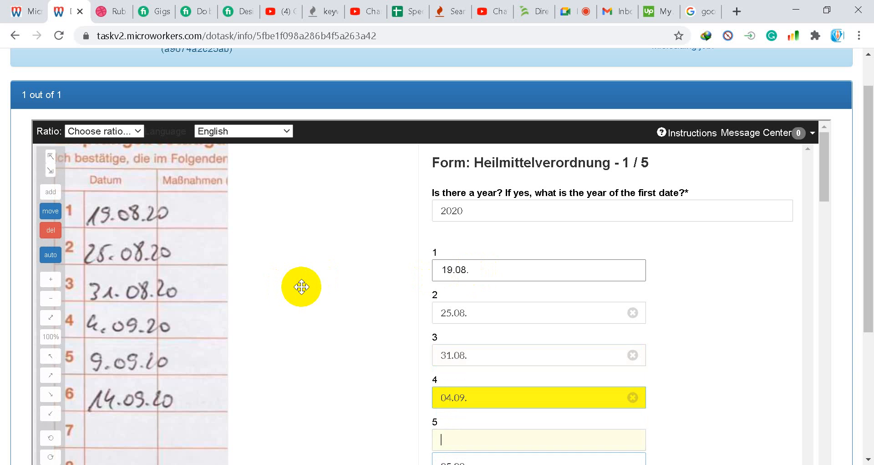
Enter 09.09. as the fifth date and 14.09. as the sixth date of form 1/5.
scroll(282, 296, down, 1)
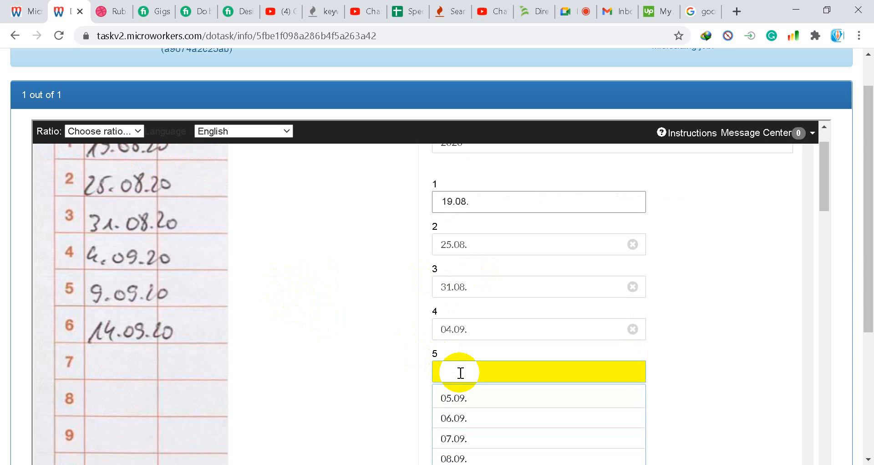
text(9)
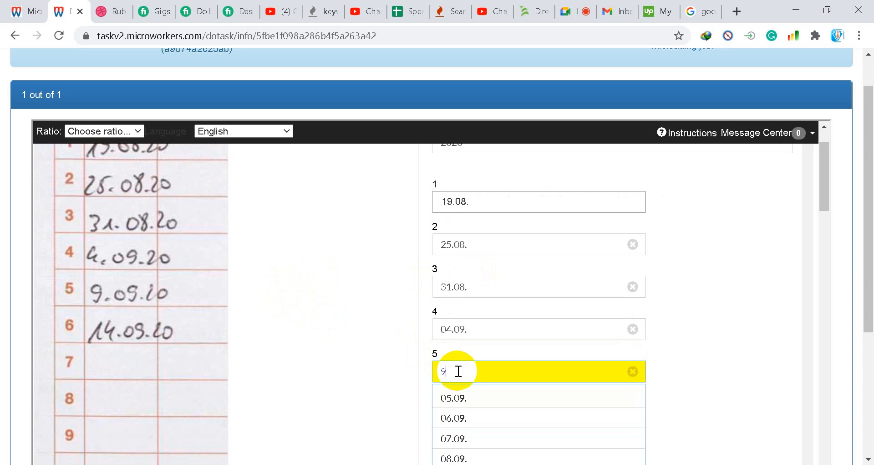
text(.09)
key(Tab)
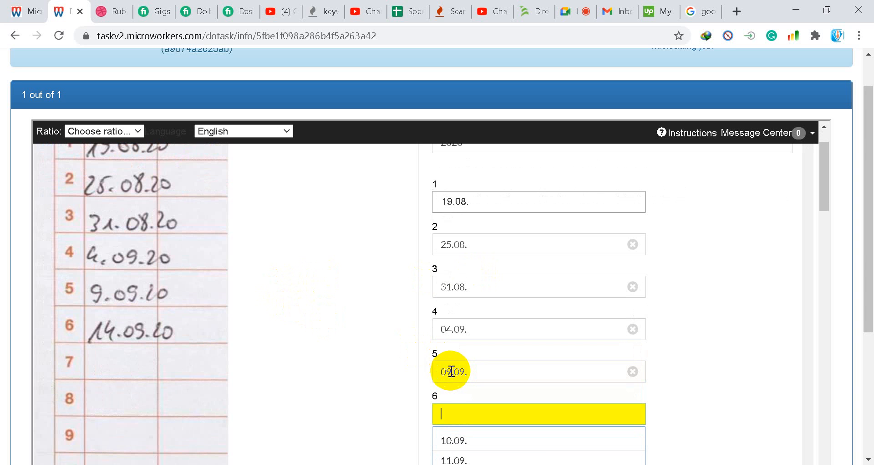
mouse_move(391, 359)
text(1)
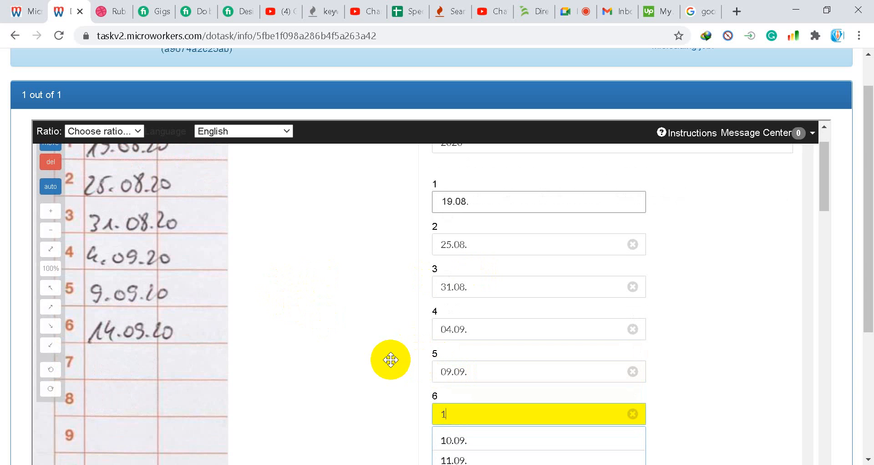
text(4)
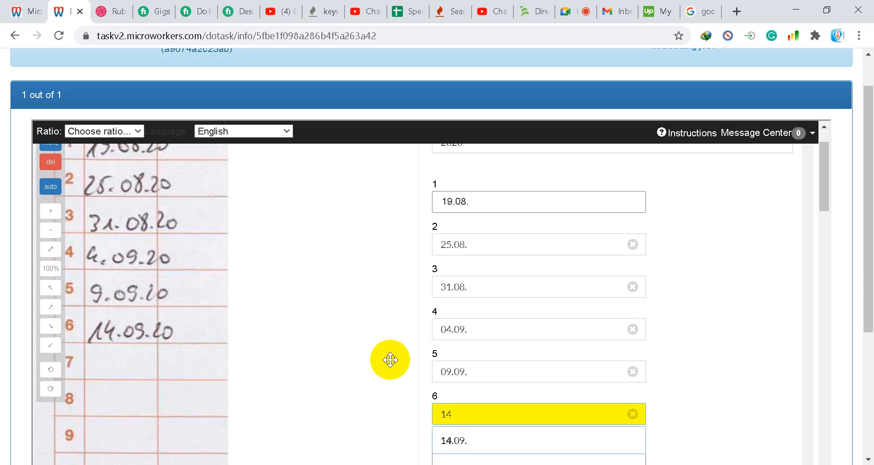
text(.0)
text(9)
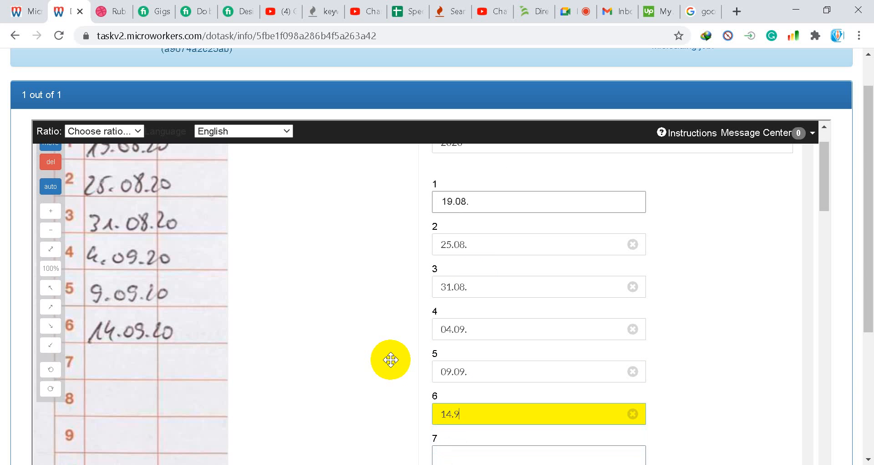
key(Tab)
Set the year of form 2/5 to 2020 and enter 13.10. as its first date.
scroll(343, 343, down, 8)
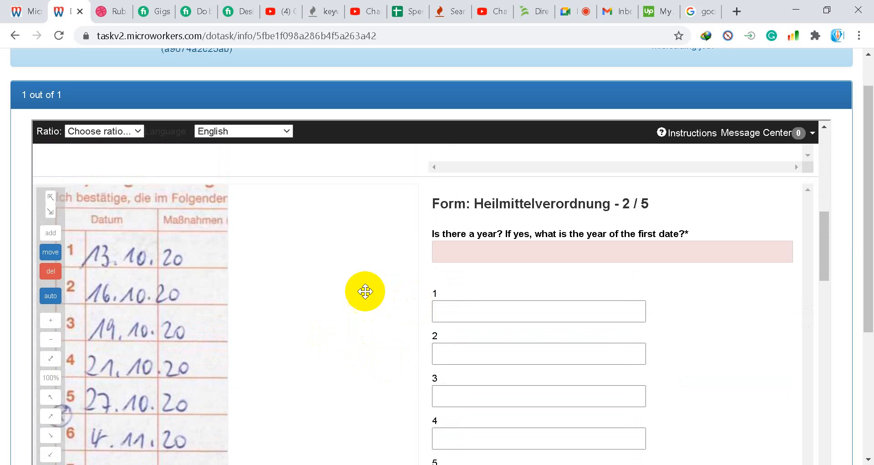
click(501, 251)
click(464, 300)
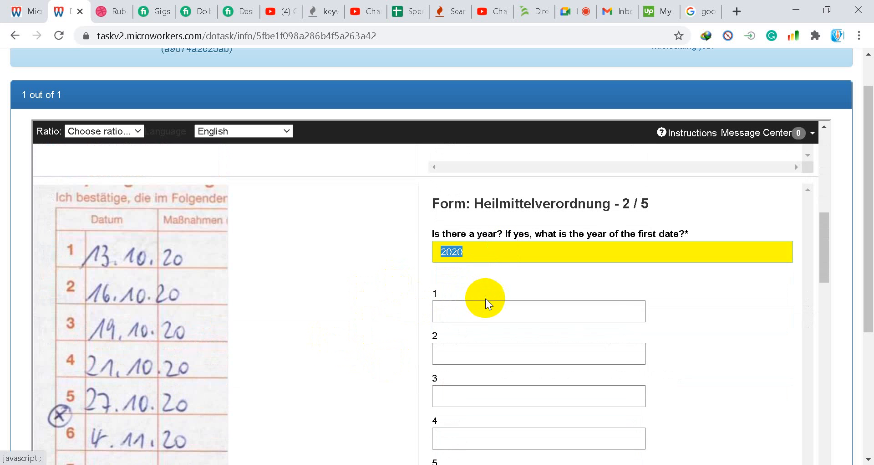
click(458, 308)
text(13)
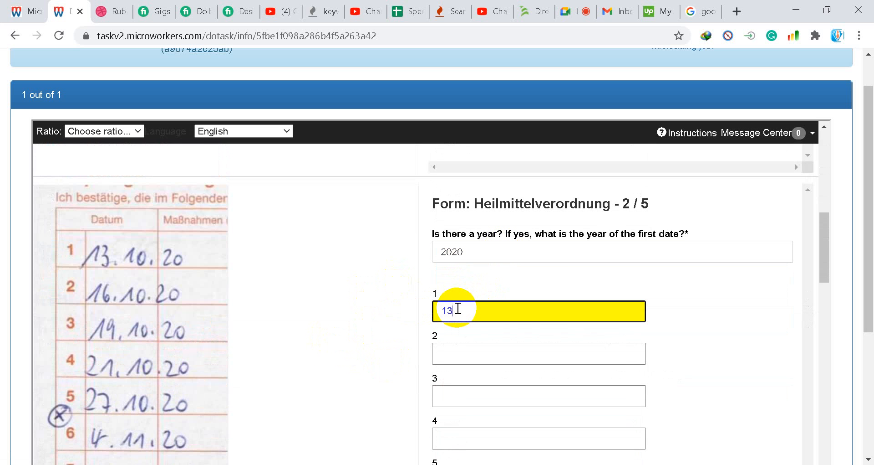
text(.10.)
key(Tab)
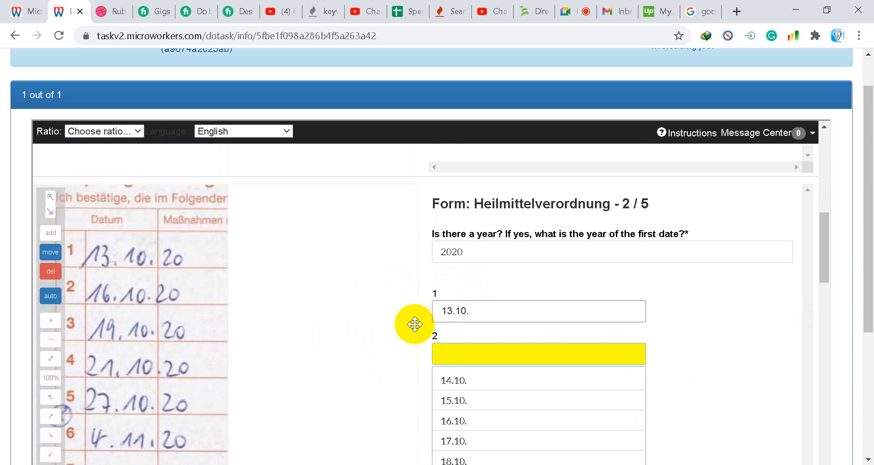
Enter 16.10. as the second date and 19.10. as the third date of form 2/5.
text(16)
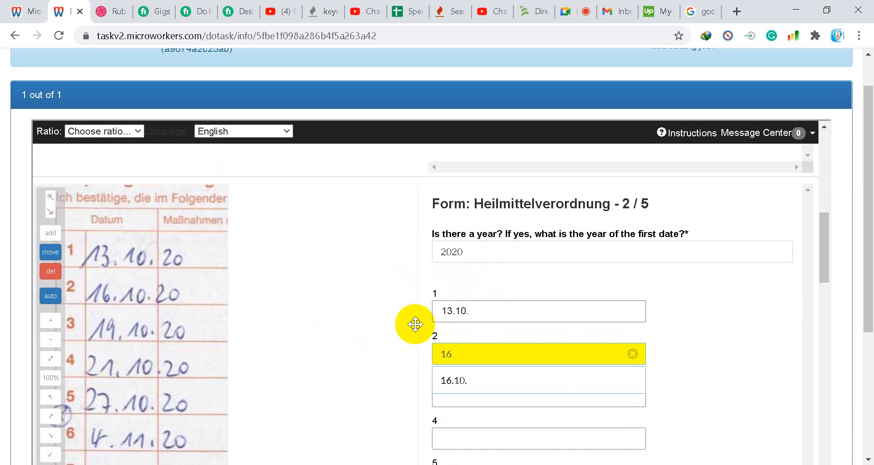
text(.10)
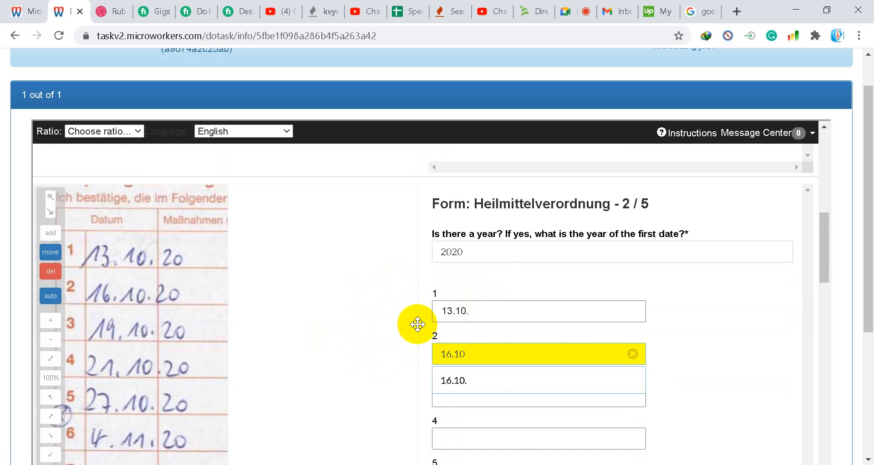
text(.)
key(Tab)
scroll(372, 328, down, 1)
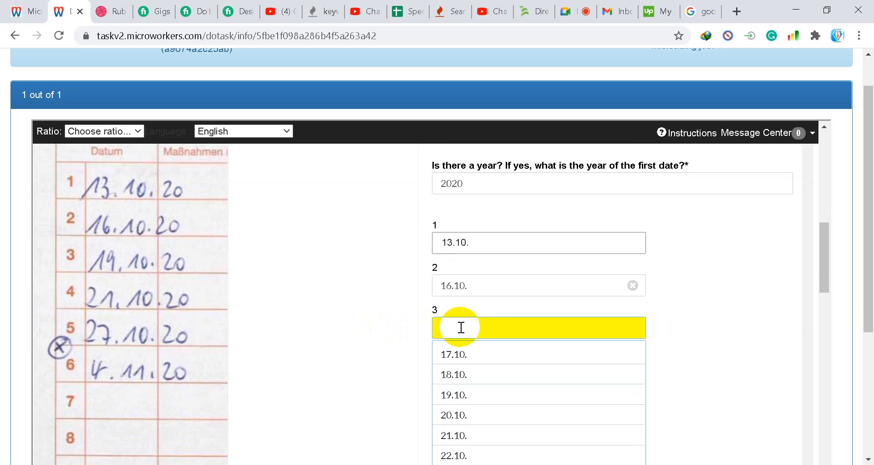
text(19.)
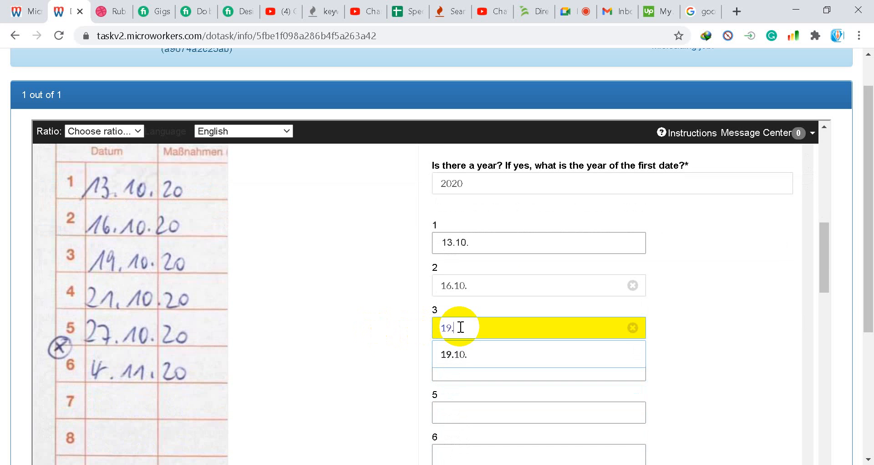
text(10)
text(.)
key(Tab)
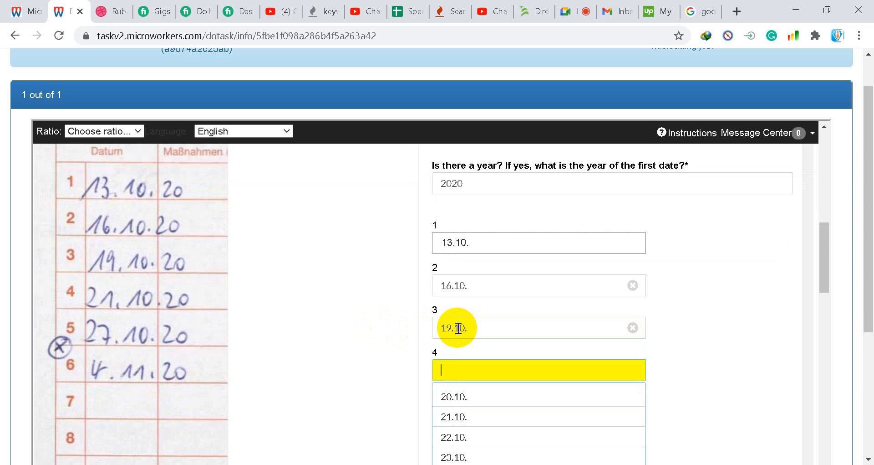
Enter 21.10. as the fourth date and 27.10. as the fifth date of form 2/5.
text(21)
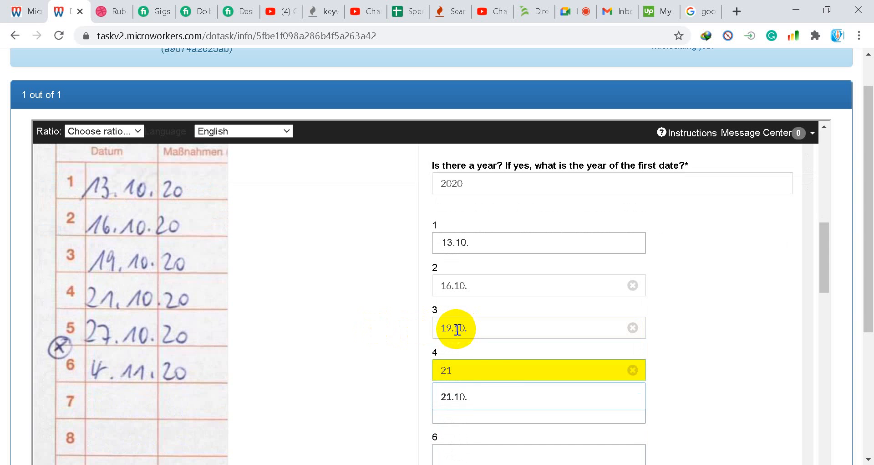
click(474, 395)
click(462, 410)
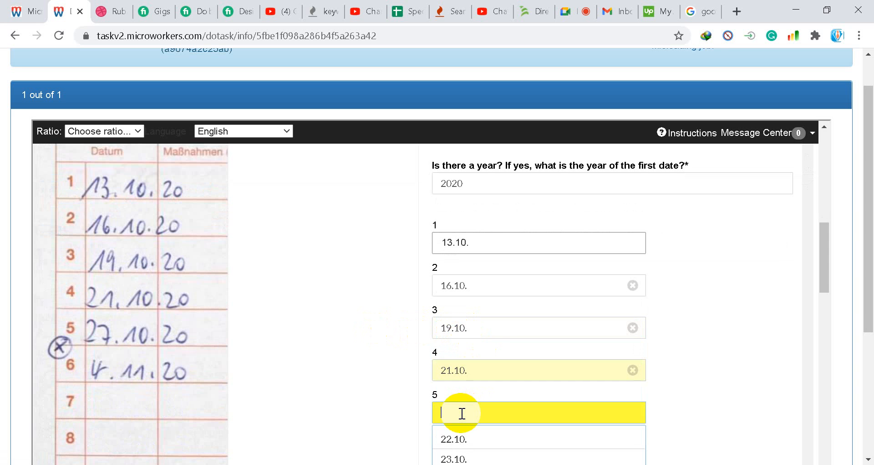
scroll(401, 389, down, 2)
scroll(401, 388, down, 2)
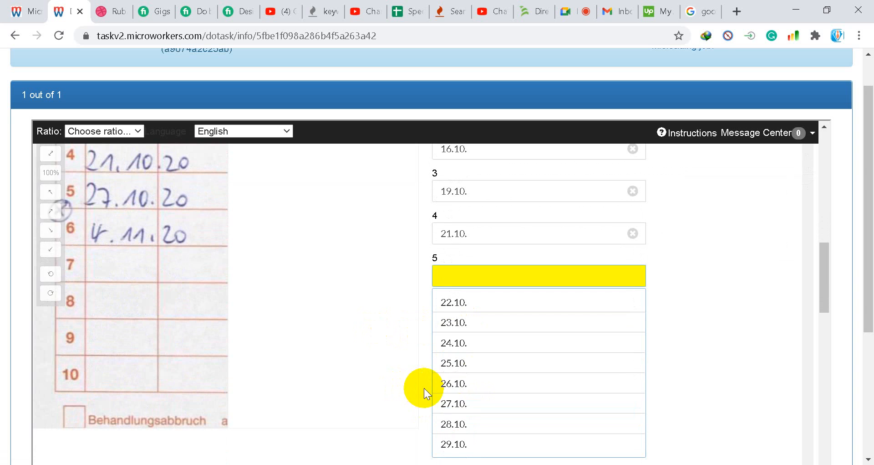
click(456, 403)
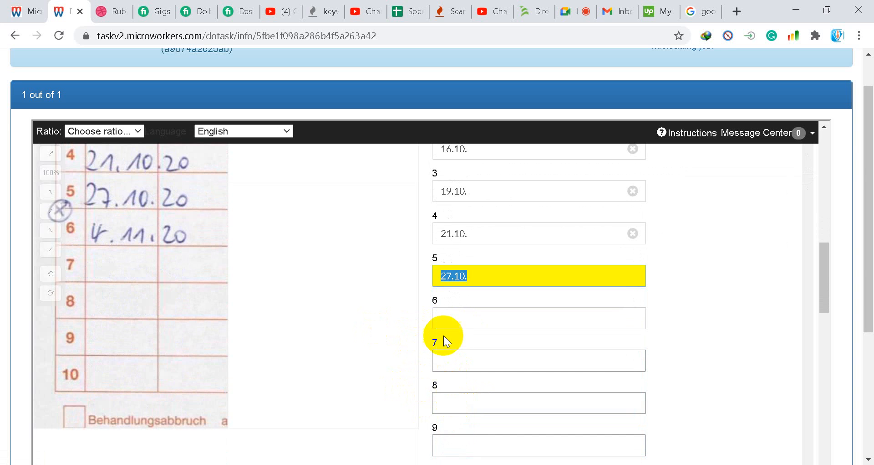
Enter 04.11. as the sixth date of form 2/5.
click(456, 319)
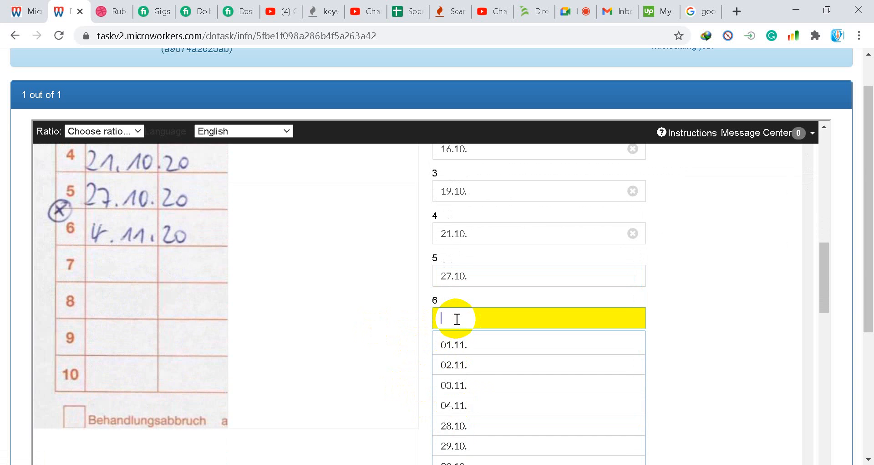
text(4.11)
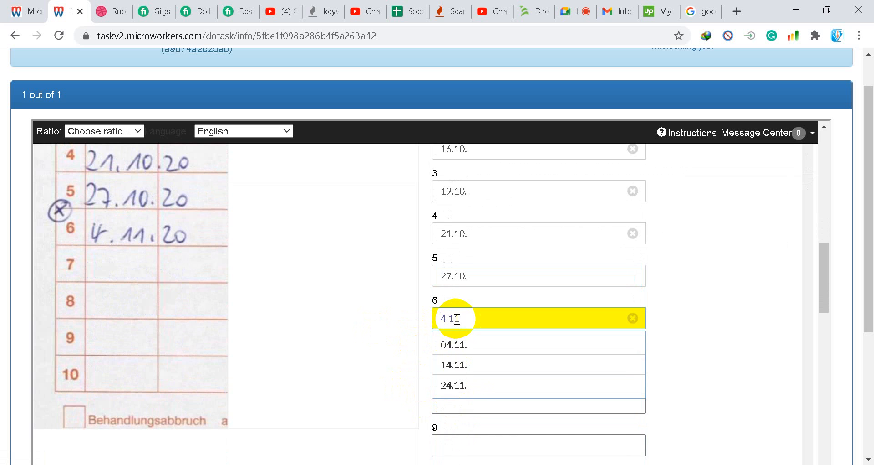
key(Return)
Set the year of form 3/5 to 2020 and enter 13.08. as its first date.
scroll(381, 335, down, 6)
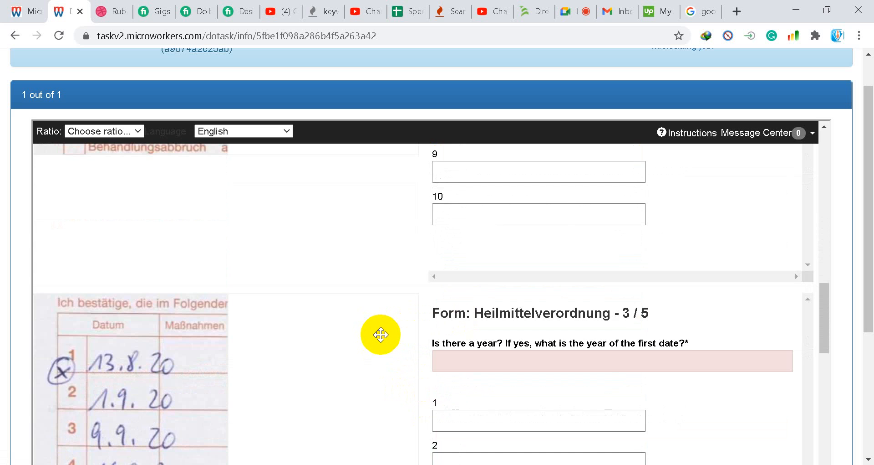
scroll(380, 334, down, 2)
click(498, 296)
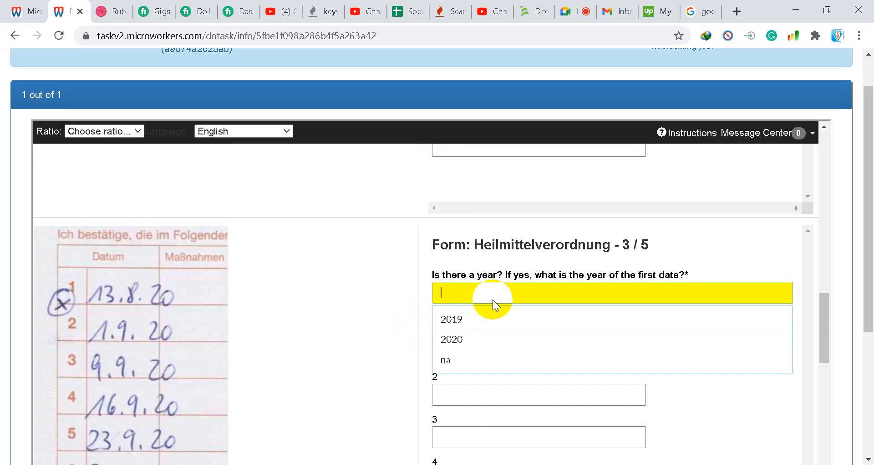
click(468, 340)
click(466, 351)
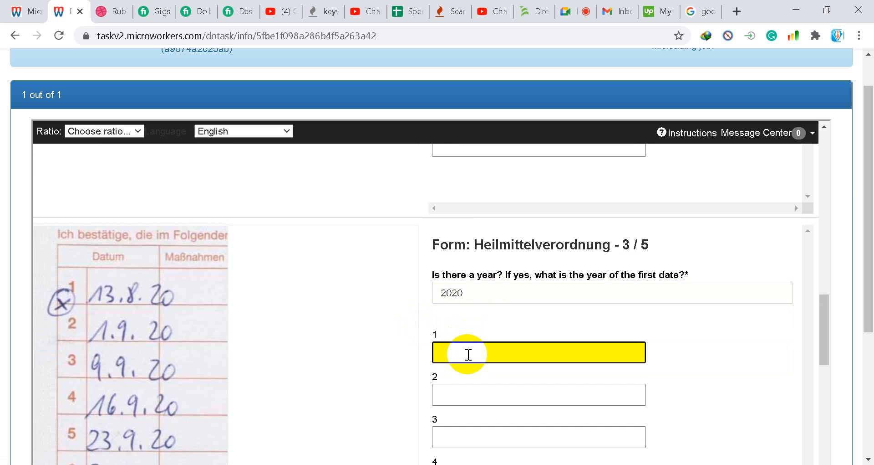
text(13.8)
key(Tab)
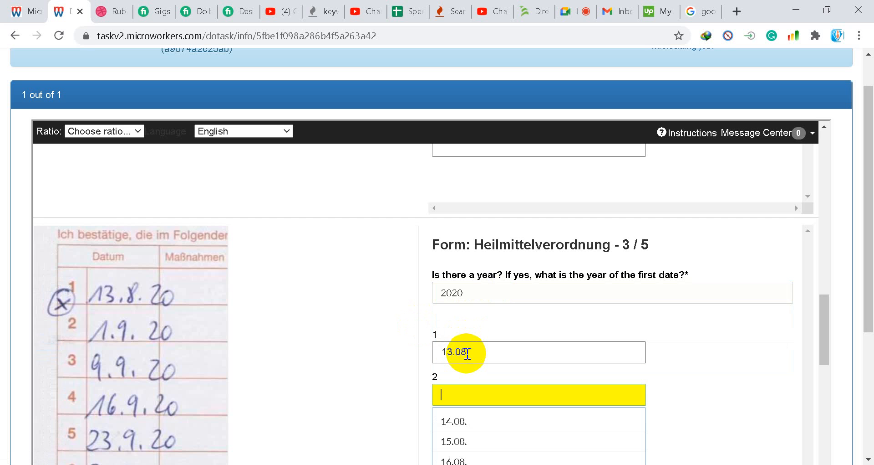
Enter 01.09. as the second date and 09.09. as the third date of form 3/5.
text(1)
text(.0)
text(9)
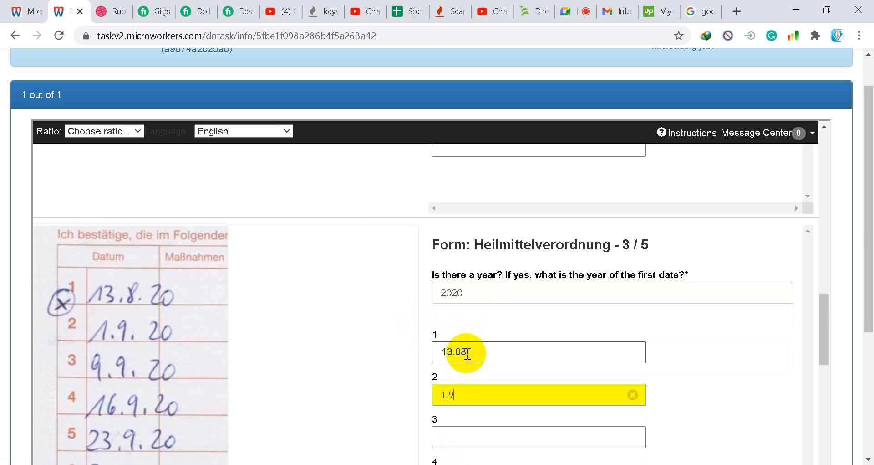
key(Tab)
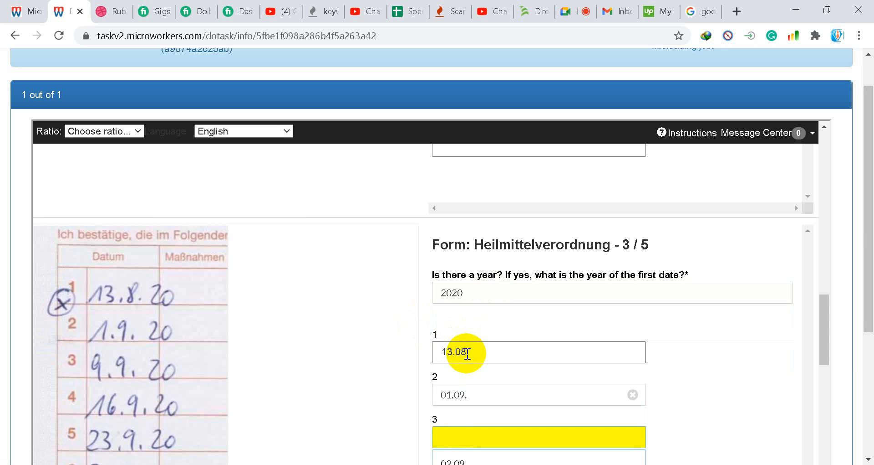
scroll(473, 351, down, 5)
click(463, 397)
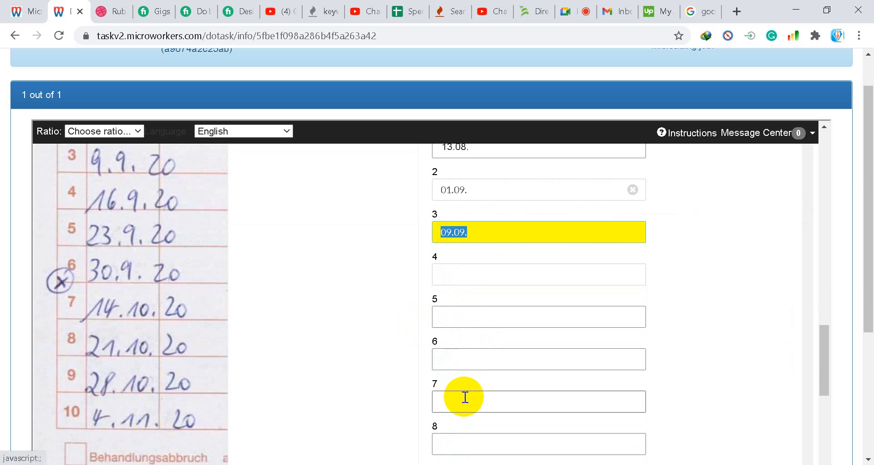
Enter 30.09. as the fourth date of form 3/5.
click(454, 276)
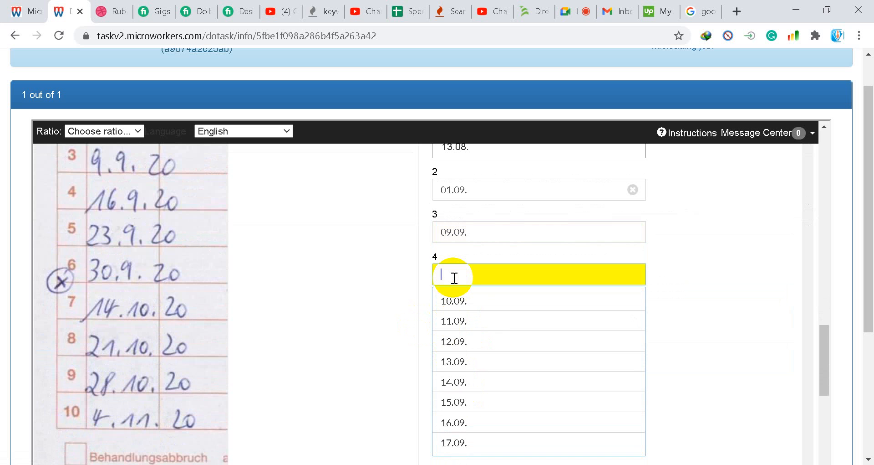
scroll(474, 369, down, 3)
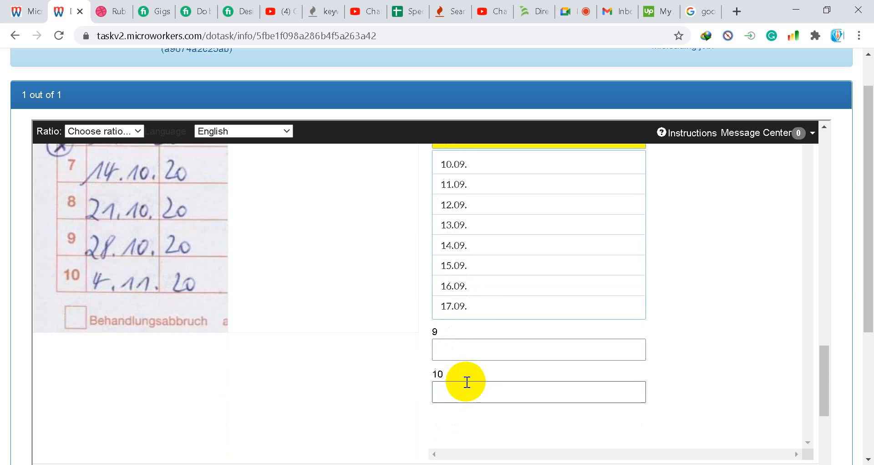
scroll(476, 314, down, 2)
scroll(476, 312, up, 5)
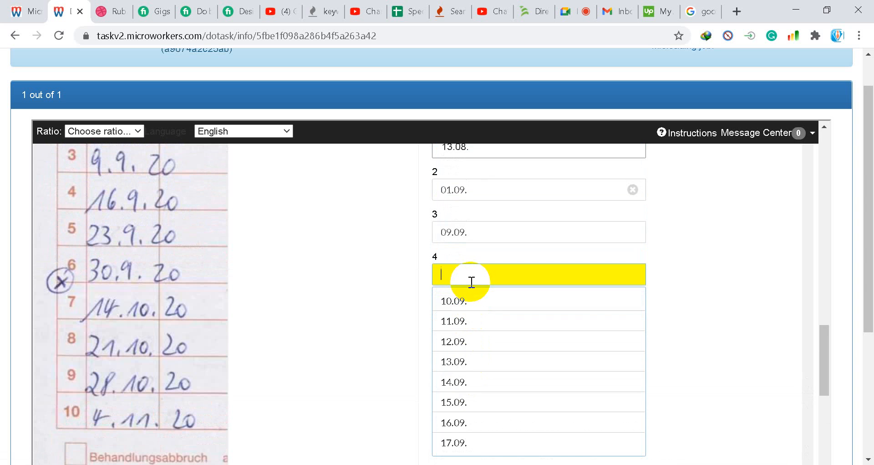
text(30)
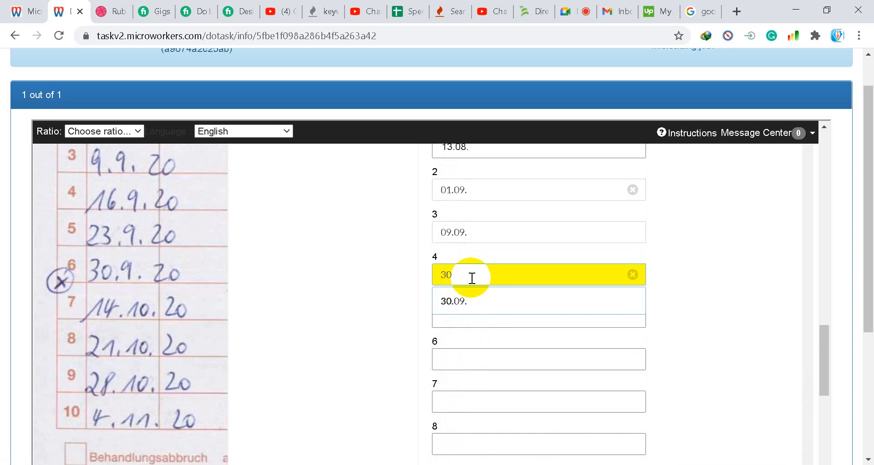
click(474, 309)
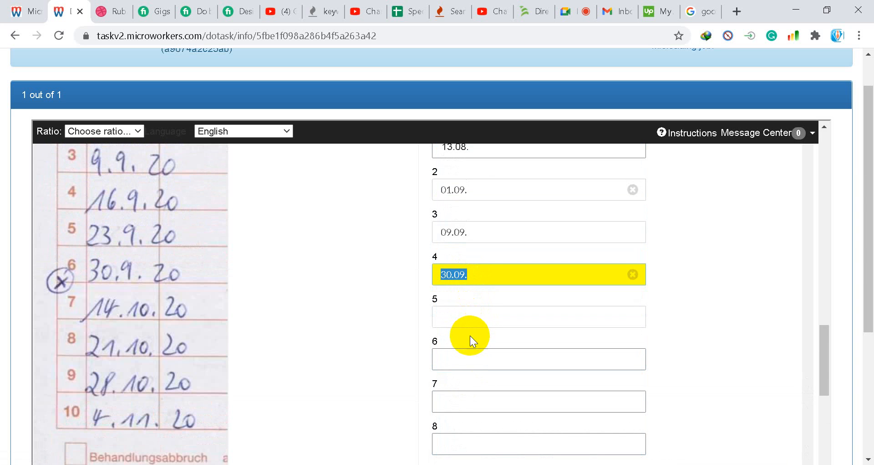
Enter 14.10. as the fifth date and 21.10. as the sixth date of form 3/5.
click(465, 318)
text(14)
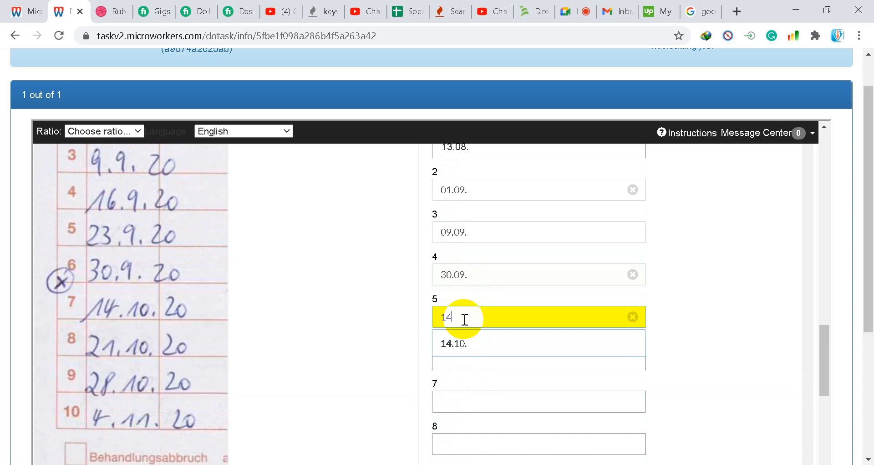
text(.10)
click(467, 337)
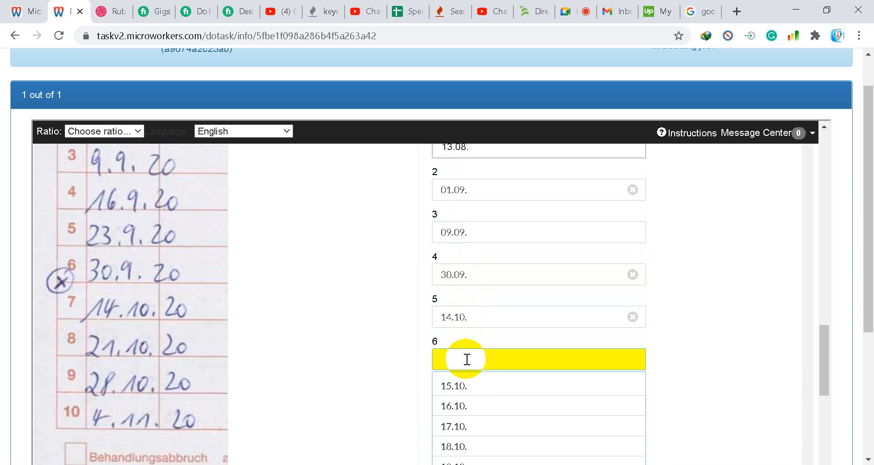
scroll(471, 368, down, 2)
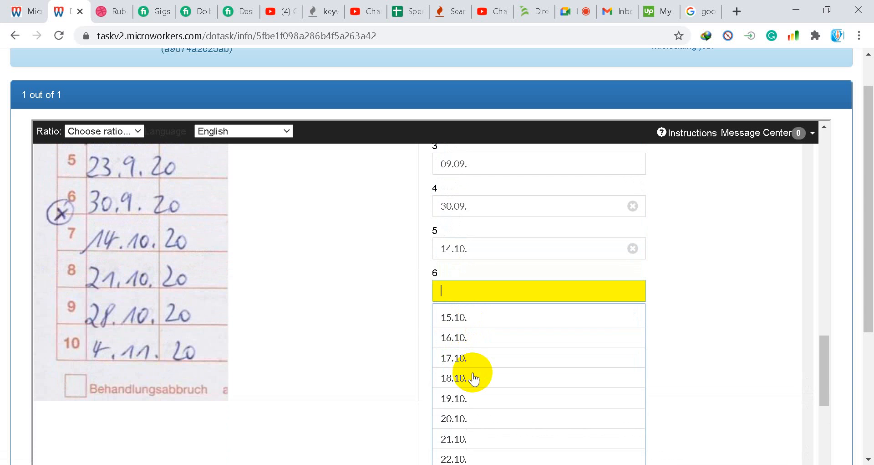
click(463, 438)
Enter 28.10. as the seventh date and 04.11. as the eighth date of form 3/5.
click(461, 340)
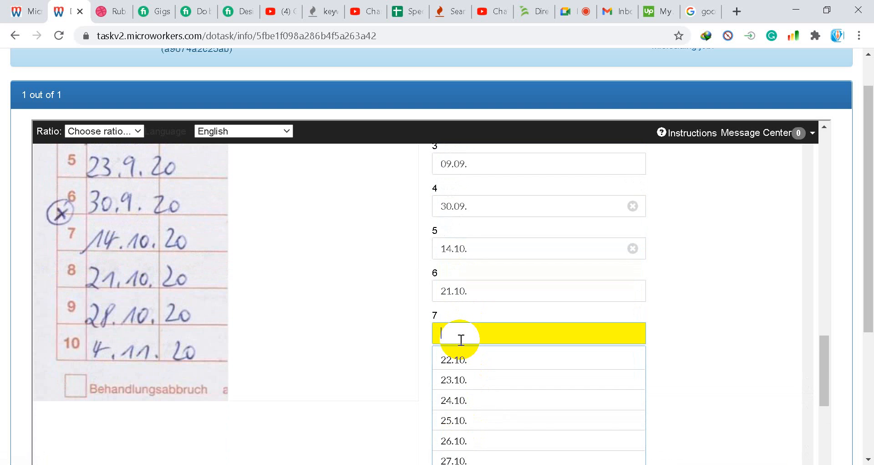
scroll(466, 401, down, 2)
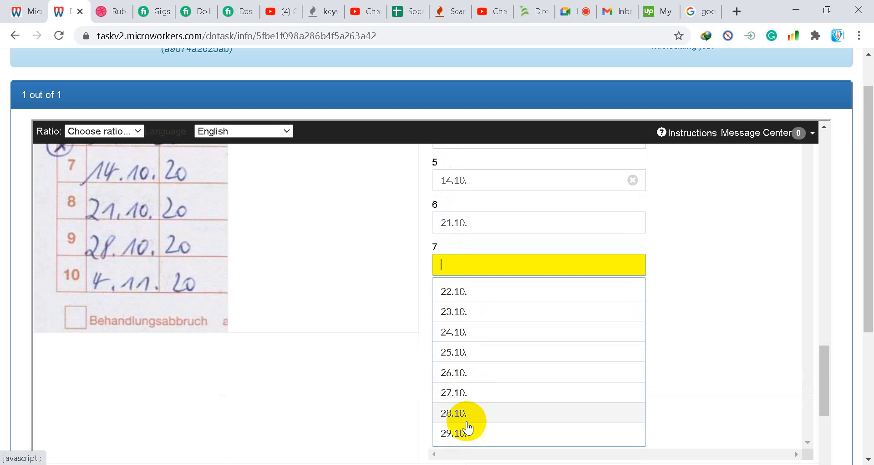
click(462, 413)
click(465, 307)
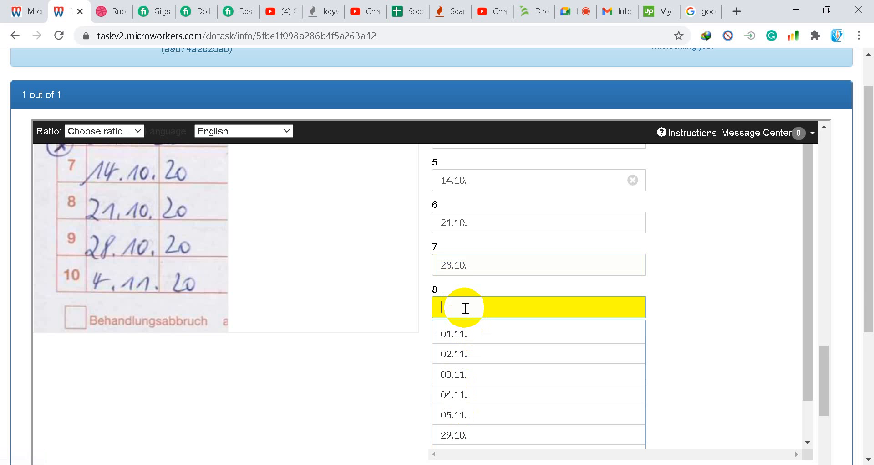
text(4)
click(458, 335)
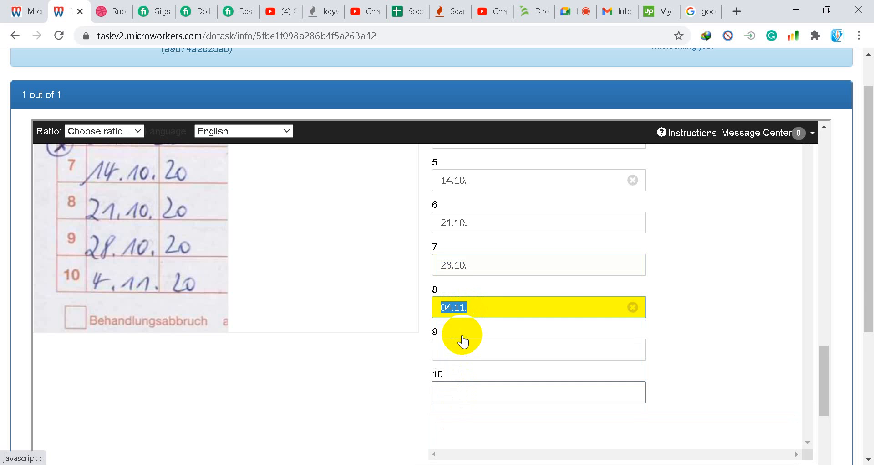
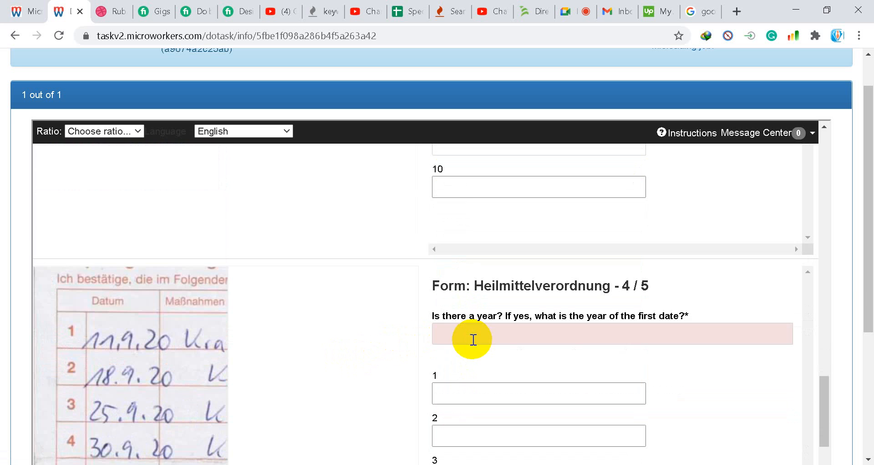
click(565, 9)
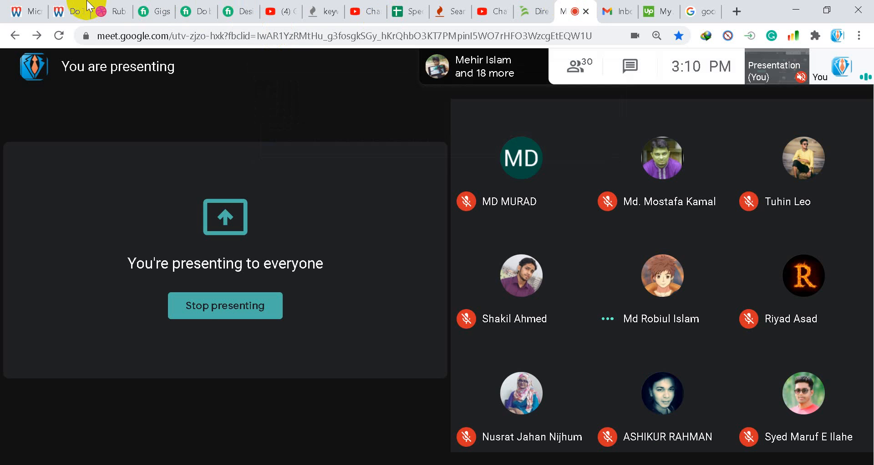
click(77, 13)
Set the year of form 4/5 to 2020 and enter 11.09. as its first date.
scroll(352, 352, down, 2)
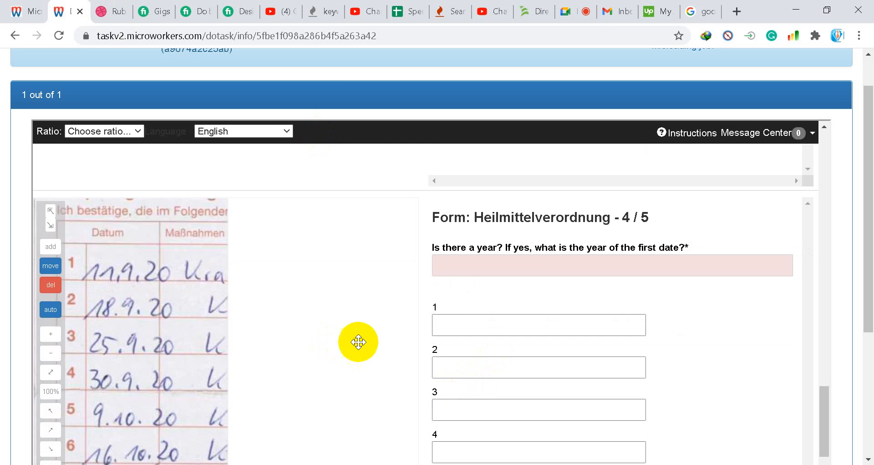
click(521, 264)
click(477, 313)
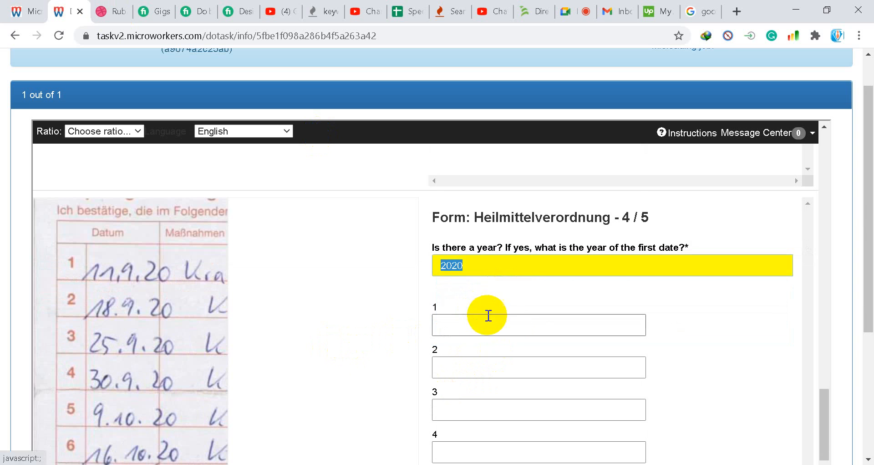
click(468, 328)
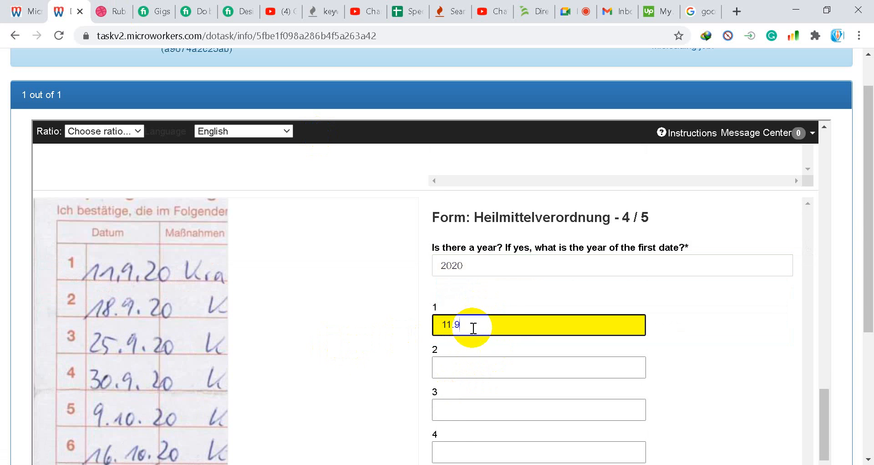
text(11.9)
Enter 18.09. as the second date and 25.09. as the third date of form 4/5.
click(470, 350)
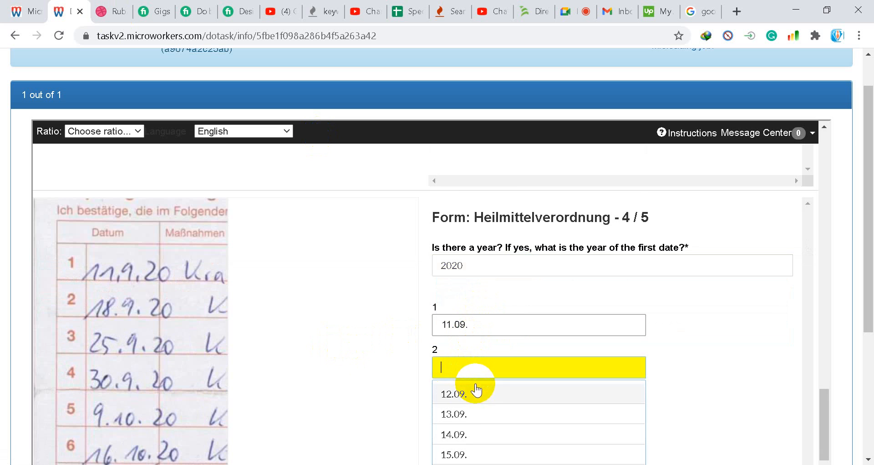
scroll(484, 417, down, 2)
click(472, 446)
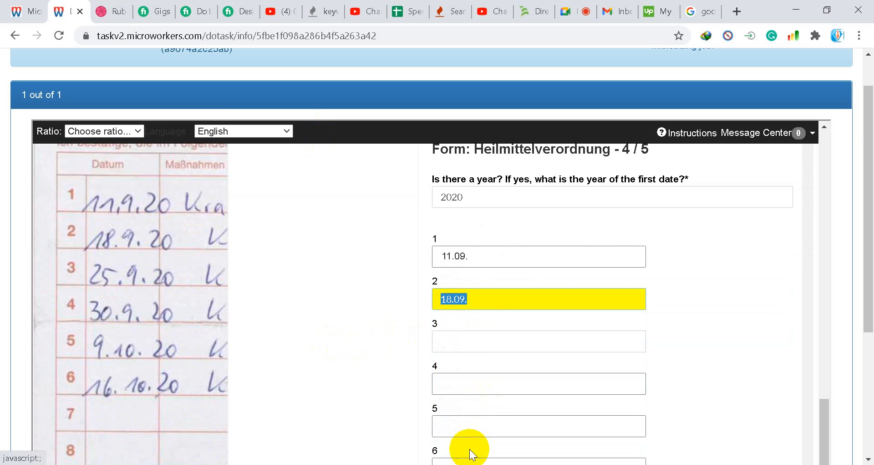
click(467, 346)
scroll(467, 346, down, 2)
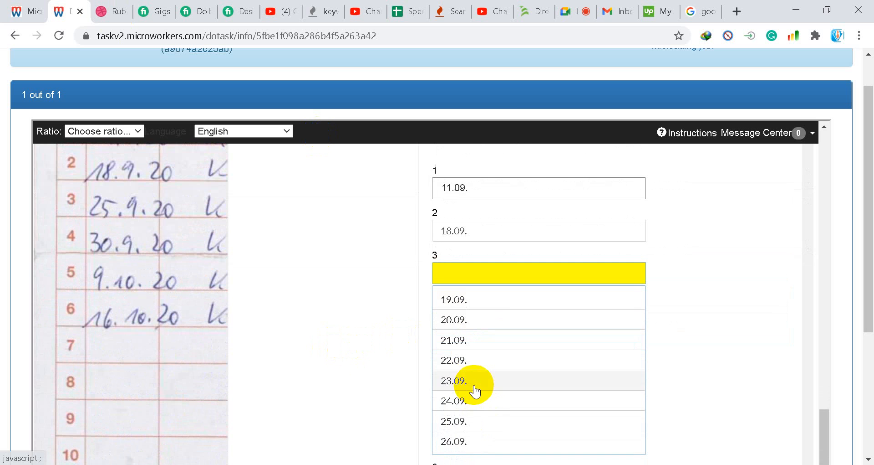
click(468, 424)
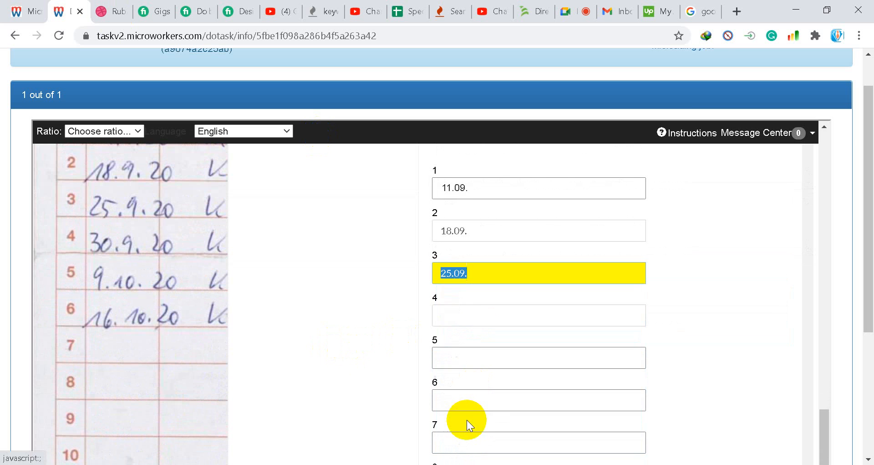
Enter 30.09. as the fourth date and 04.10. as the fifth date of form 4/5.
click(460, 313)
scroll(474, 373, down, 2)
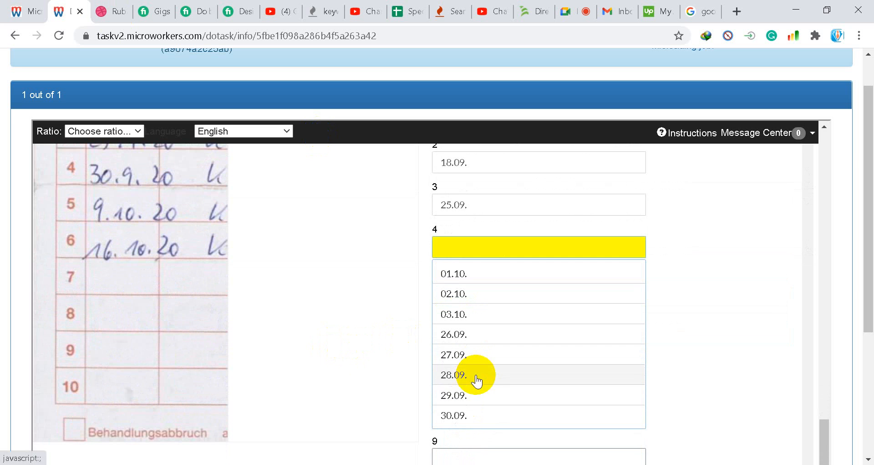
click(465, 417)
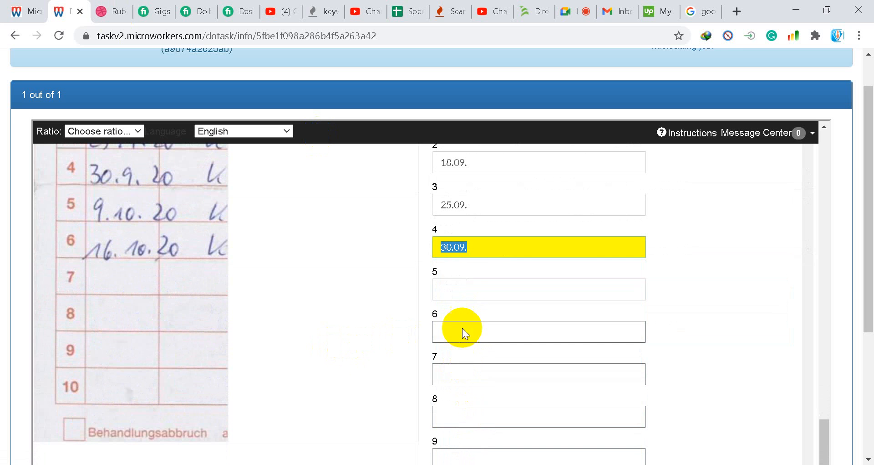
click(463, 292)
text(4)
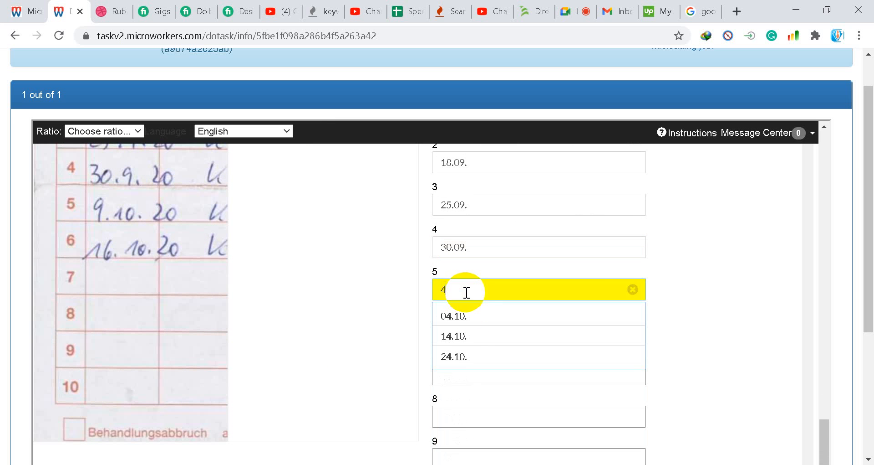
click(461, 313)
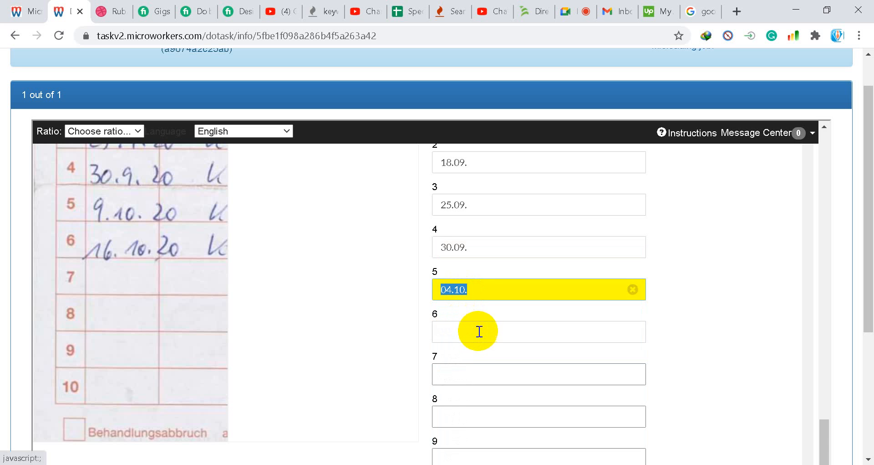
Enter 16.10. as the sixth date of form 4/5.
click(469, 332)
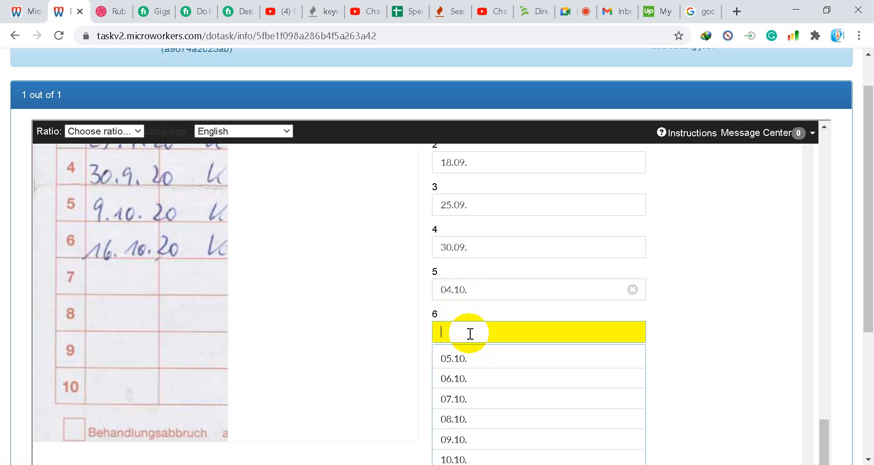
scroll(474, 365, down, 5)
scroll(474, 365, up, 5)
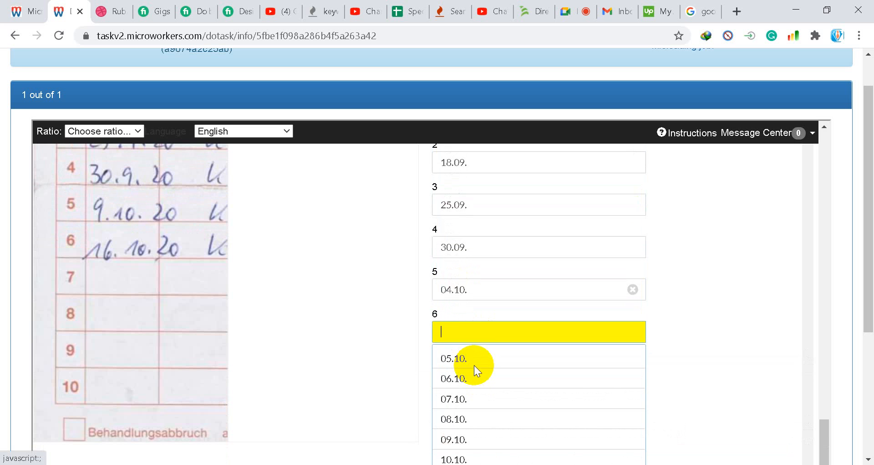
text(16)
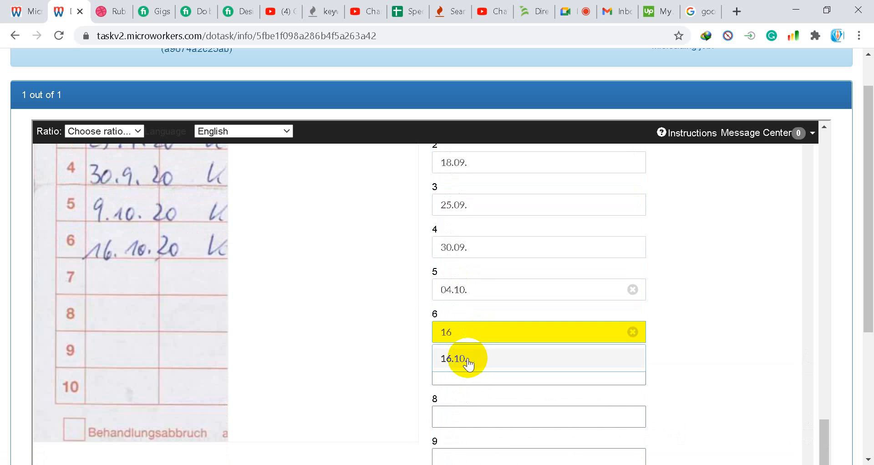
click(465, 357)
Set the year of form 5/5 to 2020 and enter 08.09. as its first date.
scroll(396, 337, down, 10)
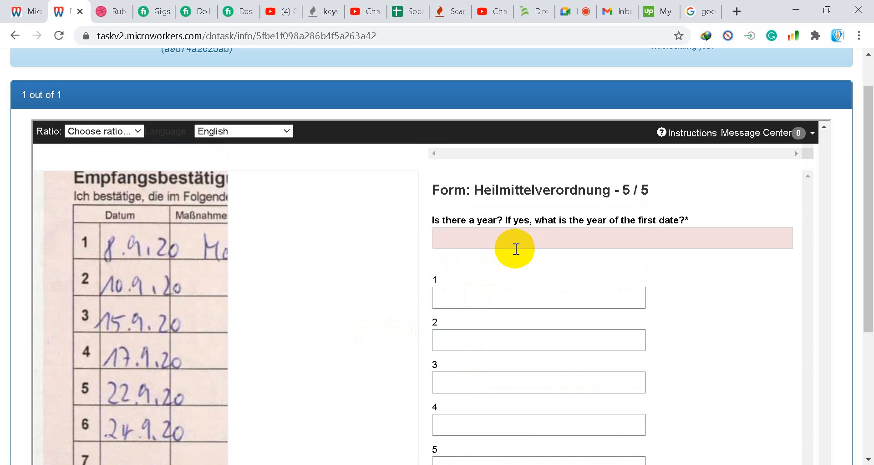
click(508, 245)
click(473, 285)
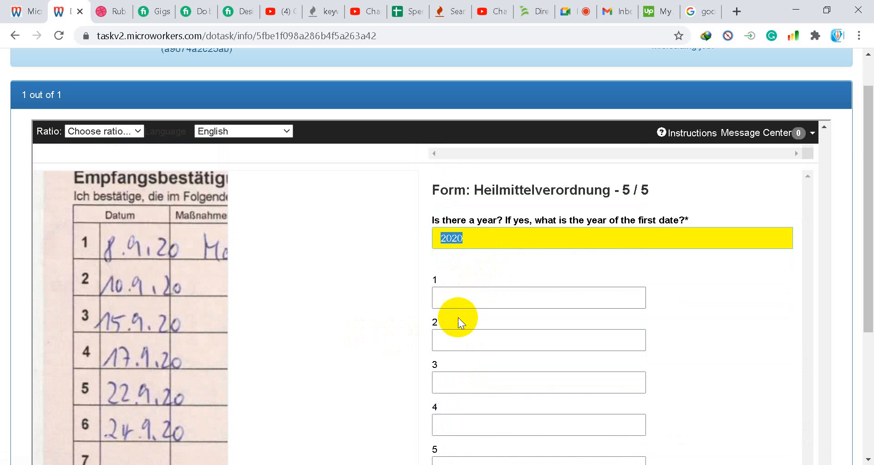
click(459, 300)
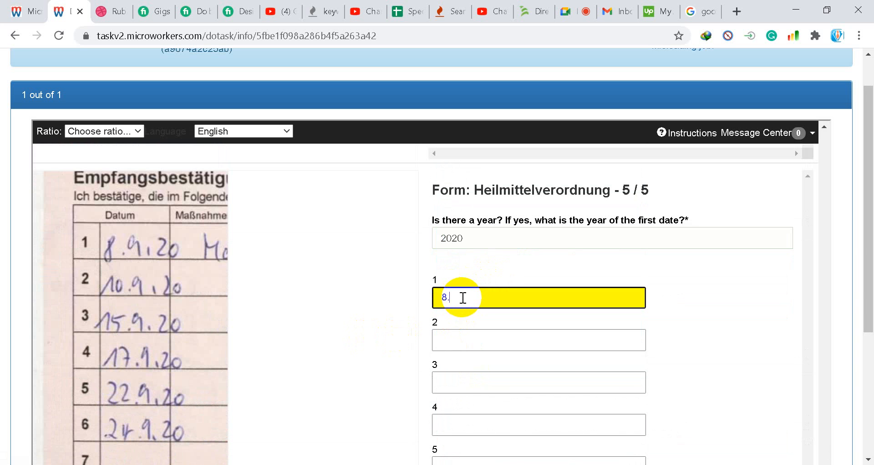
text(8.9)
key(Tab)
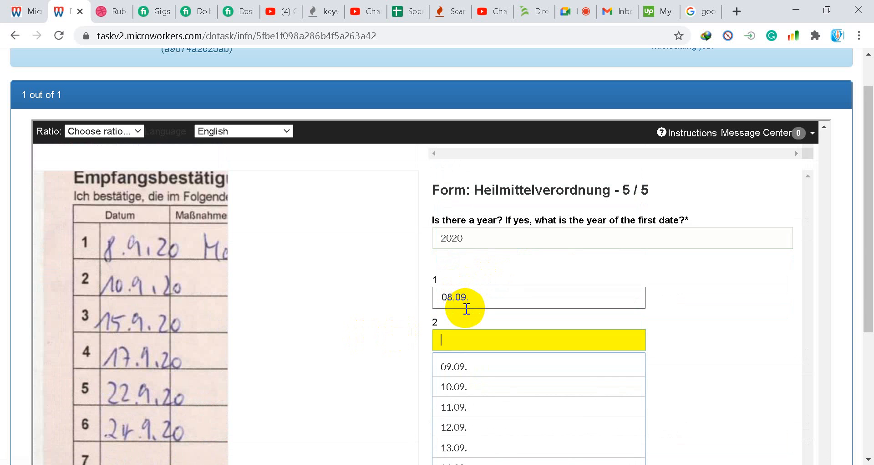
Enter 10.09. as the second date and 15.09. as the third date of form 5/5.
click(463, 386)
click(459, 387)
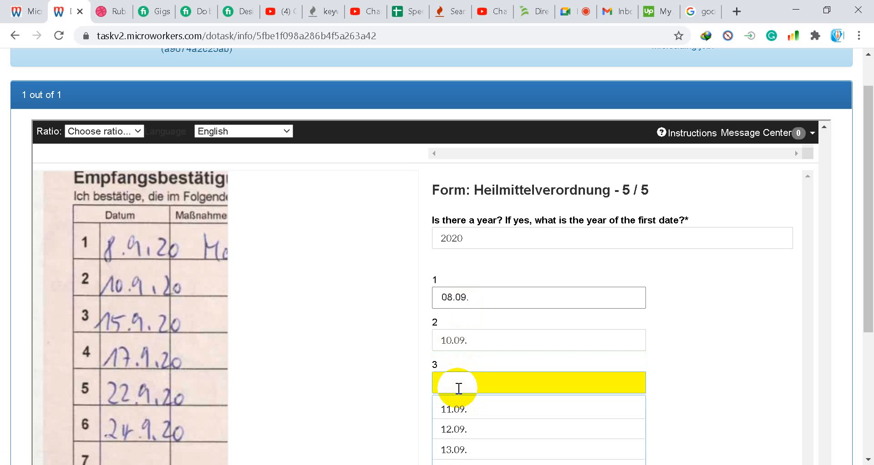
scroll(459, 388, down, 2)
click(466, 419)
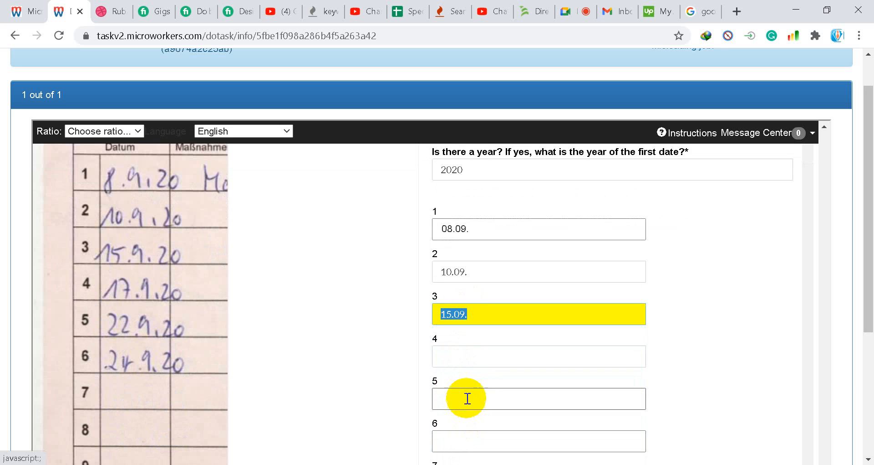
Enter 17.09. as the fourth date and 22.09. as the fifth date of form 5/5.
click(460, 358)
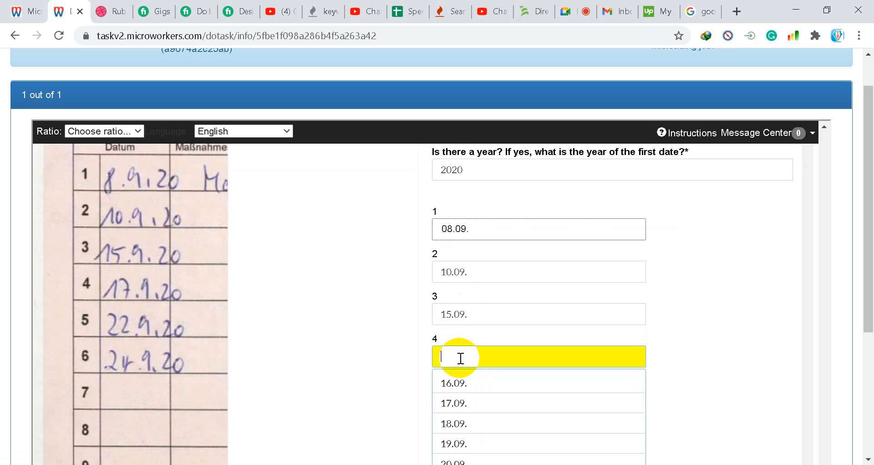
text(17)
click(467, 386)
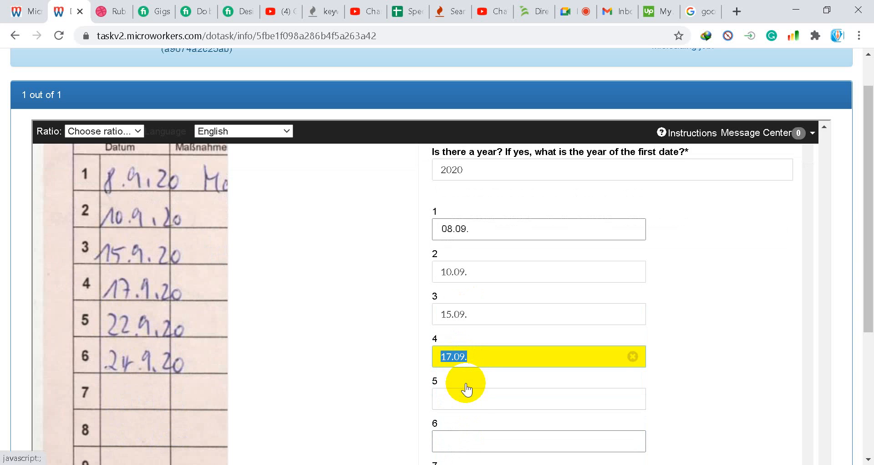
click(471, 402)
text(22)
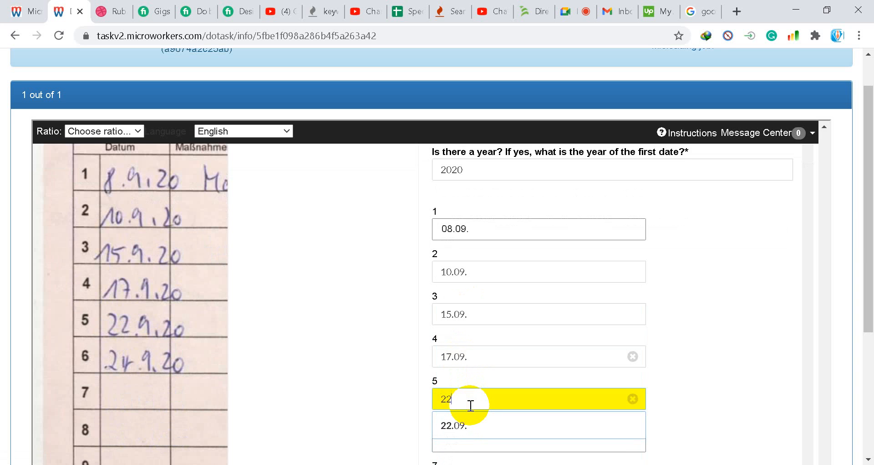
click(471, 427)
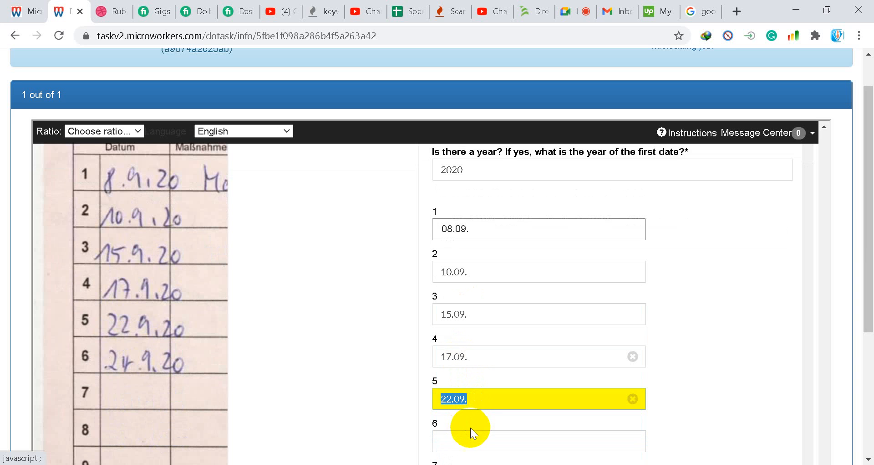
Enter 24.09. as the sixth date of form 5/5.
click(469, 437)
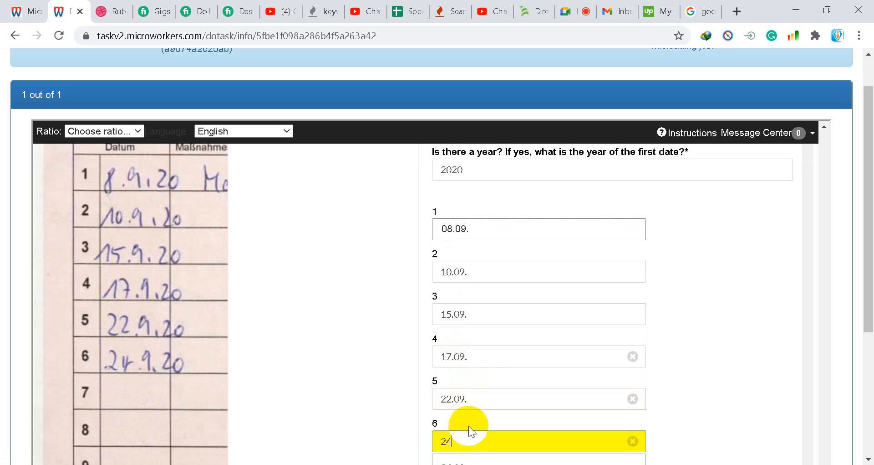
text(24)
scroll(468, 425, down, 3)
click(468, 356)
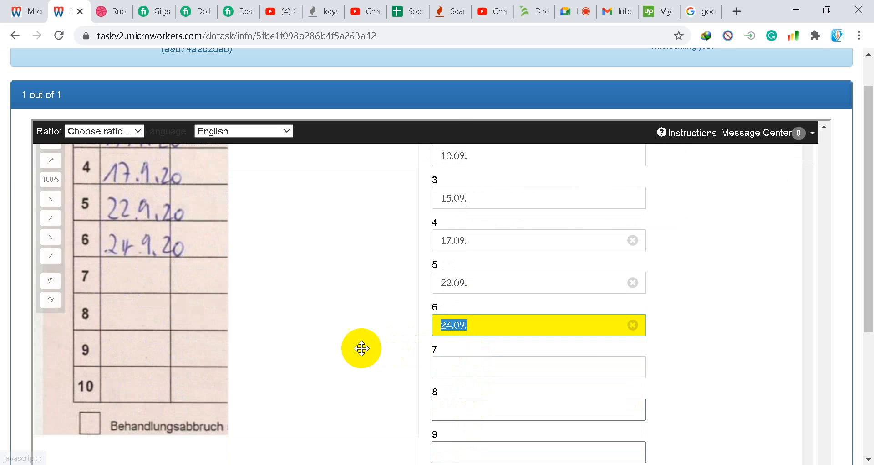
Submit the completed five-form task and return to the list of available jobs.
scroll(363, 351, down, 5)
click(450, 362)
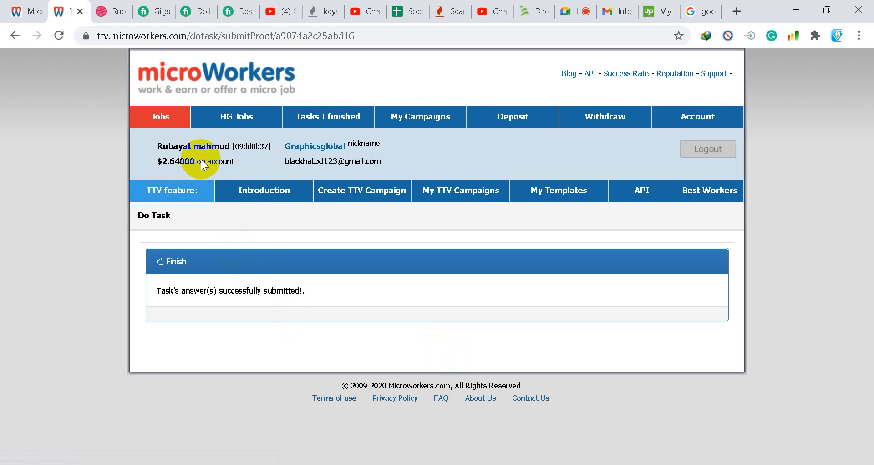
click(160, 124)
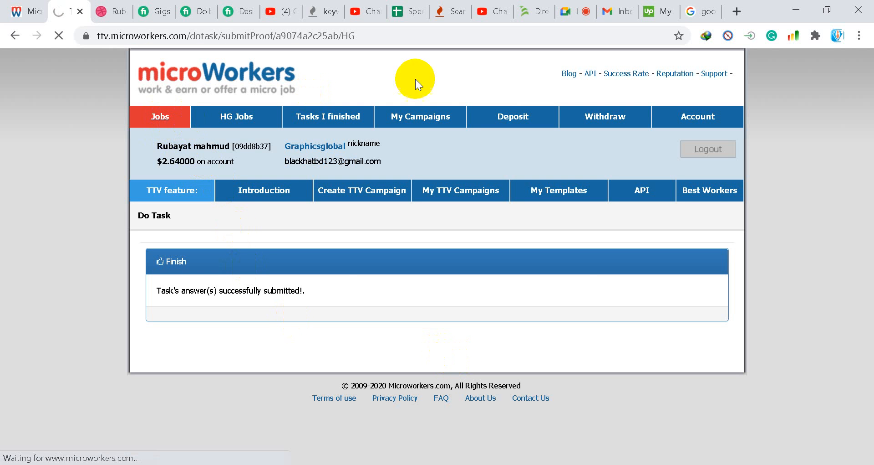
Switch to the Google Meet call to check on the presentation.
click(563, 7)
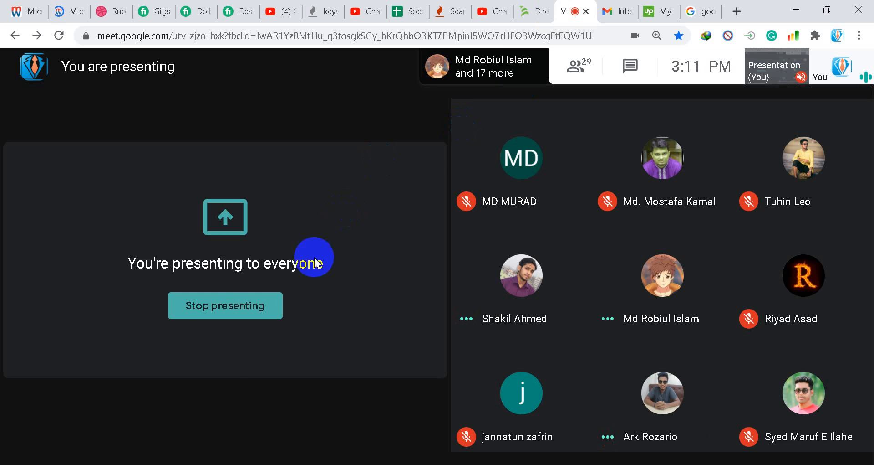
click(717, 464)
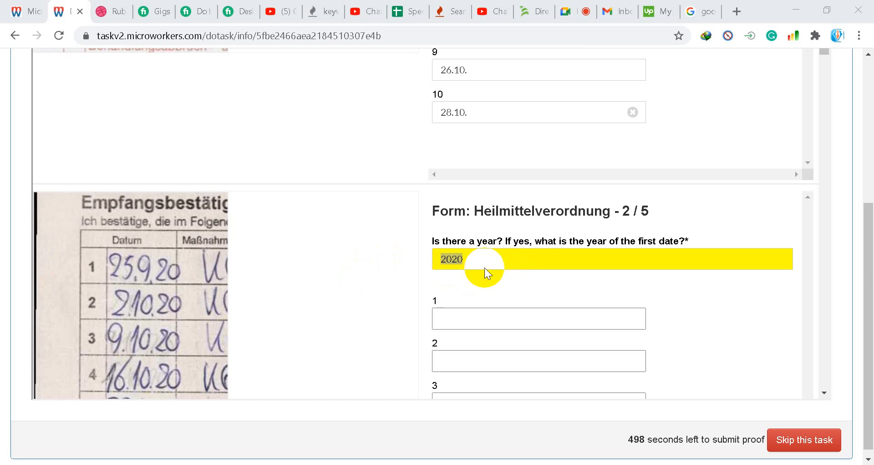
Enter 25.09. as the first date and 02.10. as the second date of form 2/5.
mouse_move(180, 278)
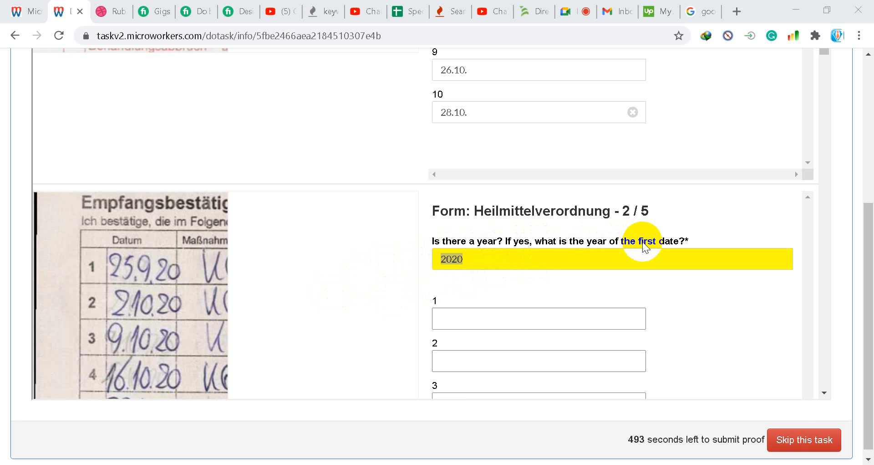
mouse_move(225, 265)
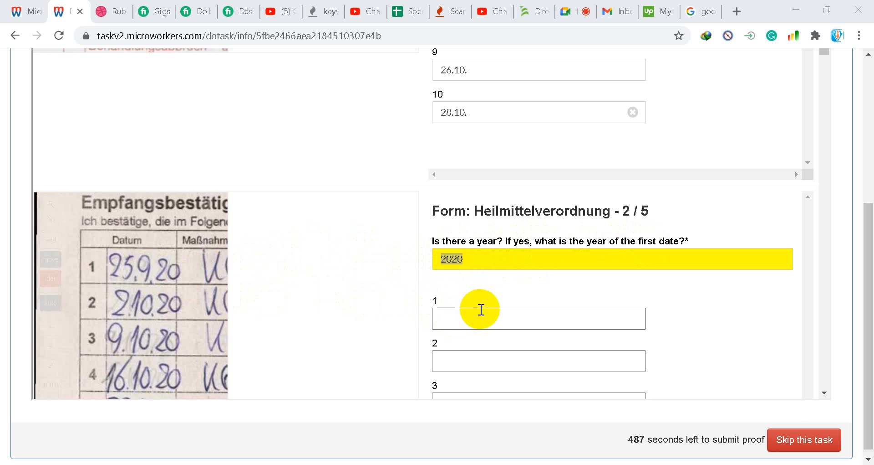
click(469, 316)
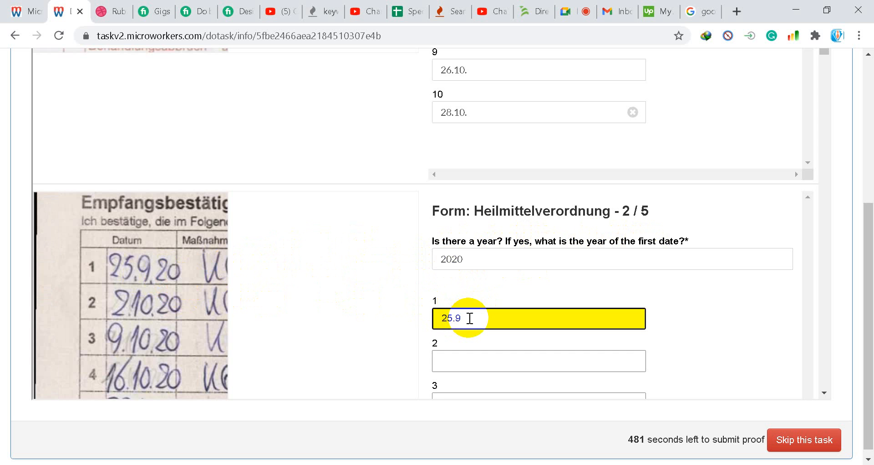
text(25.9)
key(Tab)
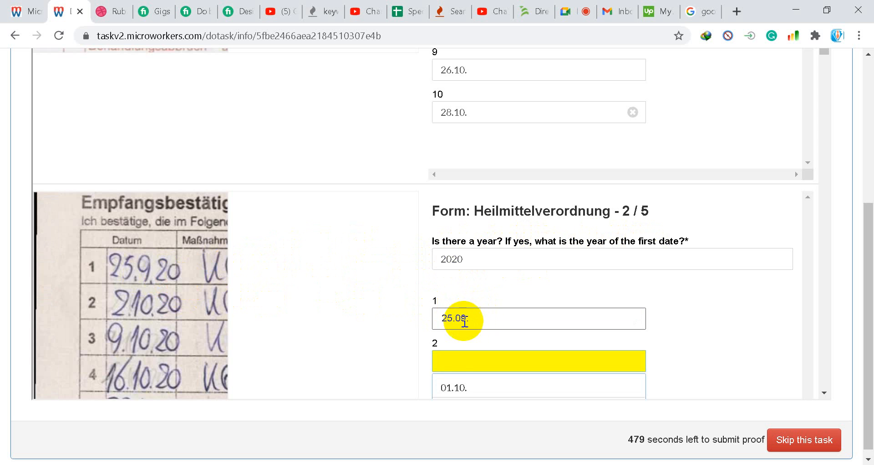
mouse_move(133, 309)
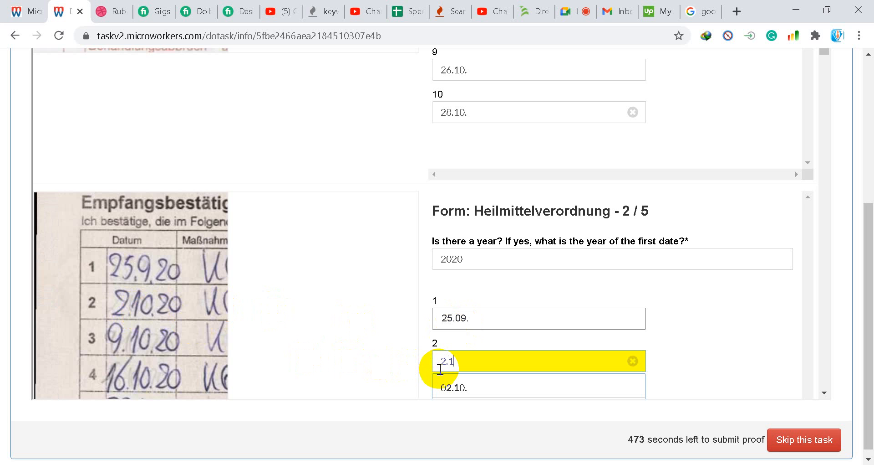
key(Tab)
Enter 09.10. as the third date and 16.10. as the fourth date of form 2/5.
mouse_move(351, 287)
scroll(351, 282, down, 2)
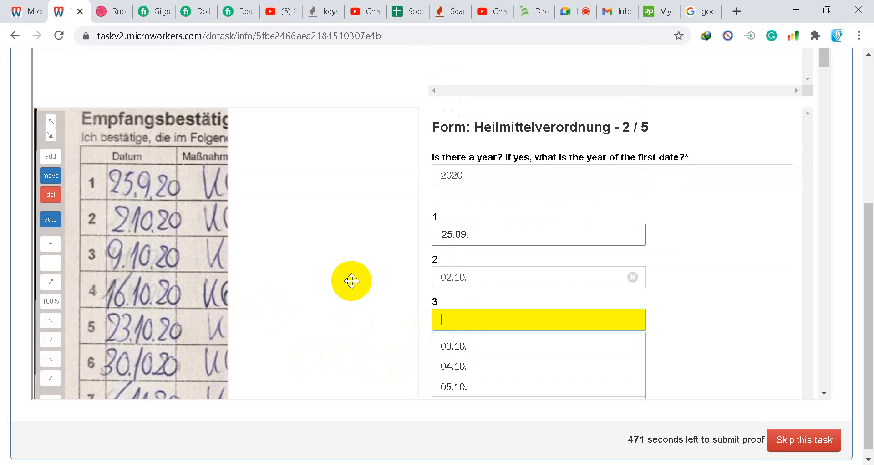
scroll(475, 327, down, 1)
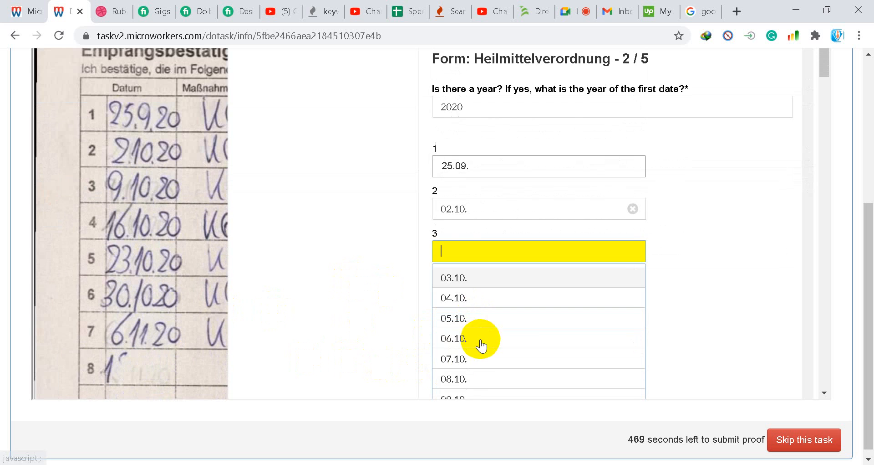
scroll(472, 384, down, 1)
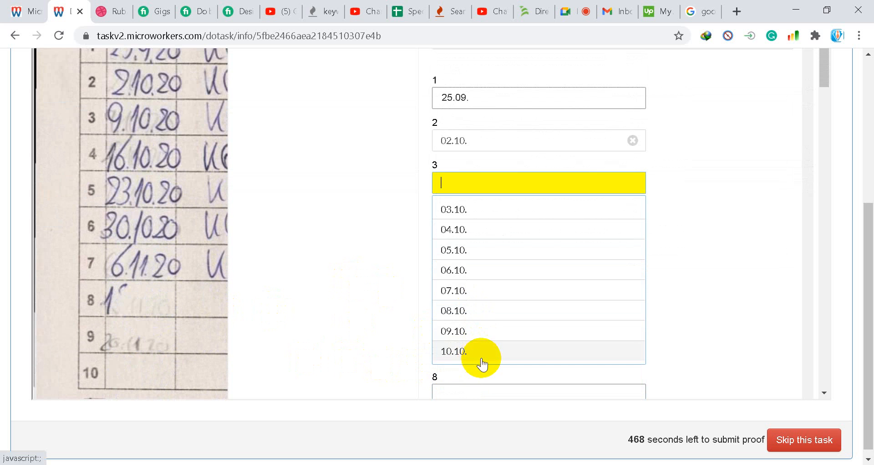
click(467, 332)
click(467, 226)
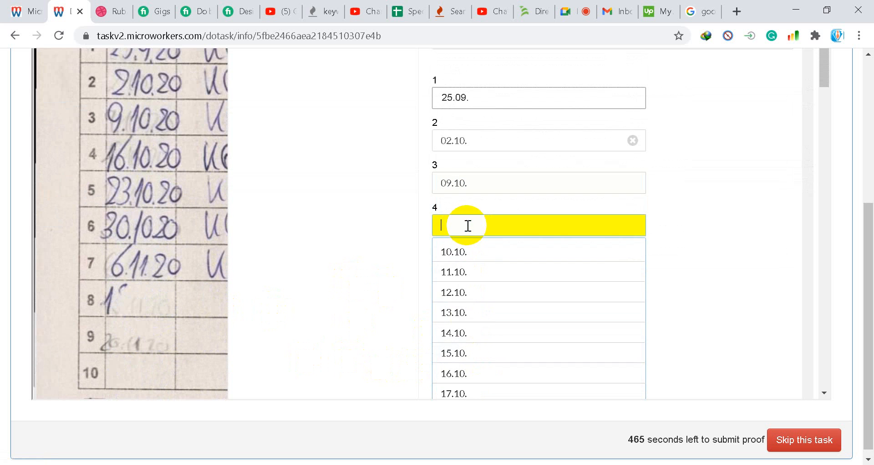
click(458, 374)
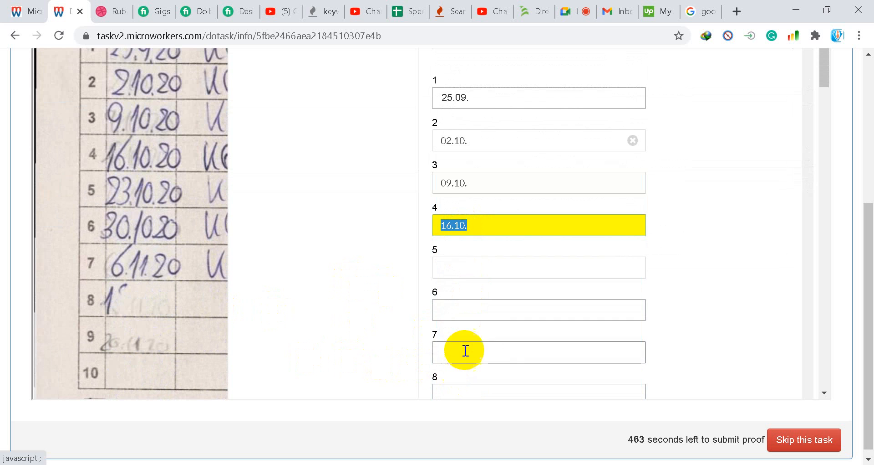
Enter 23.10. as the fifth date and 30.10. as the sixth date of form 2/5.
click(453, 268)
scroll(466, 355, down, 1)
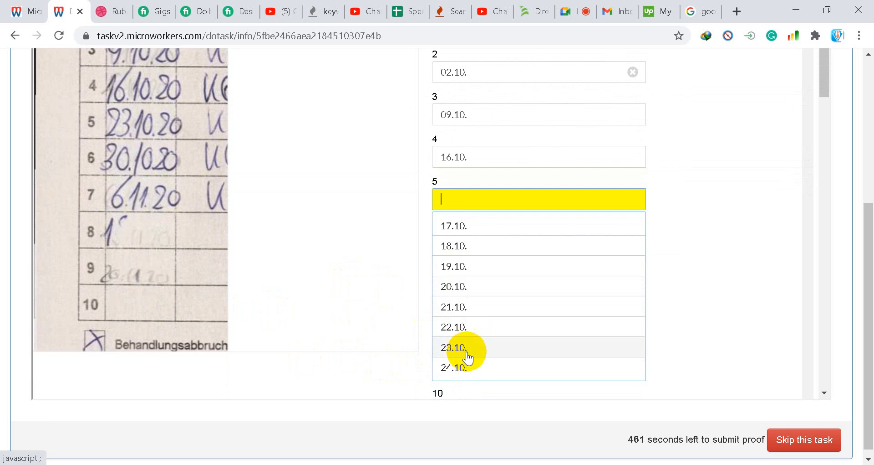
click(465, 353)
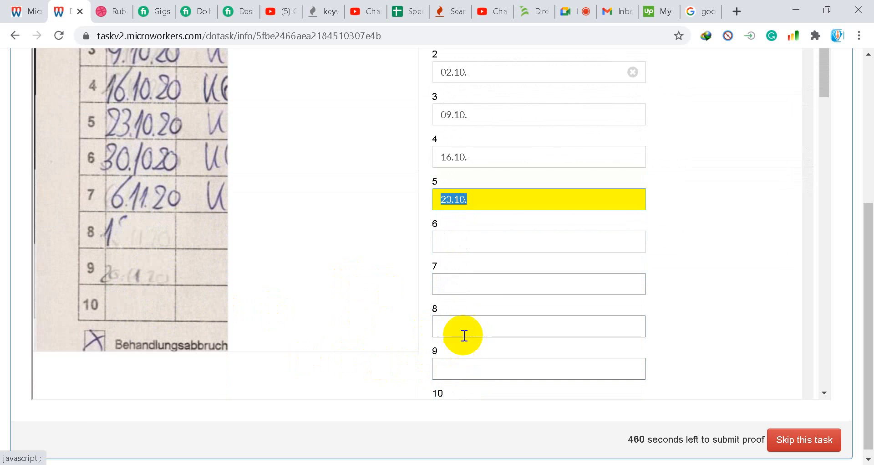
click(465, 242)
click(461, 391)
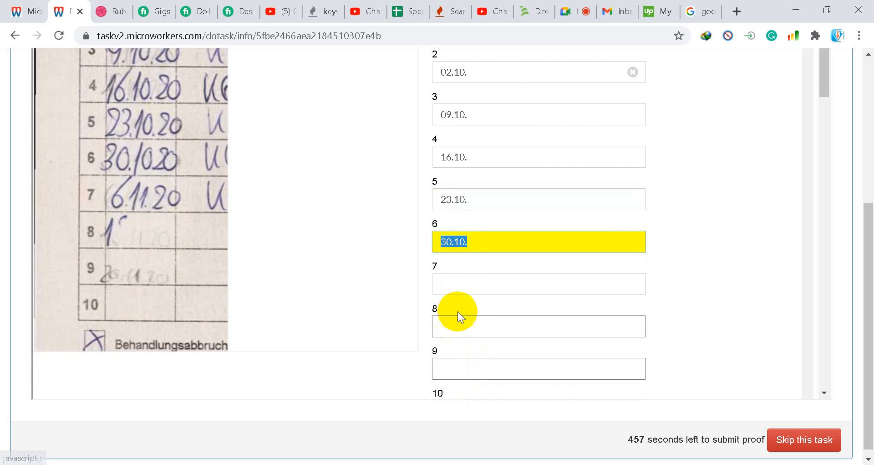
Enter 06.11. as the seventh date of form 2/5.
click(465, 286)
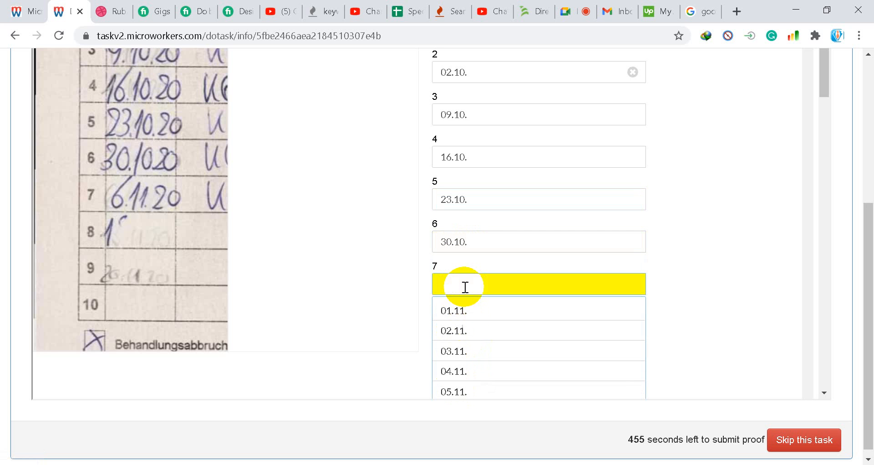
text(6)
click(459, 308)
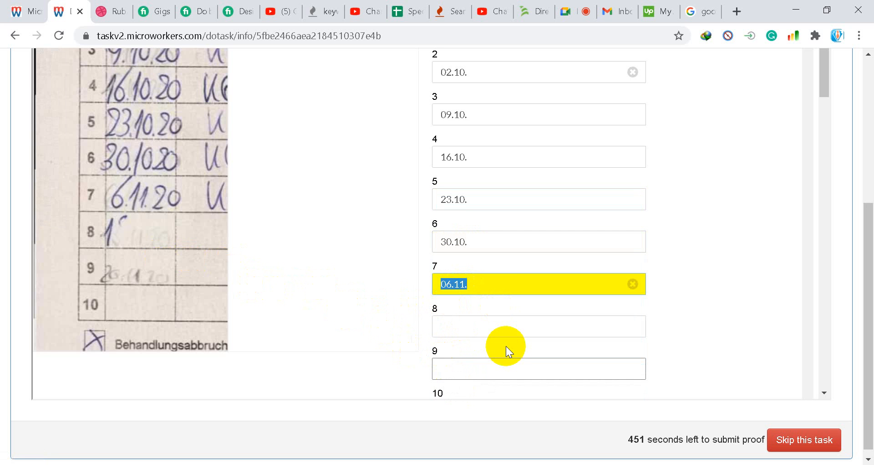
key(Tab)
Set the year of form 3/5 to 2020 and enter 23.10. as its first date.
scroll(367, 316, down, 6)
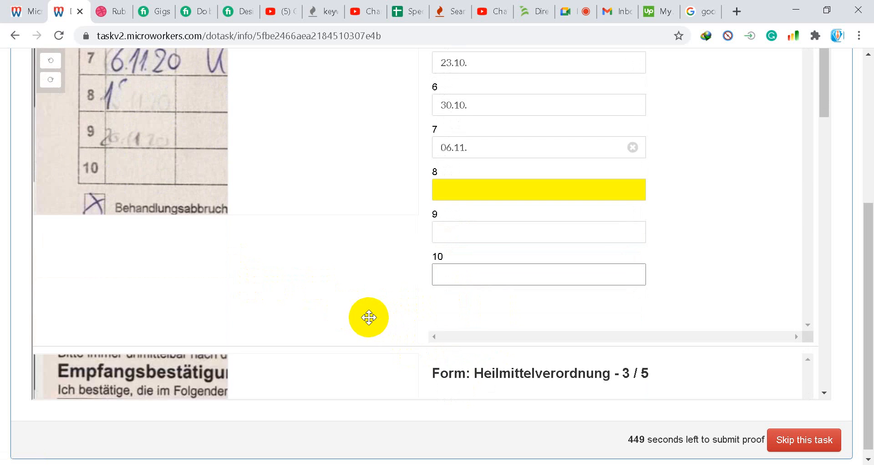
scroll(525, 285, down, 2)
click(504, 212)
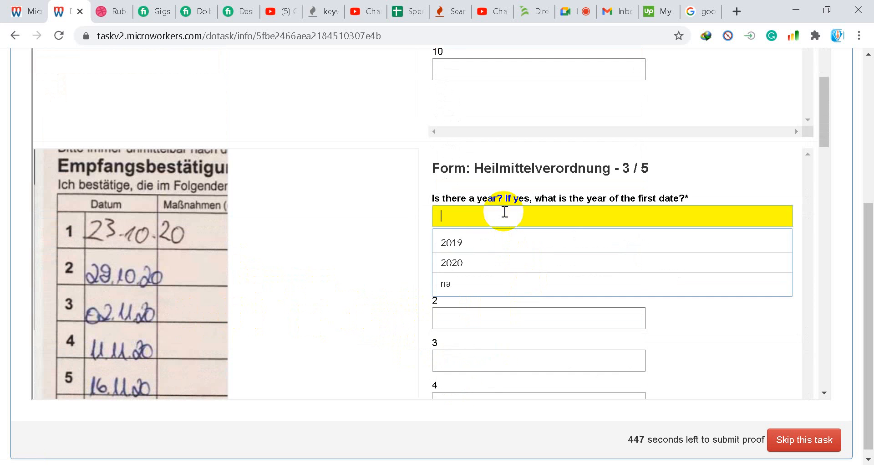
click(474, 263)
click(481, 281)
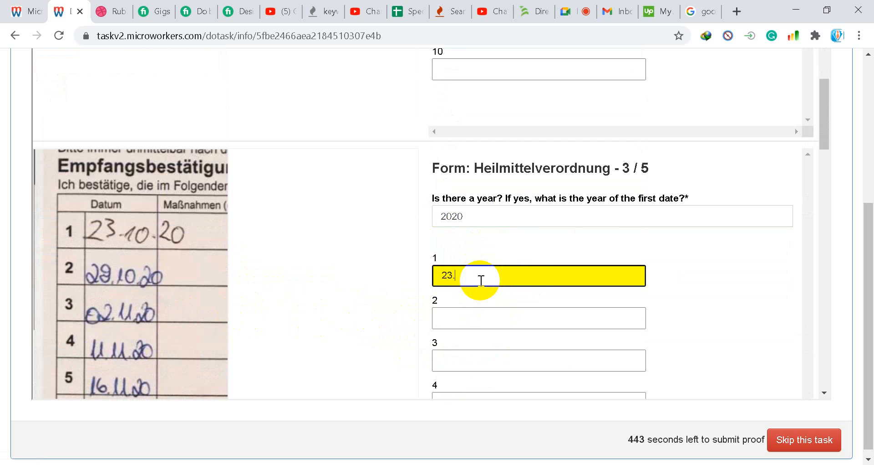
text(23.10.)
key(Tab)
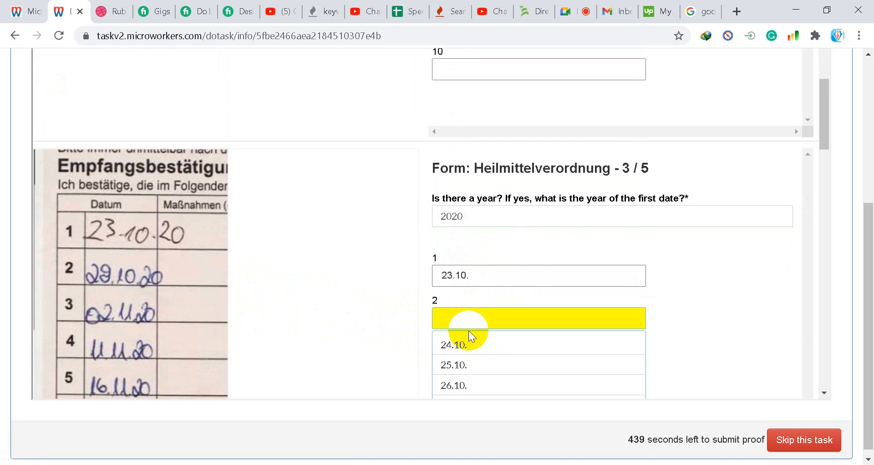
Enter 29.10. as the second date and 02.11. as the third date of form 3/5.
scroll(473, 325, down, 3)
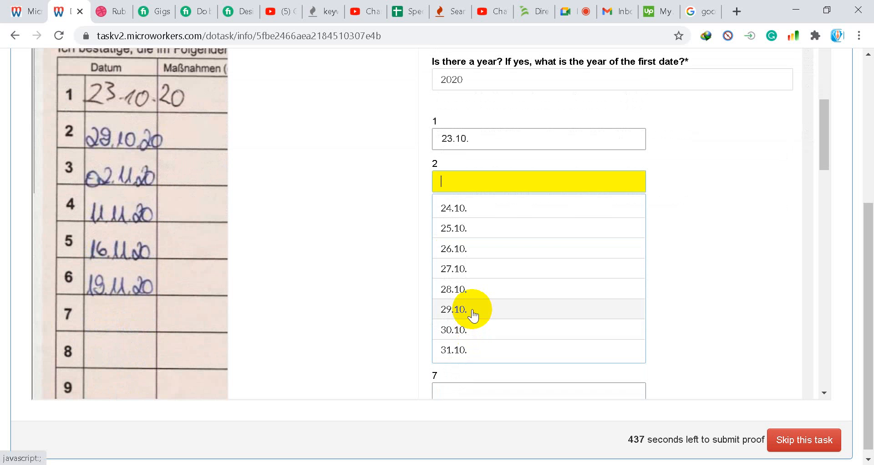
click(473, 314)
click(459, 225)
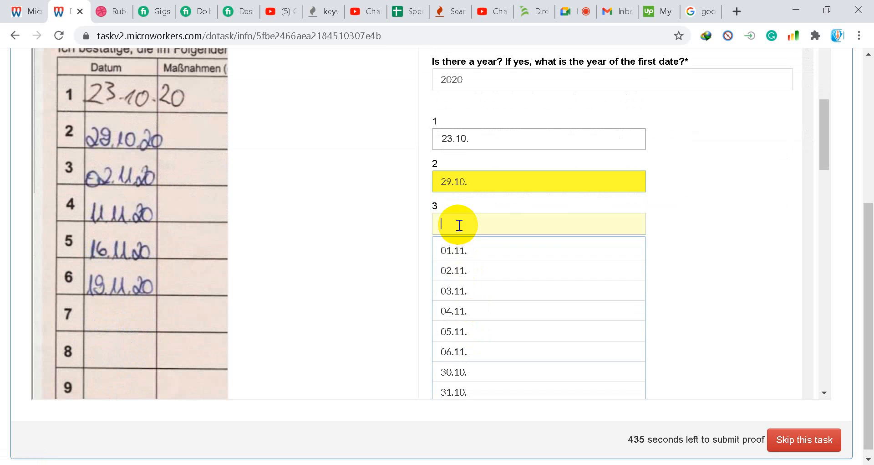
click(465, 271)
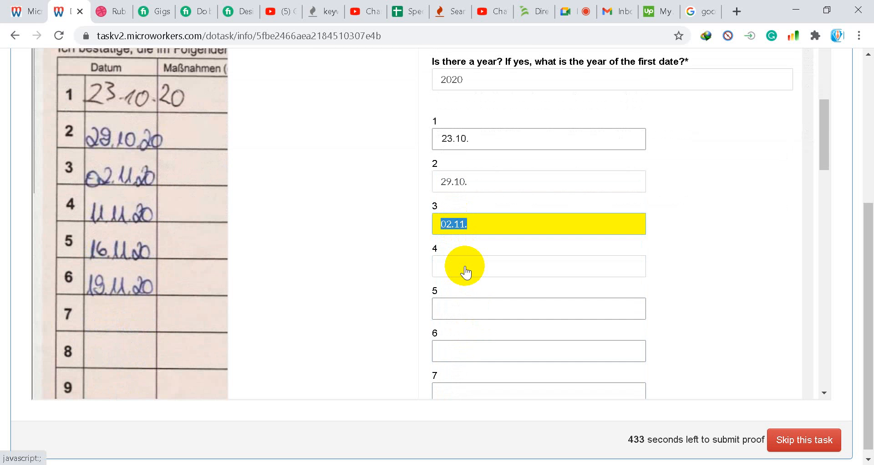
Enter 11.11. as the fourth date of form 3/5.
click(467, 268)
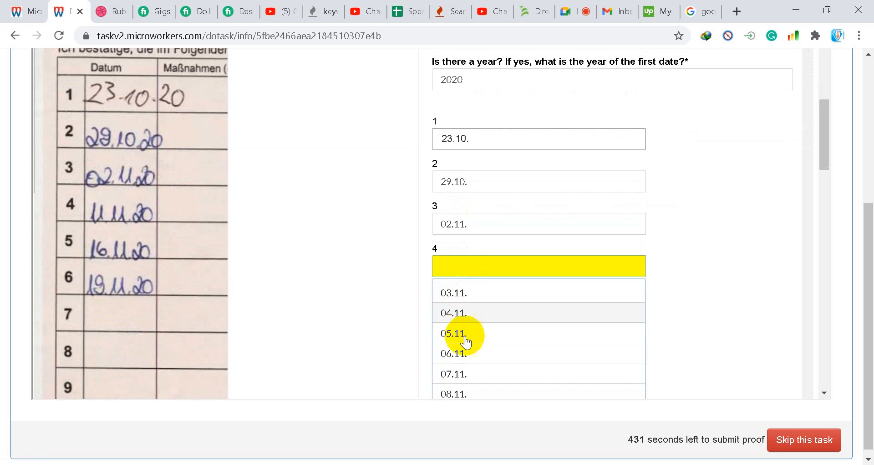
scroll(465, 338, down, 3)
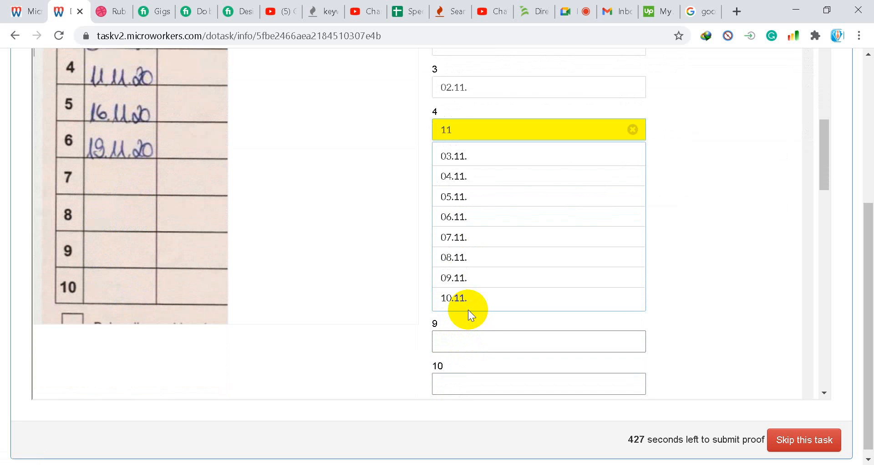
text(11.11.)
key(Tab)
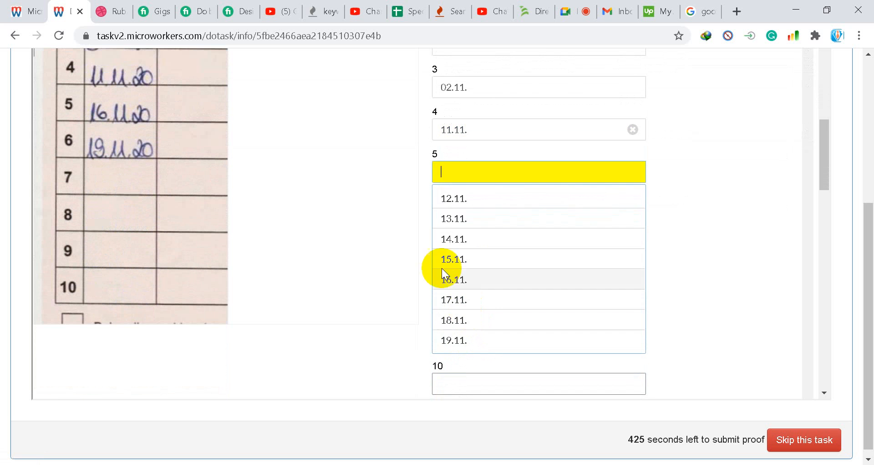
Enter 16.11. as the fifth date and 19.11. as the sixth date of form 3/5.
scroll(372, 219, up, 10)
scroll(373, 220, up, 6)
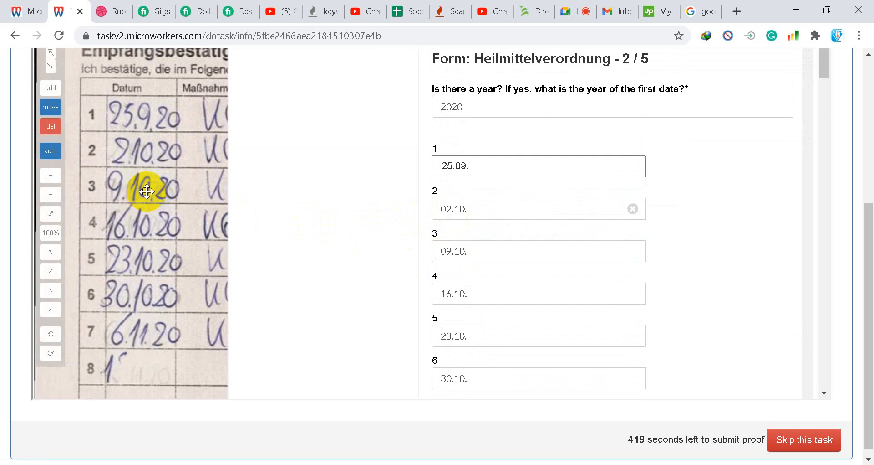
scroll(295, 219, down, 5)
scroll(295, 219, down, 10)
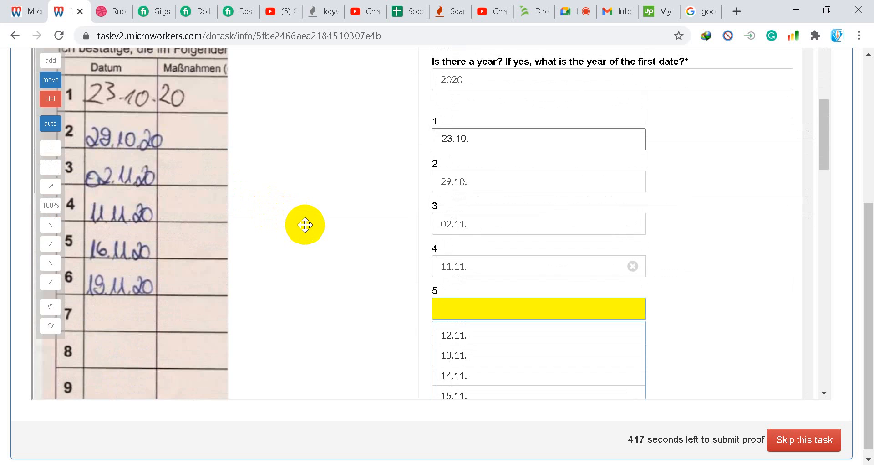
scroll(311, 229, down, 7)
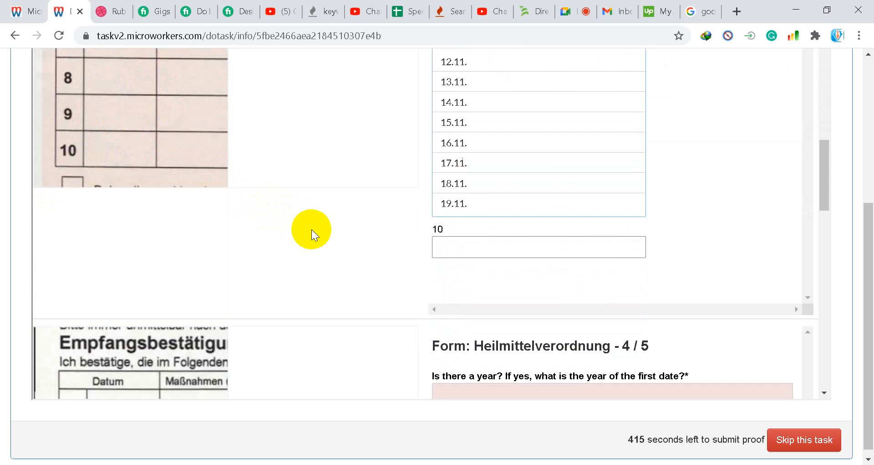
scroll(311, 229, up, 7)
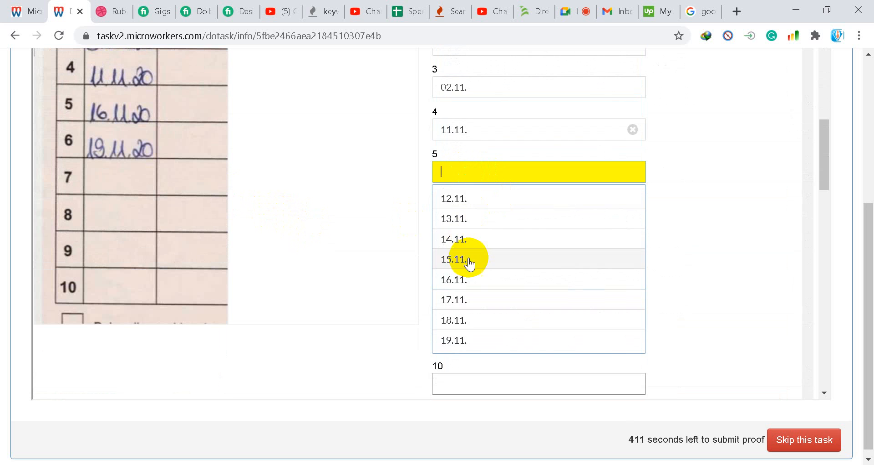
click(462, 280)
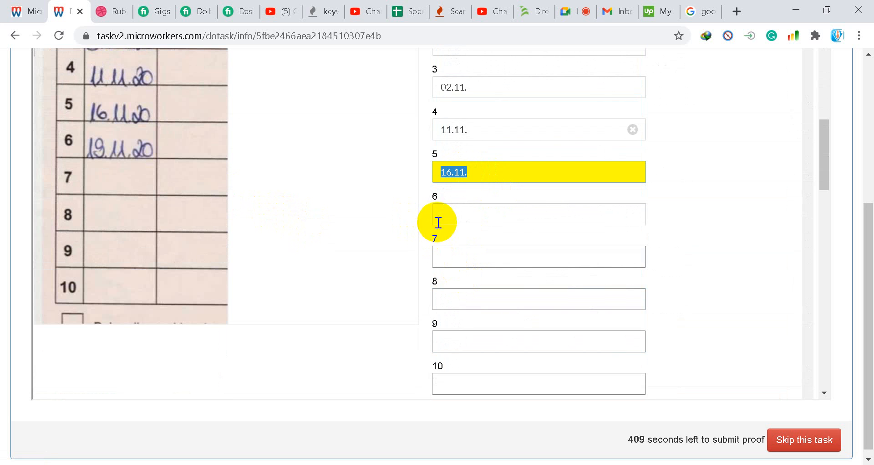
click(453, 213)
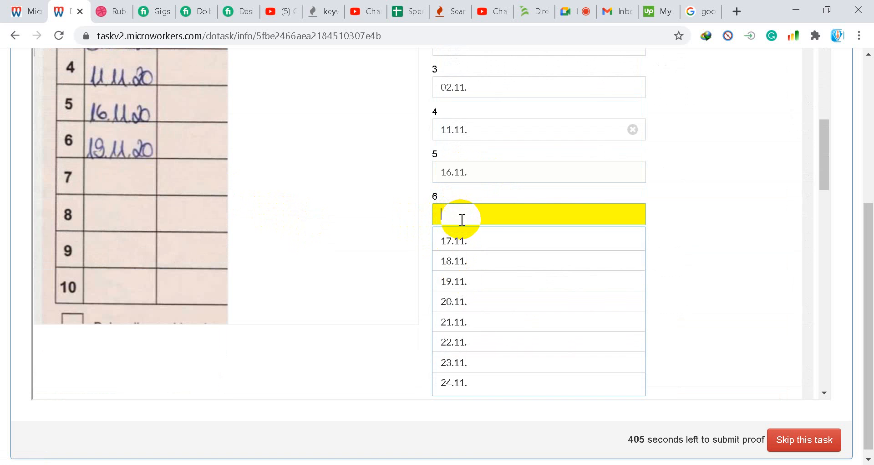
click(465, 286)
Check the dates entered in form 3/5 against the handwritten ones and proceed to form 4/5.
scroll(371, 256, down, 5)
scroll(381, 256, up, 3)
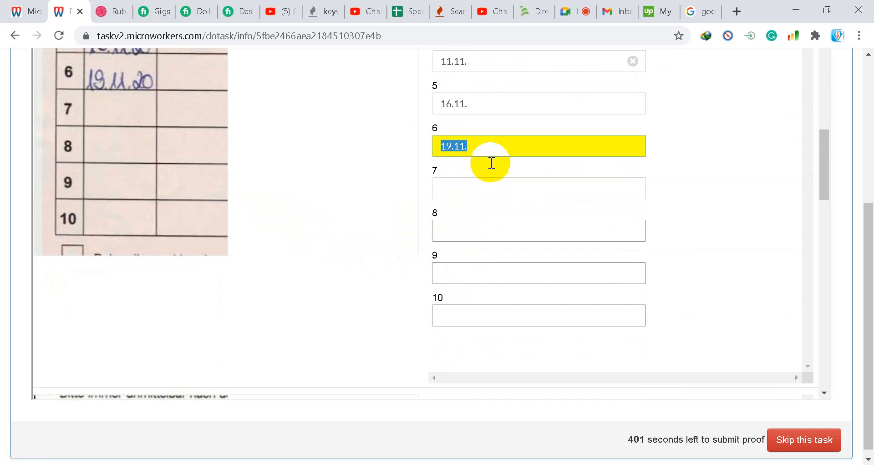
click(484, 102)
scroll(449, 293, down, 3)
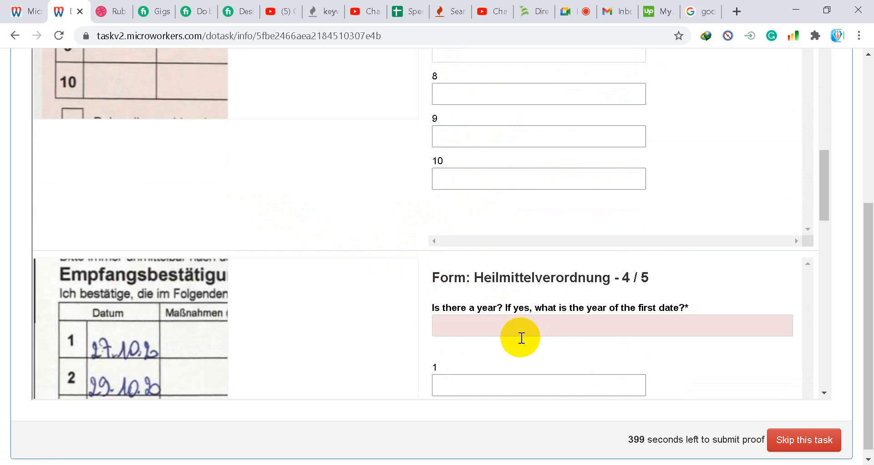
scroll(326, 292, up, 6)
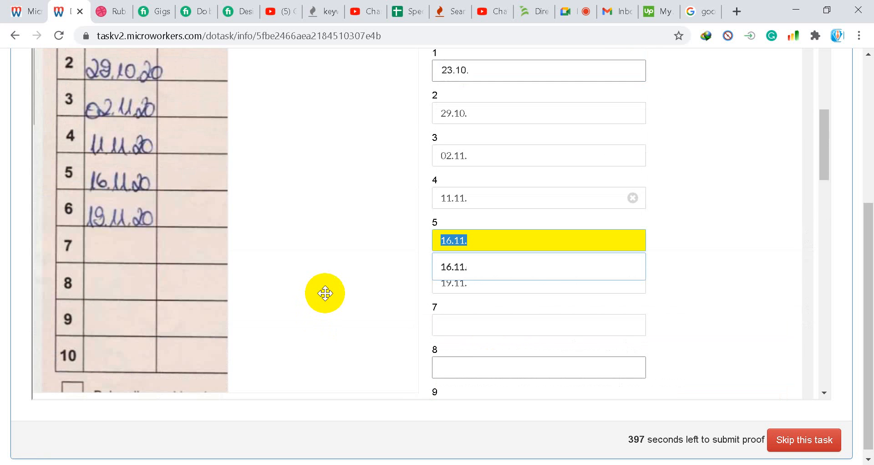
scroll(326, 293, down, 9)
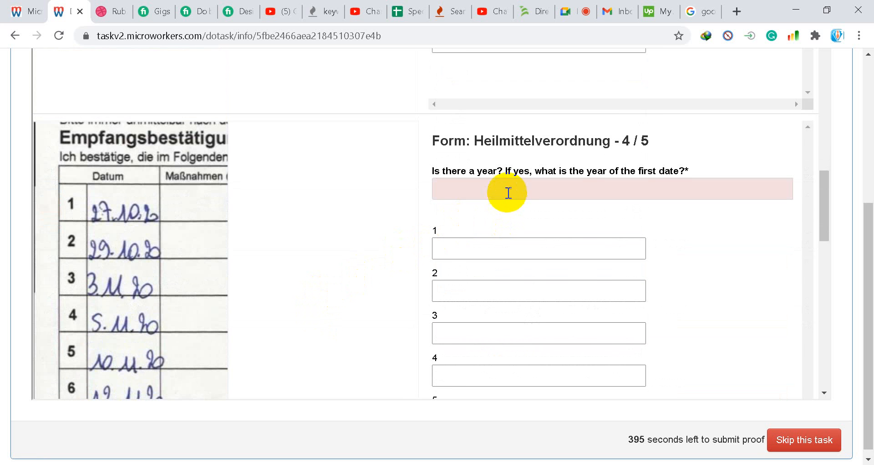
Enter 2020 as the year and 27.10. as the first date of form 4/5.
click(509, 193)
click(478, 232)
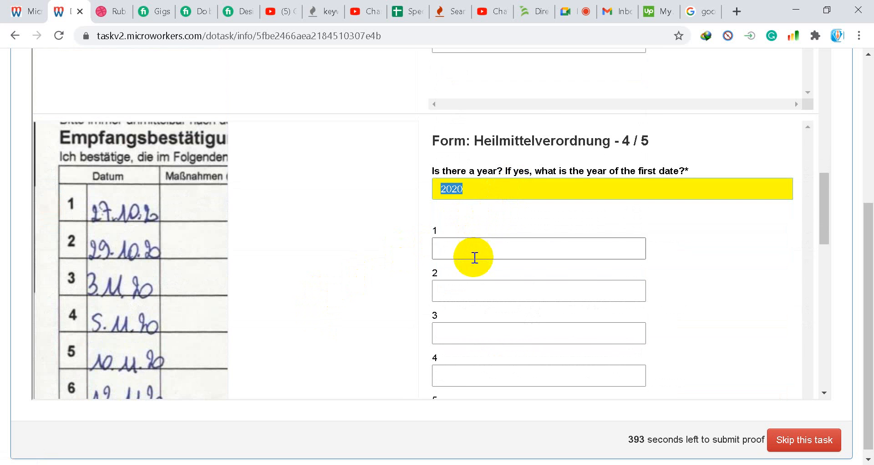
click(467, 250)
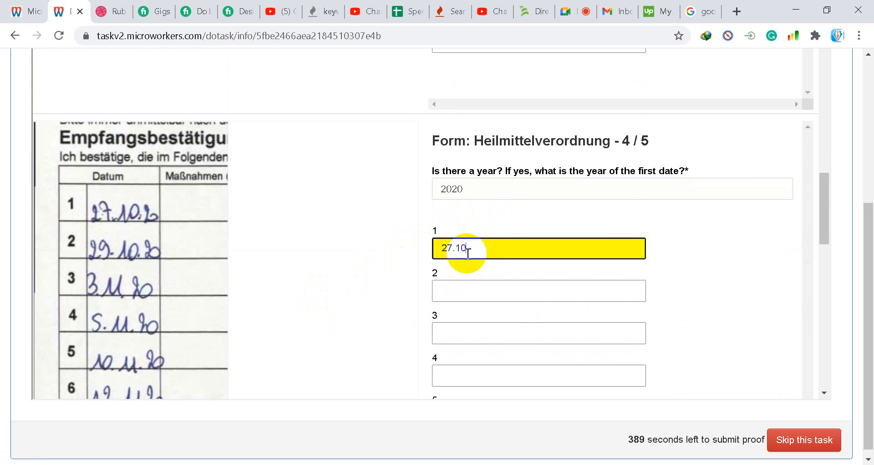
text(27.10.)
Enter 29.10. as the second date and 03.11. as the third date of form 4/5.
click(460, 277)
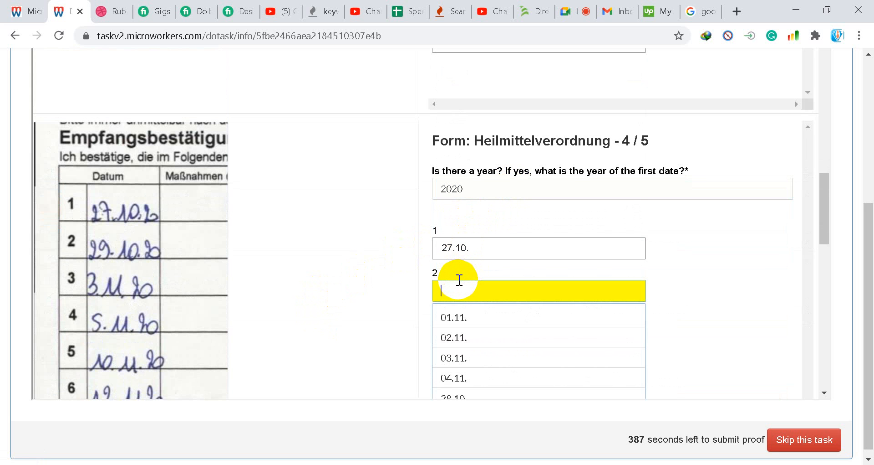
text(29)
click(474, 316)
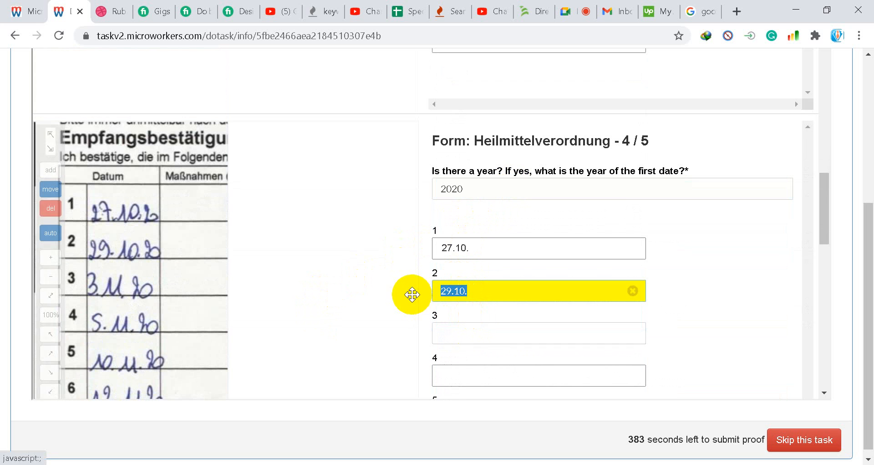
click(465, 334)
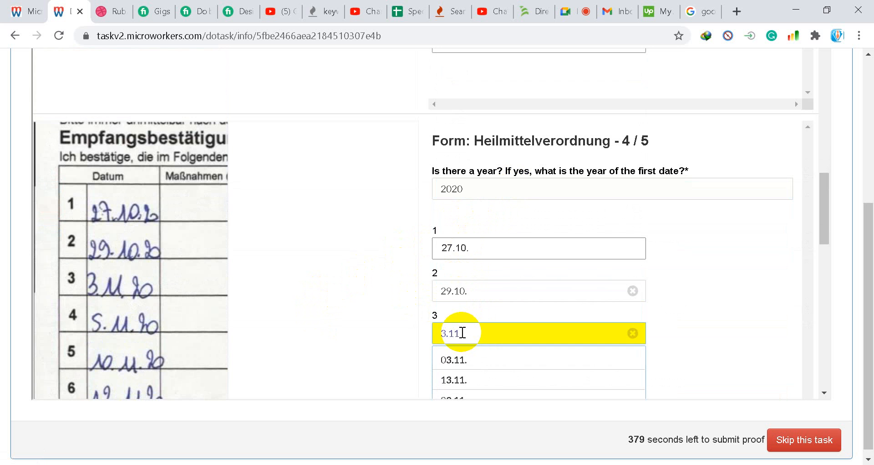
key(Tab)
Enter 05.11., 10.11. and 12.11. as the fourth, fifth and sixth dates of form 4/5.
scroll(373, 299, down, 1)
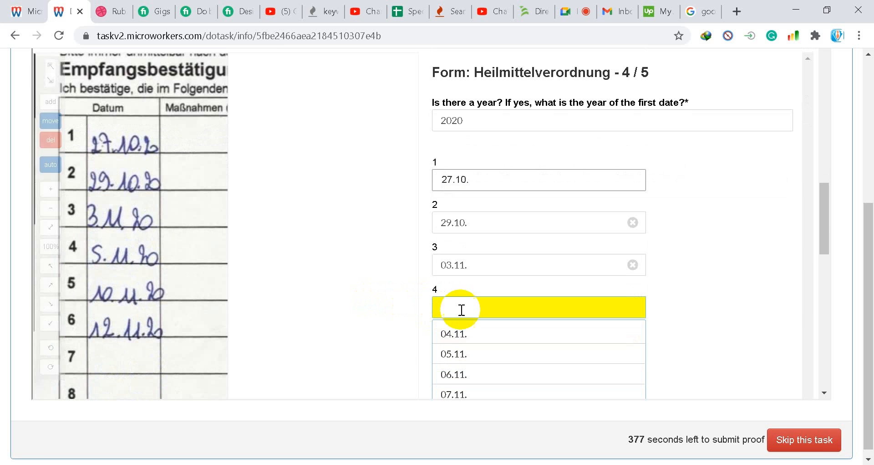
click(458, 354)
scroll(444, 323, down, 2)
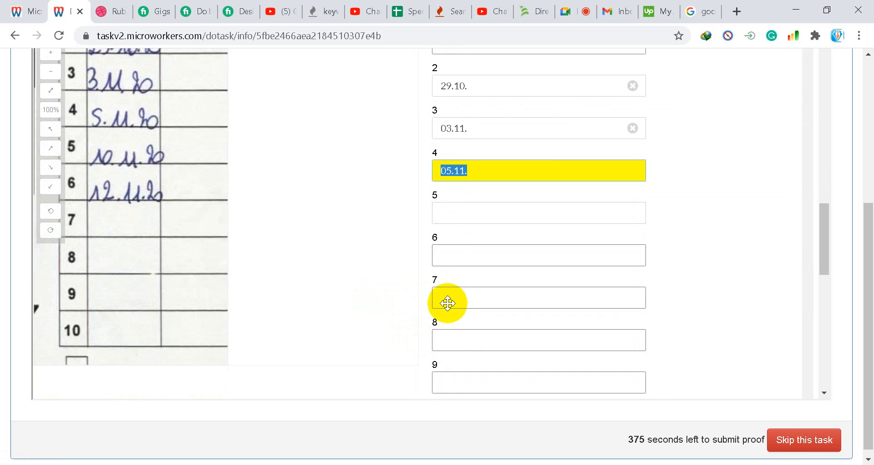
click(455, 212)
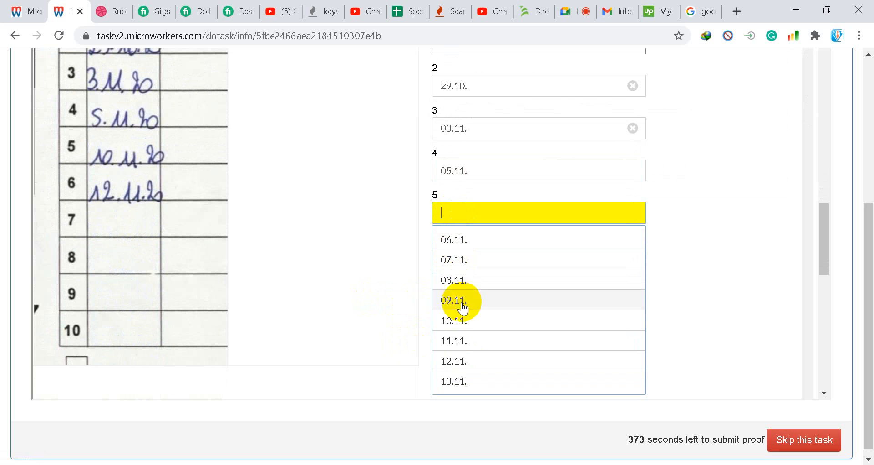
click(463, 319)
click(464, 254)
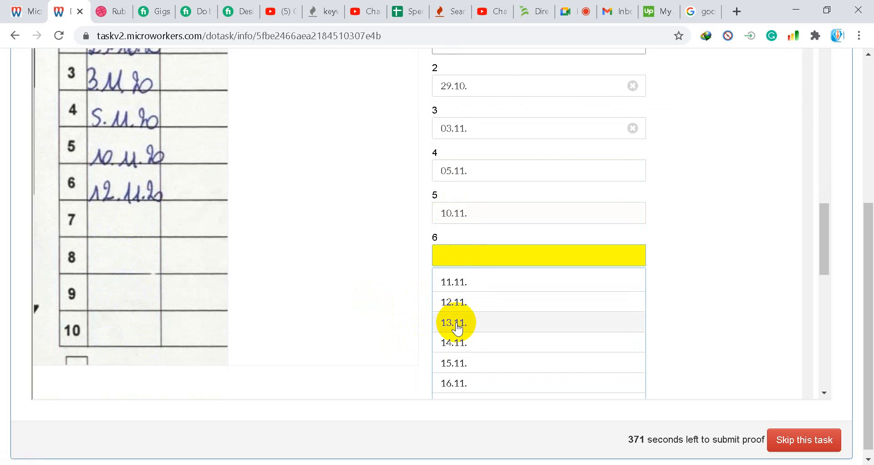
click(456, 306)
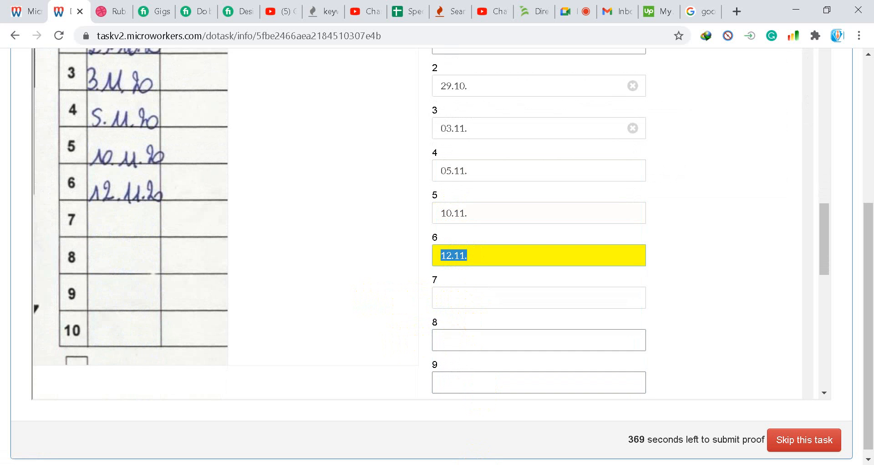
Switch to the Google Meet call, look through its participant list and close the meeting details.
click(572, 6)
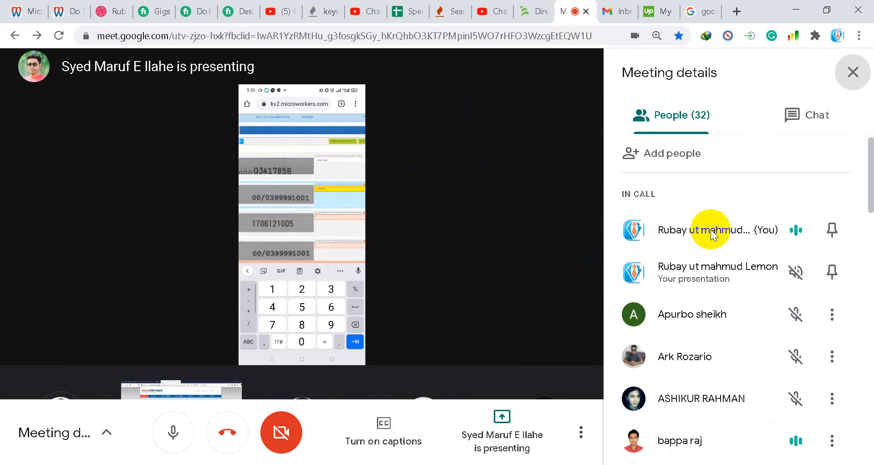
scroll(708, 246, down, 7)
scroll(706, 254, down, 12)
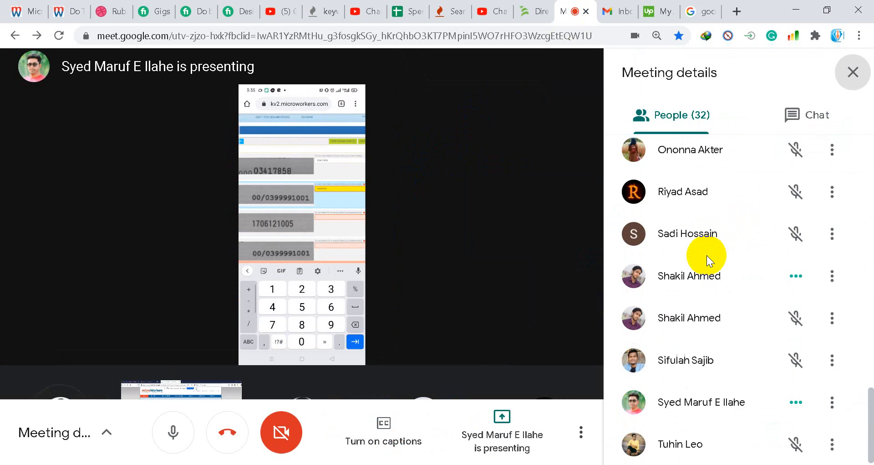
scroll(706, 255, up, 8)
scroll(707, 255, up, 10)
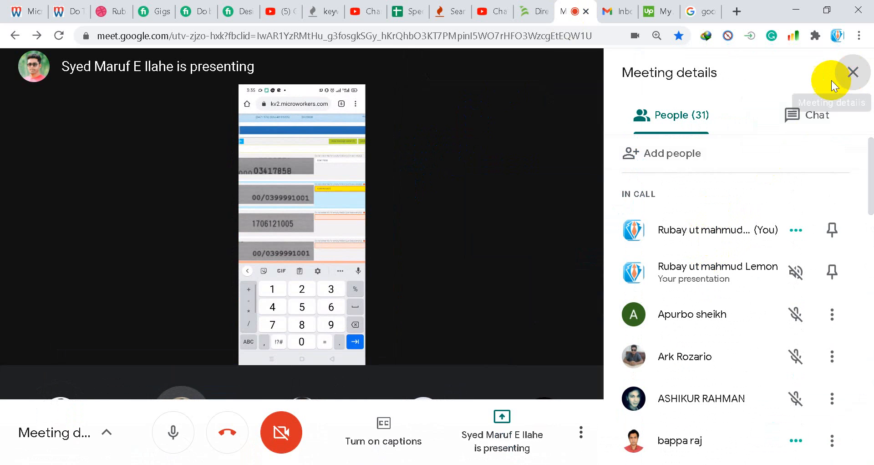
click(852, 73)
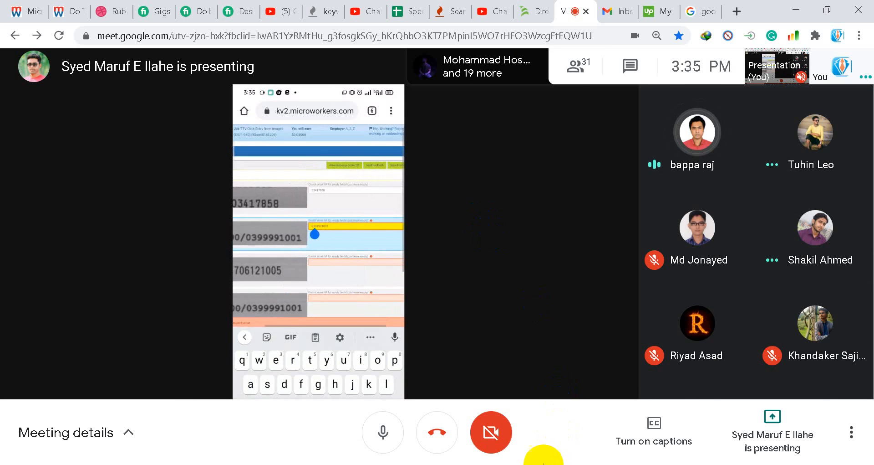
Return to the Microworkers task and close the date suggestions in form 4/5, leaving rows 7 to 10 empty.
click(68, 10)
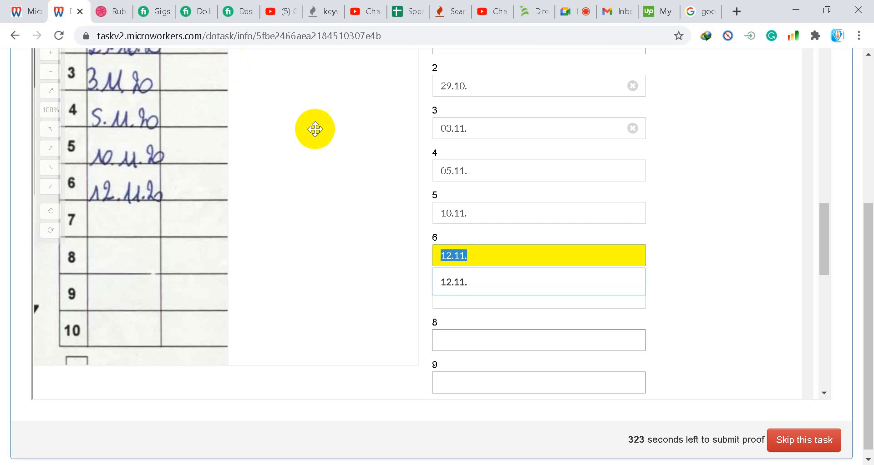
click(467, 322)
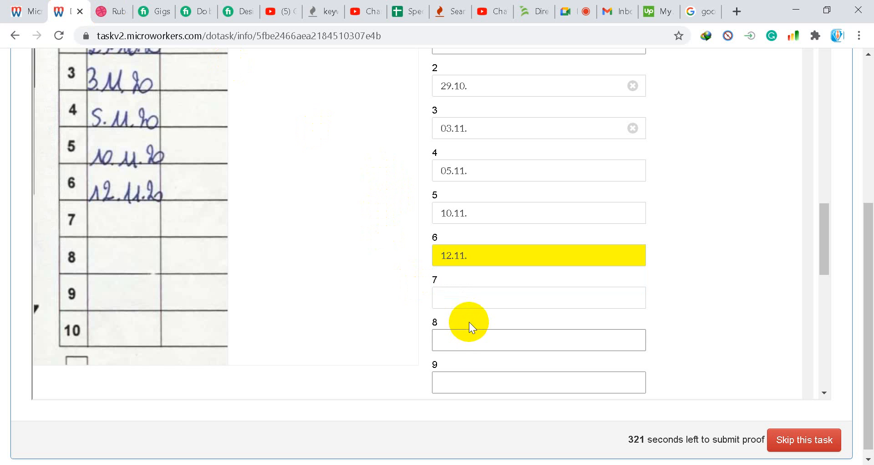
scroll(331, 263, down, 3)
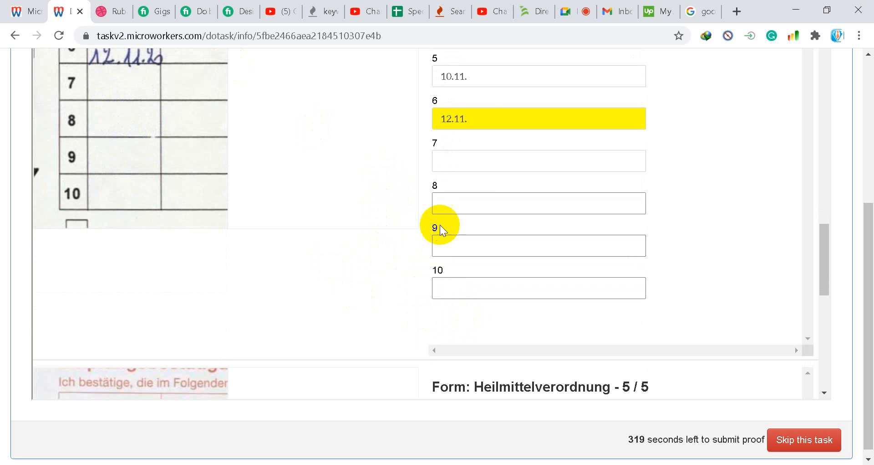
click(474, 159)
Enter 2020 as the year and 16.10. as the first date of form 5/5.
scroll(393, 185, down, 6)
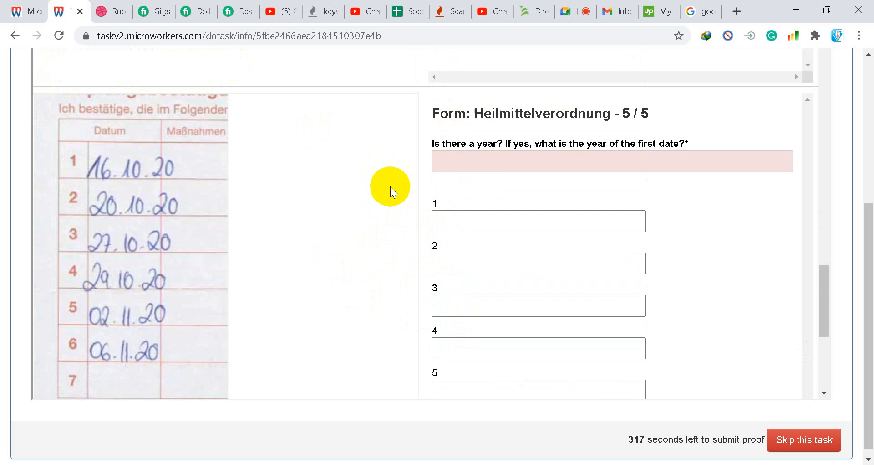
click(496, 163)
click(484, 206)
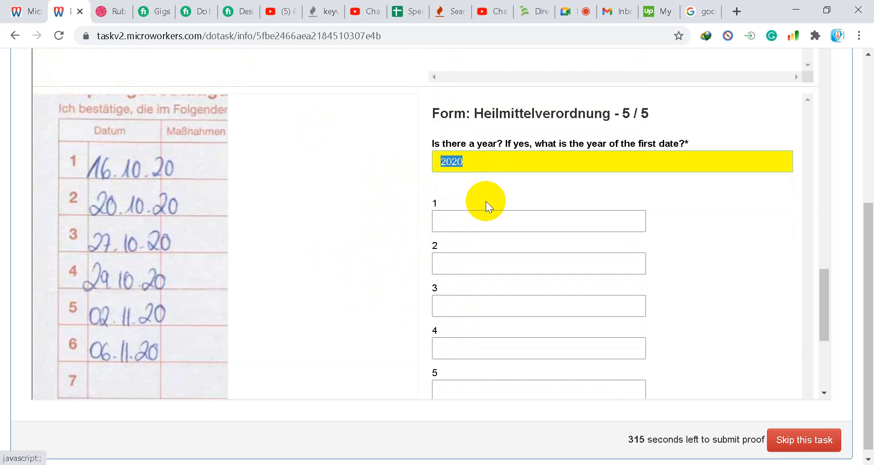
click(479, 223)
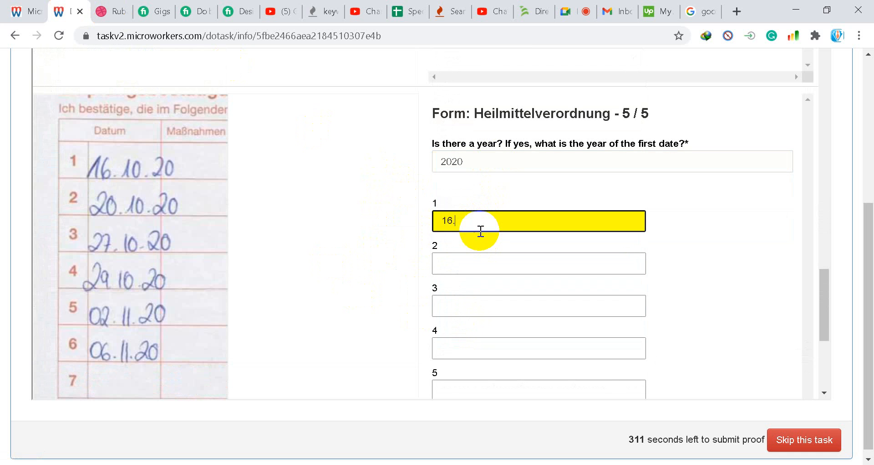
text(16.10.)
key(Tab)
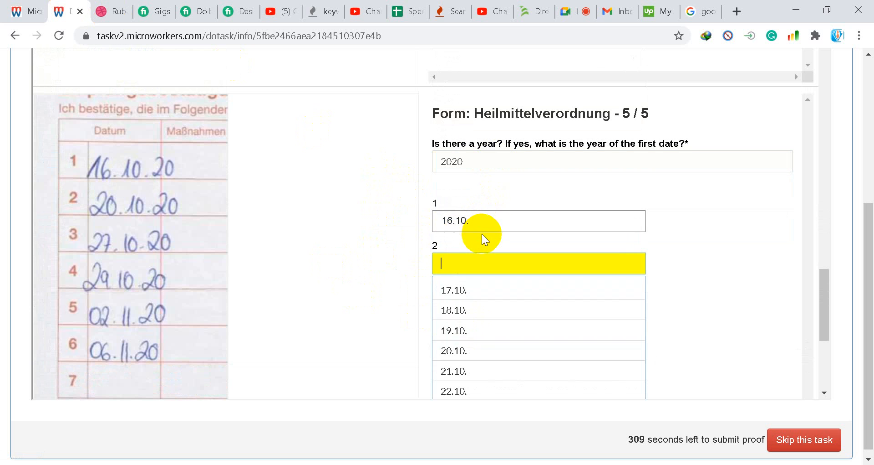
Enter 20.10. as the second date and 27.10. as the third date of form 5/5.
click(464, 350)
click(459, 313)
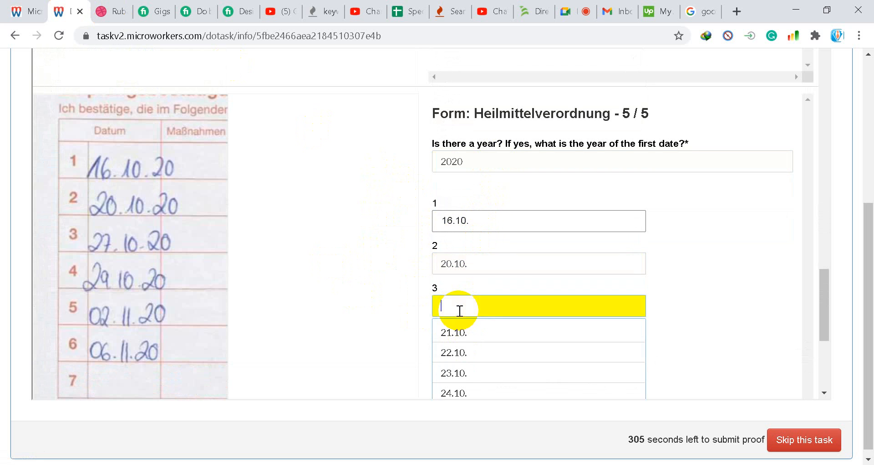
scroll(469, 325, down, 3)
click(464, 317)
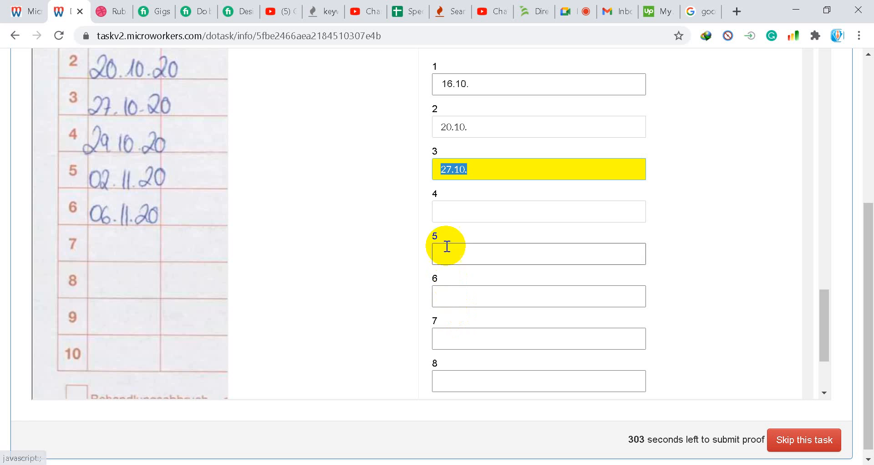
Enter 29.10., 02.11. and 06.11. as the fourth, fifth and sixth dates of form 5/5.
click(462, 213)
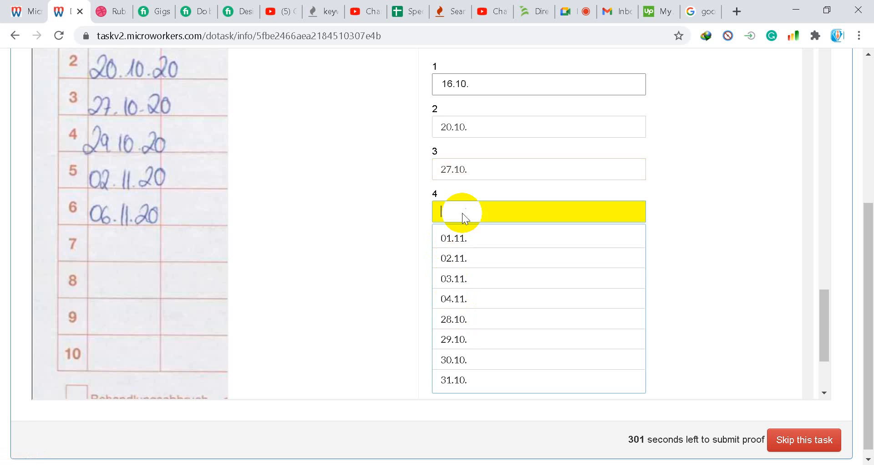
click(465, 338)
click(468, 253)
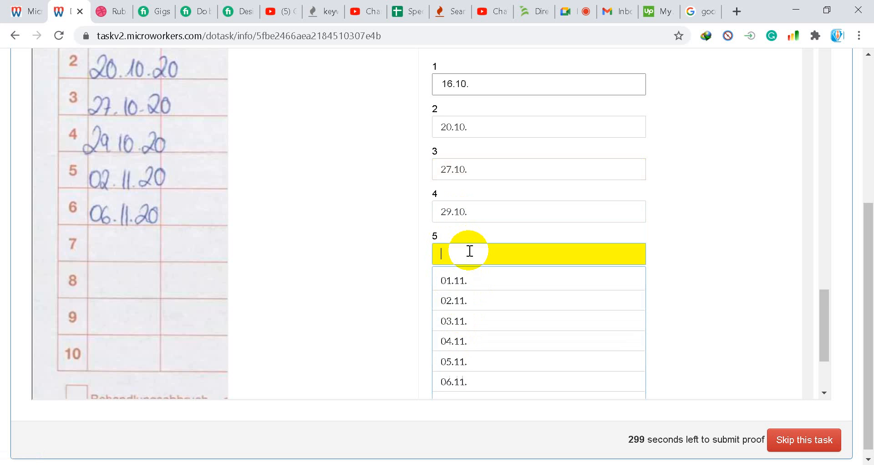
click(467, 298)
click(474, 299)
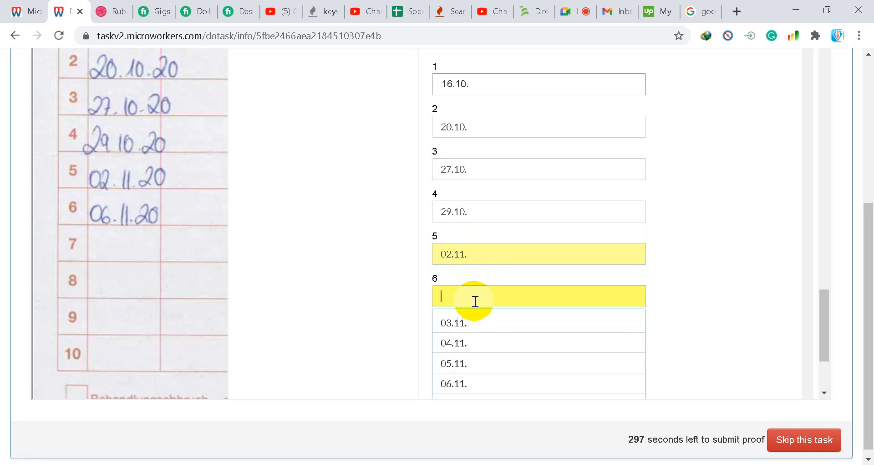
click(456, 383)
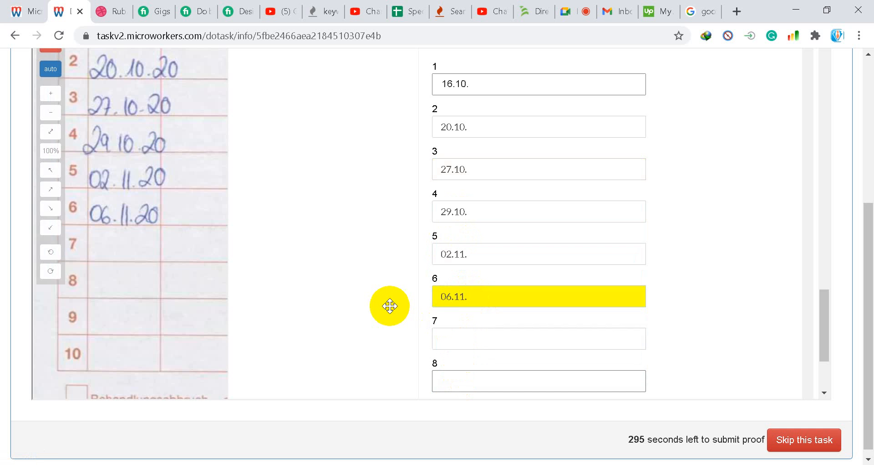
Submit the completed five-form task and switch to the Google Meet call.
scroll(474, 310, down, 4)
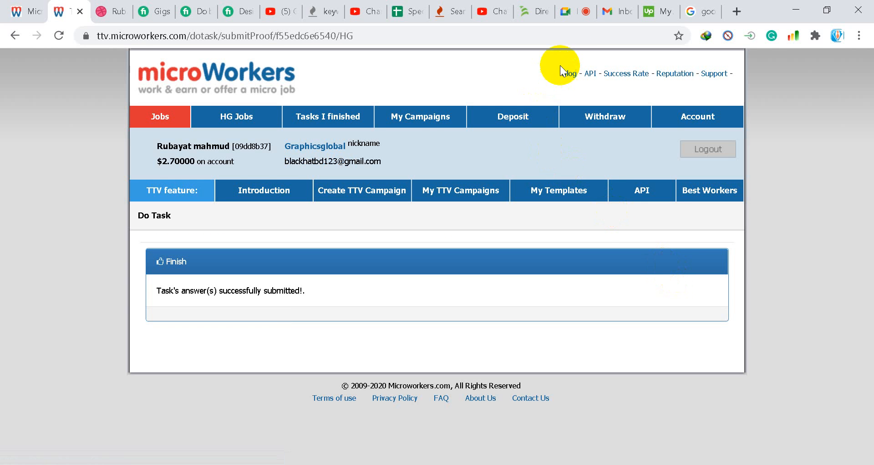
click(576, 11)
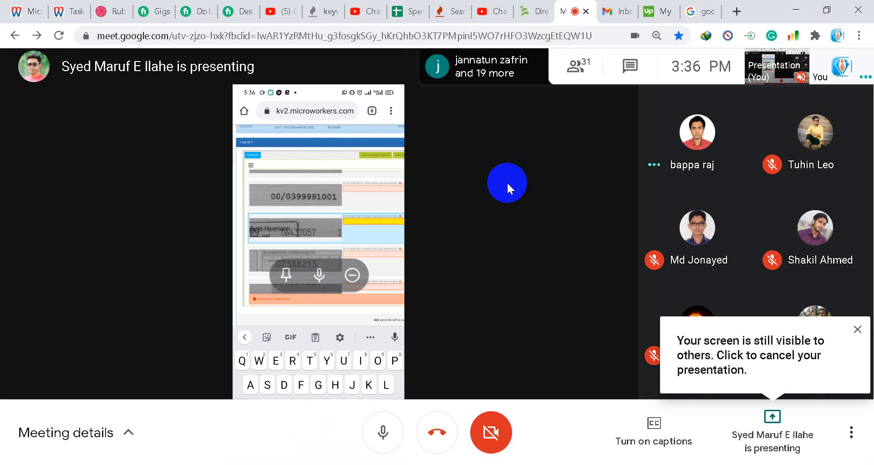